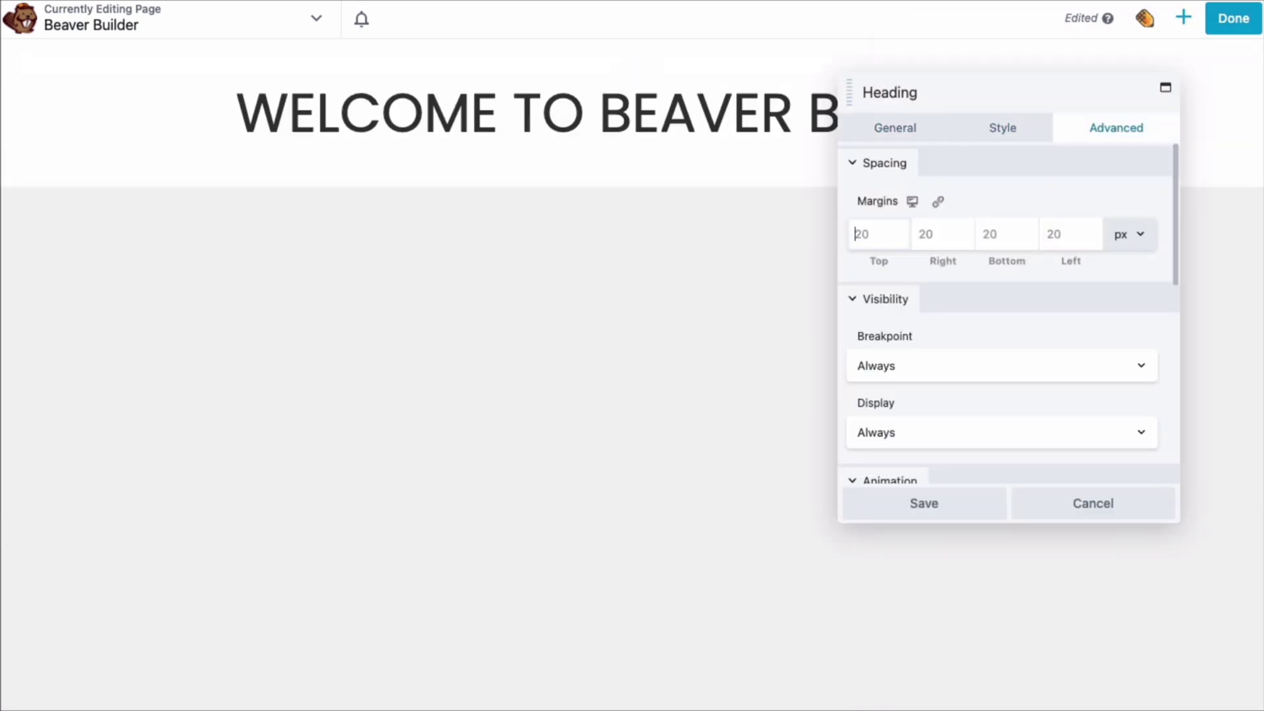
Show the Rows panel's groups (Columns, Prebuilt Rows, Saved Rows) on the empty Lite vs Premium page
{"action": "type", "text": "7070"}
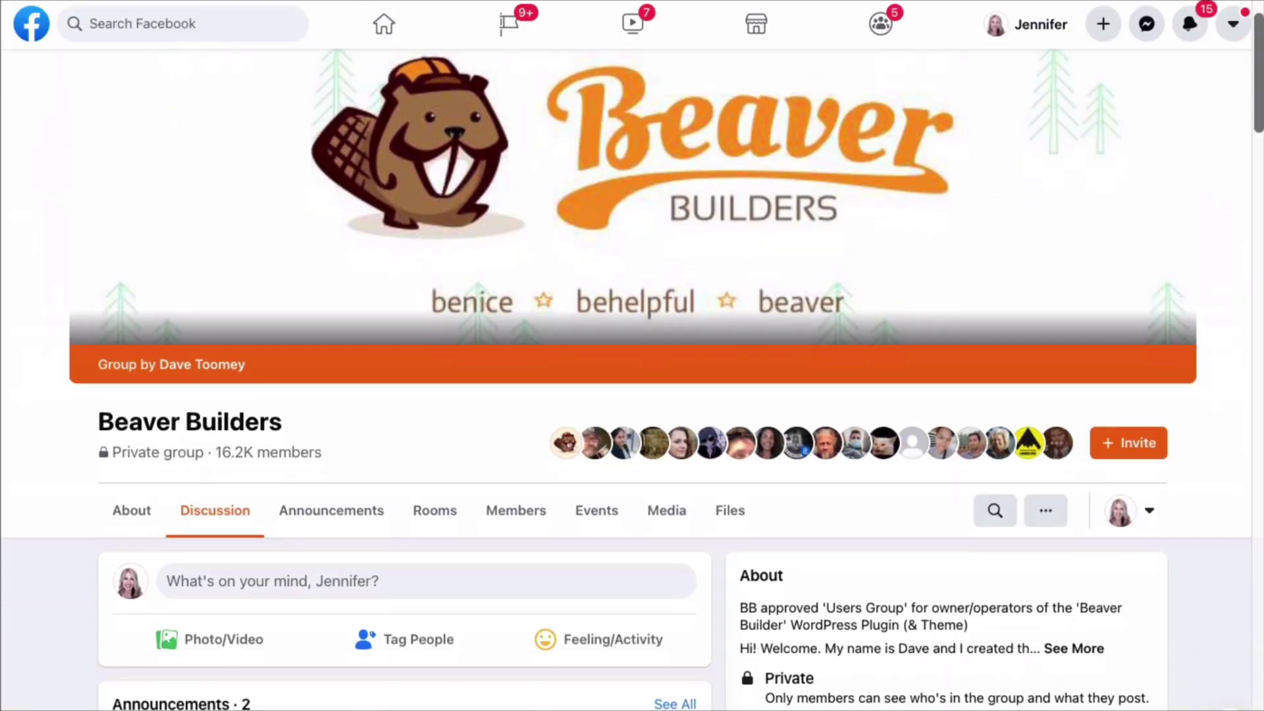
{"action": "scroll", "coordinate": [632, 355], "scroll_direction": "down", "scroll_amount": 10}
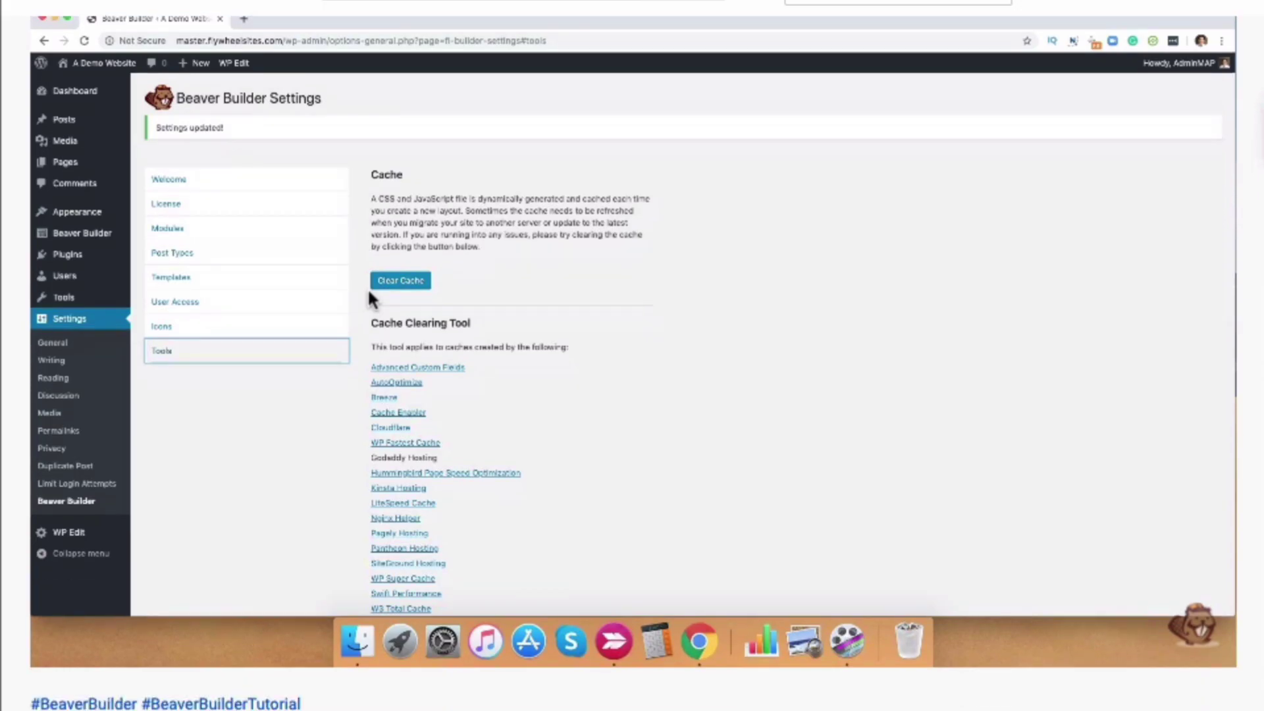
{"action": "scroll", "coordinate": [632, 355], "scroll_direction": "down", "scroll_amount": 15}
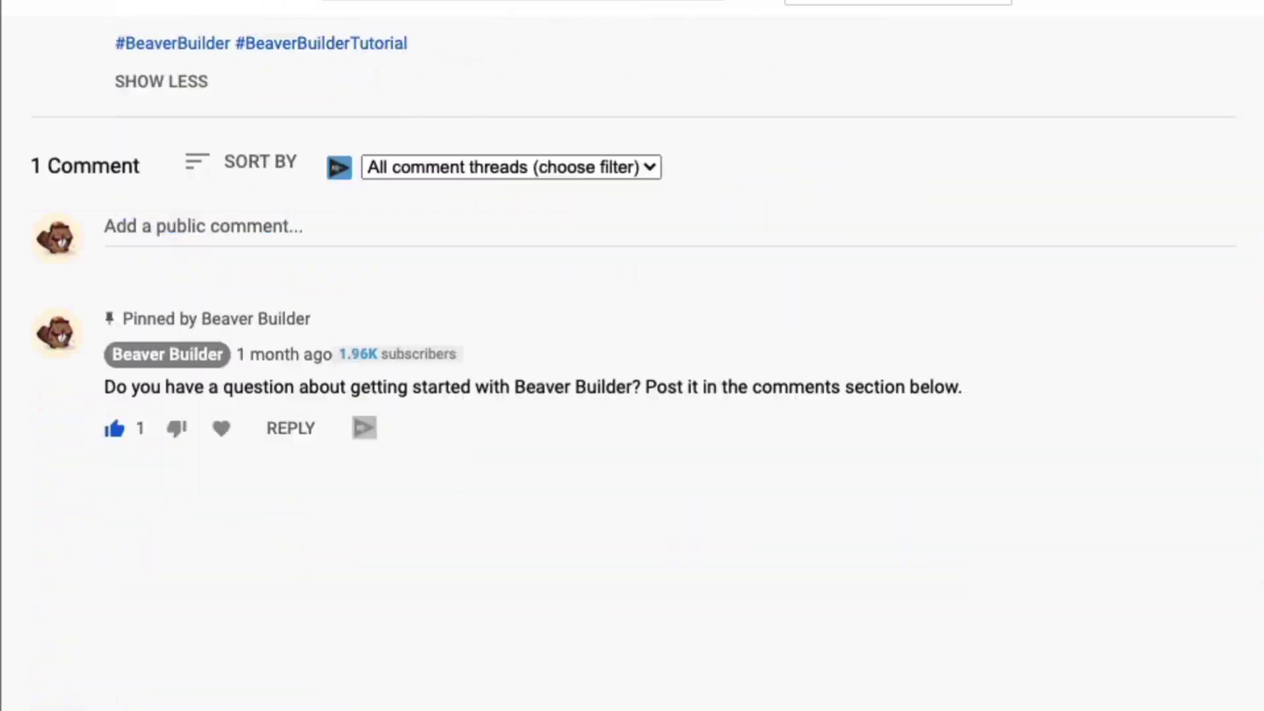
{"action": "scroll", "coordinate": [632, 355], "scroll_direction": "down", "scroll_amount": 2}
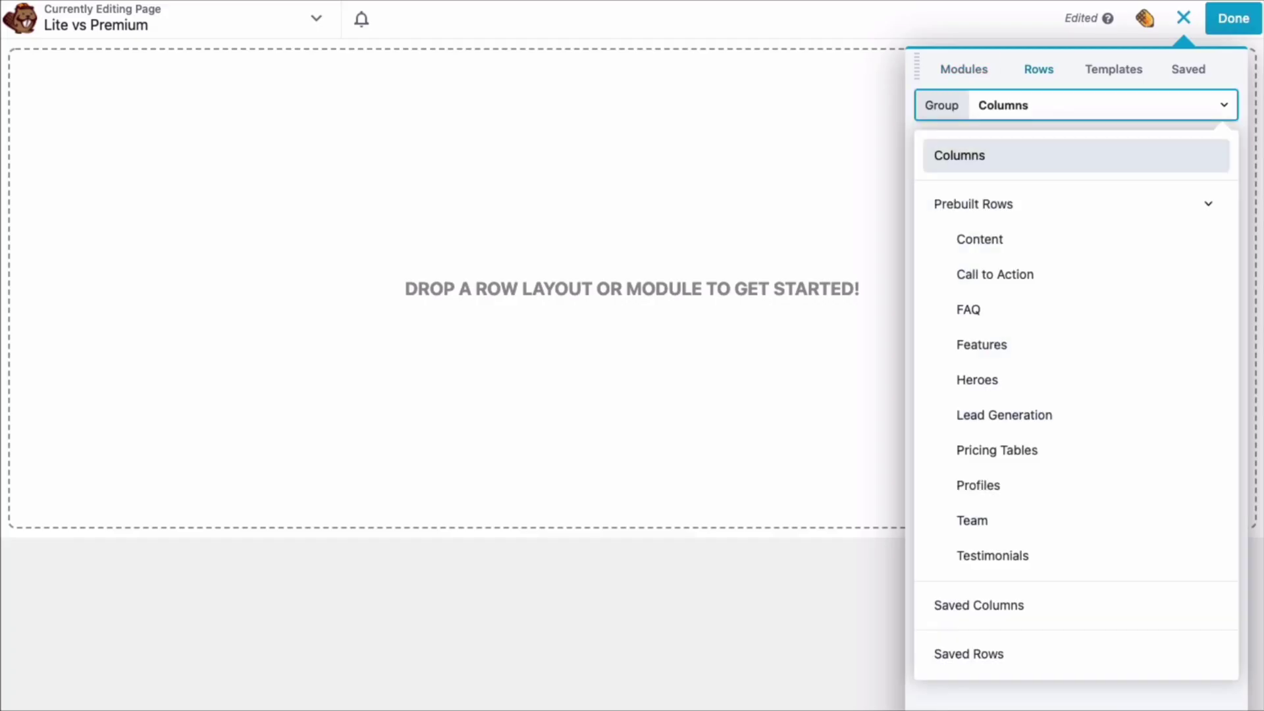
Add the Heroes 9 prebuilt row from the Heroes group to the empty page
{"action": "left_click", "coordinate": [977, 380]}
{"action": "scroll", "coordinate": [1076, 409], "scroll_direction": "down", "scroll_amount": 15}
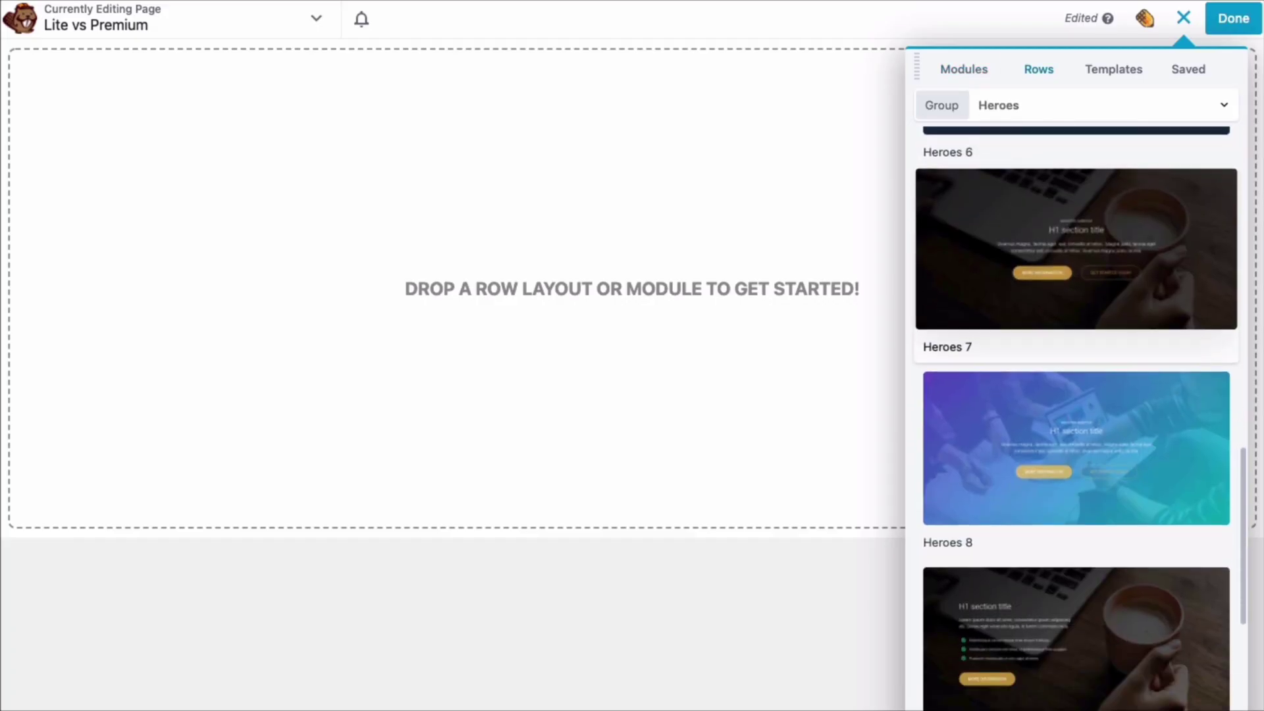
{"action": "left_click_drag", "start_coordinate": [1076, 639], "coordinate": [985, 423]}
Replace the hero heading text with 'LITE vs PREMIUM' and save it
{"action": "left_click", "coordinate": [259, 223]}
{"action": "key", "text": "ctrl+a"}
{"action": "key", "text": "BackSpace"}
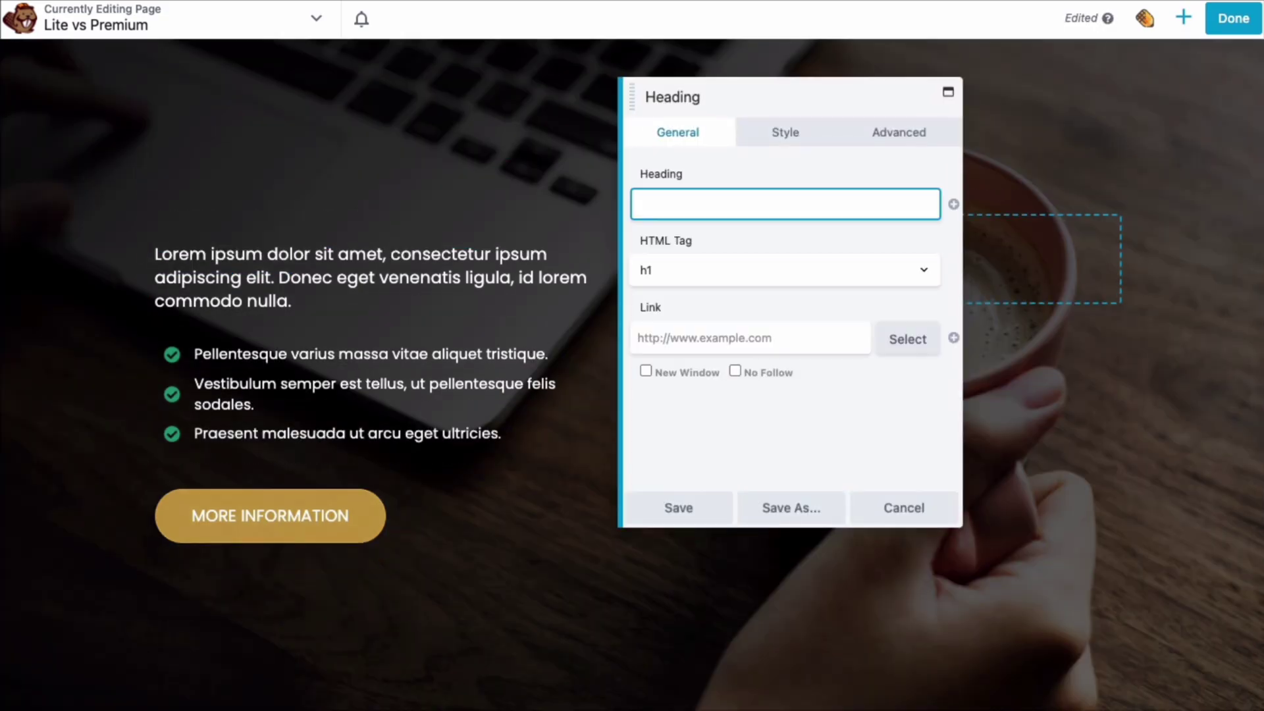
{"action": "type", "text": "LITE "}
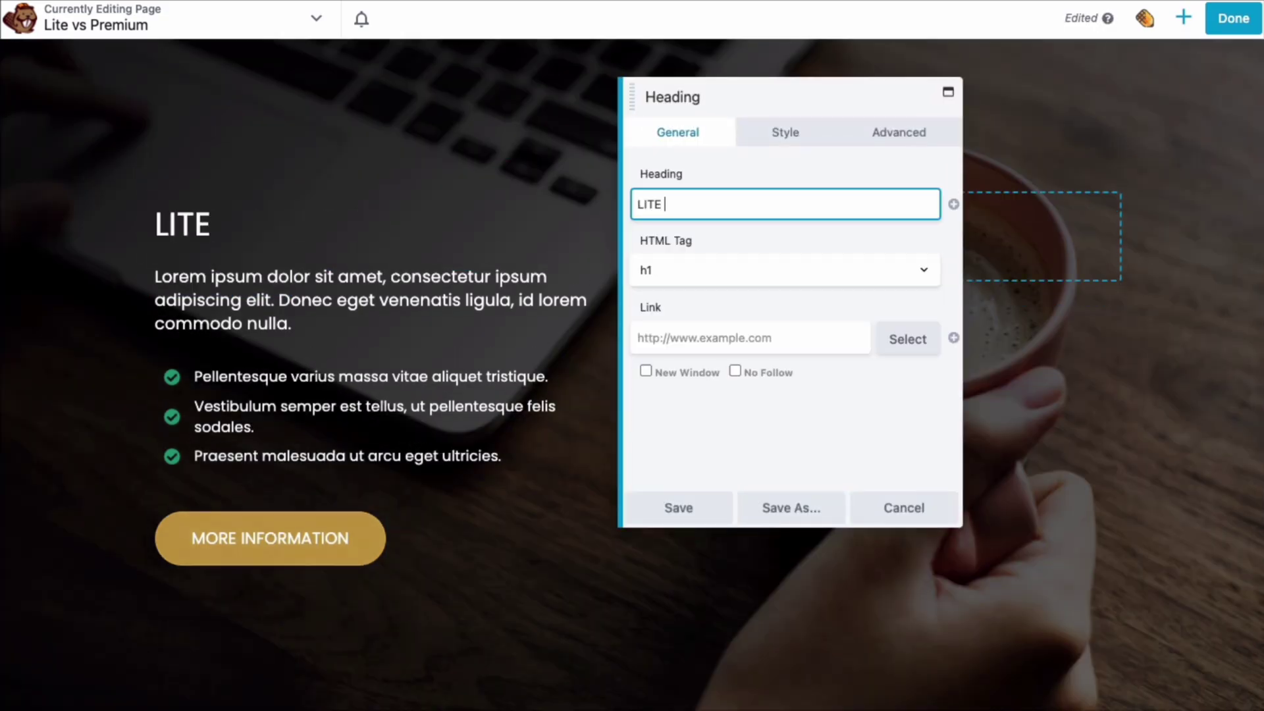
{"action": "type", "text": "vs PRE"}
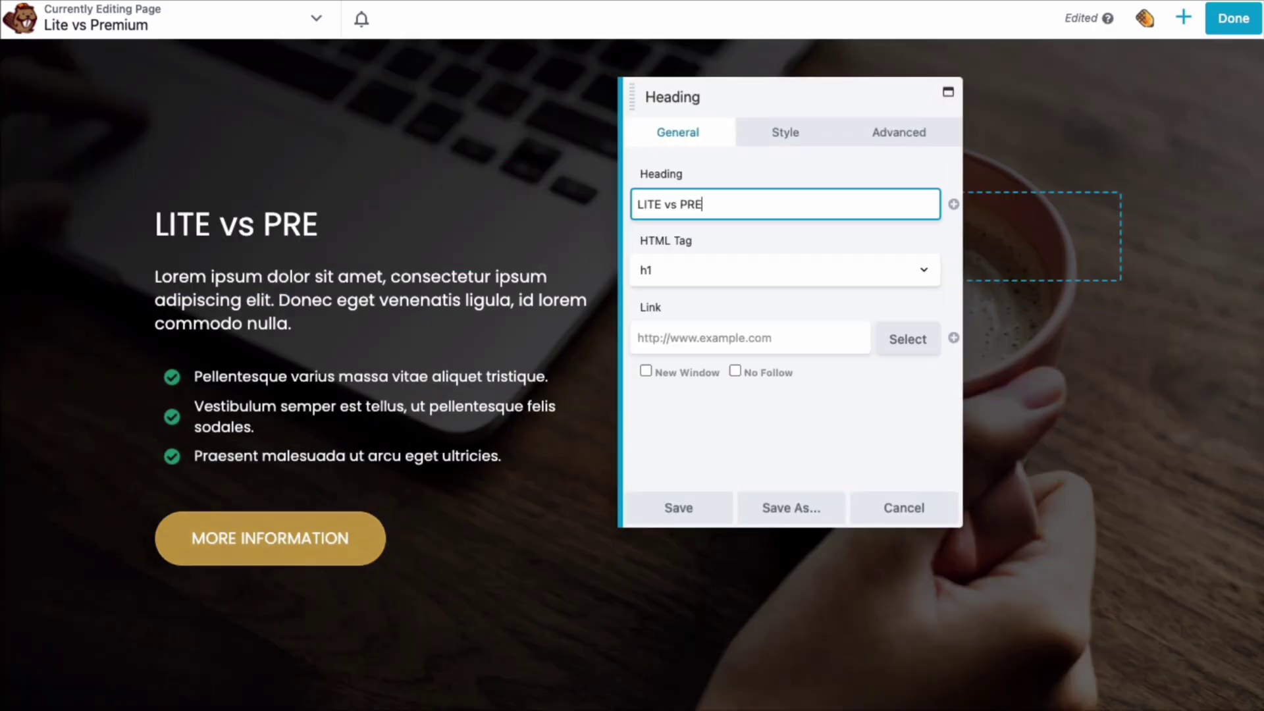
{"action": "type", "text": "MIUM"}
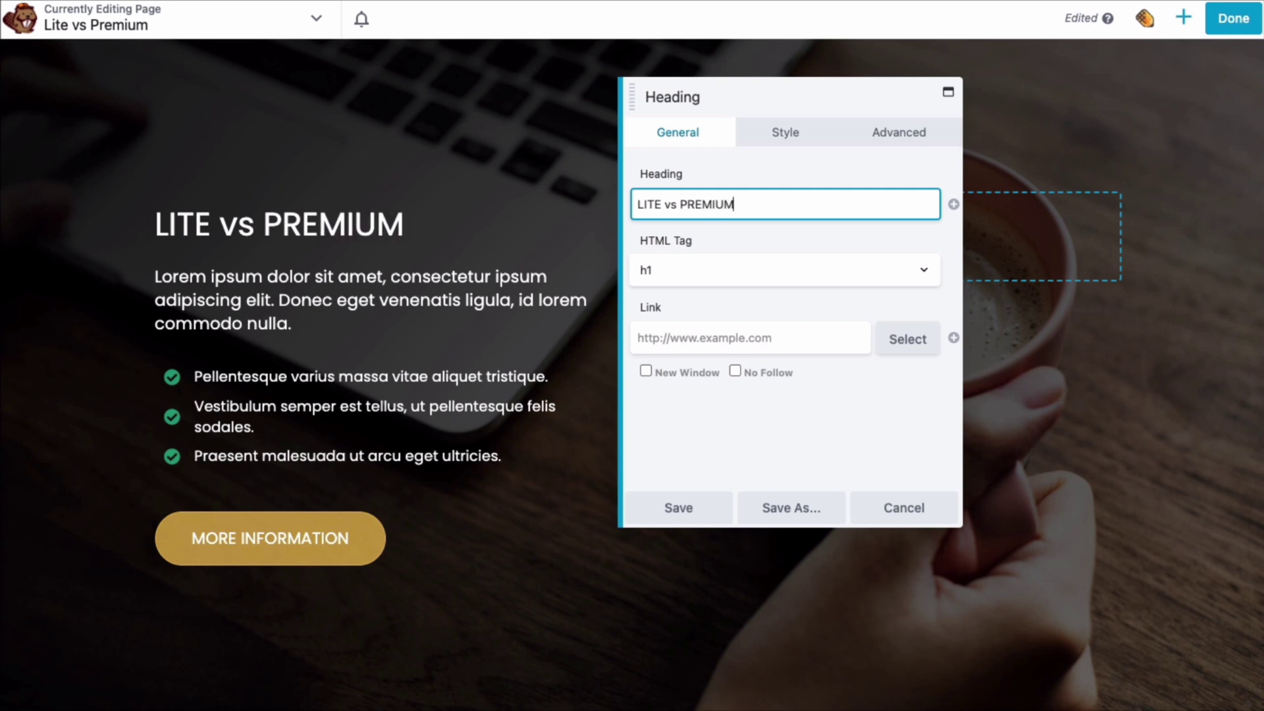
{"action": "left_click", "coordinate": [678, 508]}
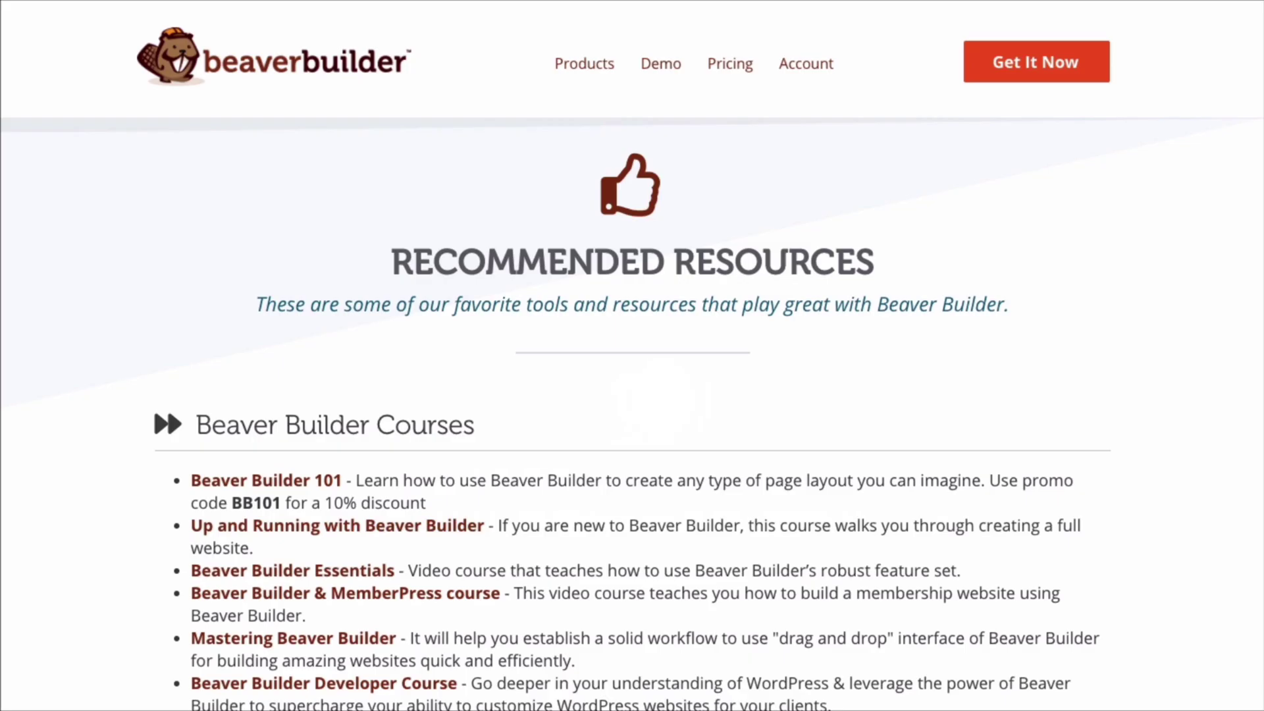
Scroll through the Beaver Builder pricing pages to the WordPress.org Beaver Builder plugin listing
{"action": "scroll", "coordinate": [632, 355], "scroll_direction": "down", "scroll_amount": 13}
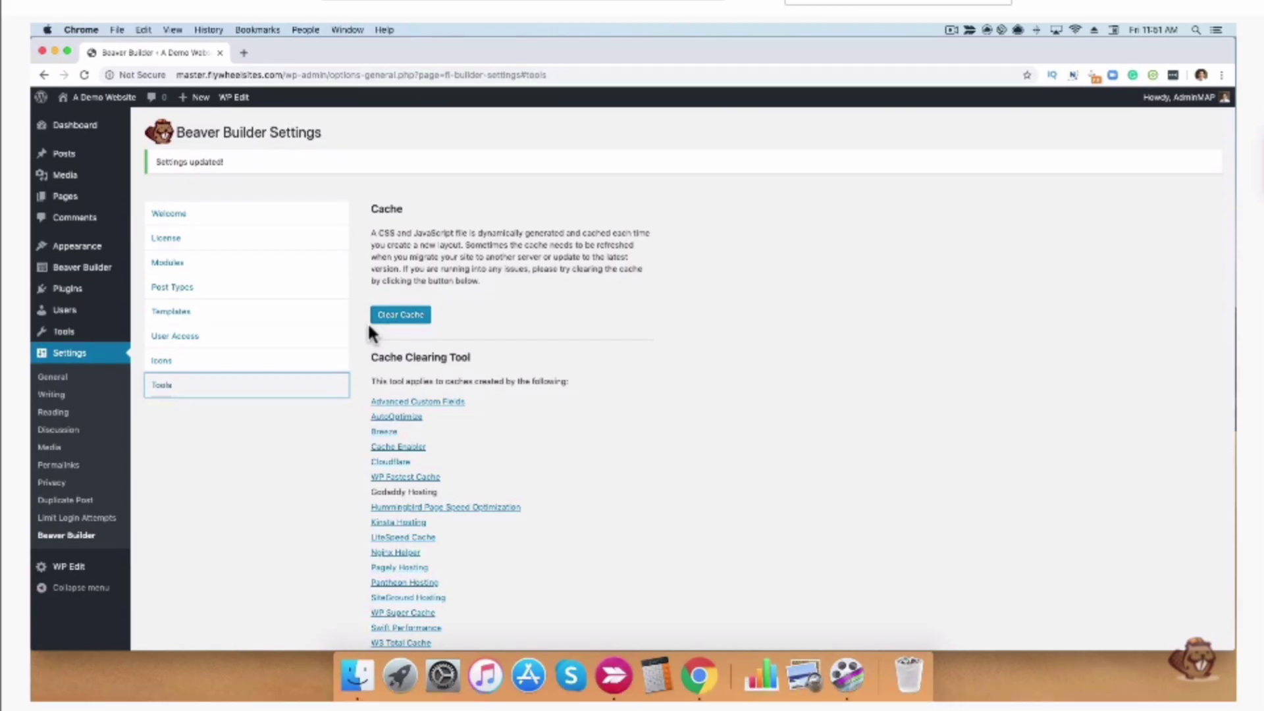
{"action": "scroll", "coordinate": [632, 356], "scroll_direction": "down", "scroll_amount": 10}
{"action": "scroll", "coordinate": [632, 355], "scroll_direction": "down", "scroll_amount": 8}
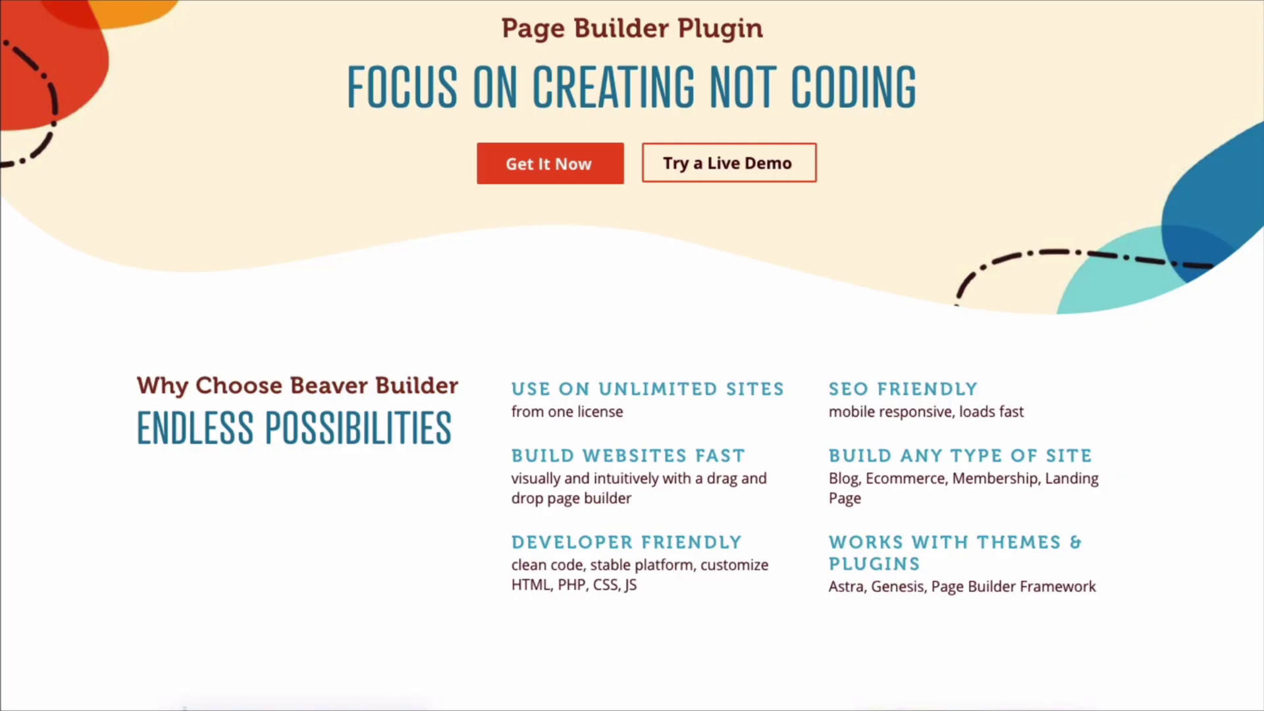
{"action": "scroll", "coordinate": [632, 356], "scroll_direction": "down", "scroll_amount": 15}
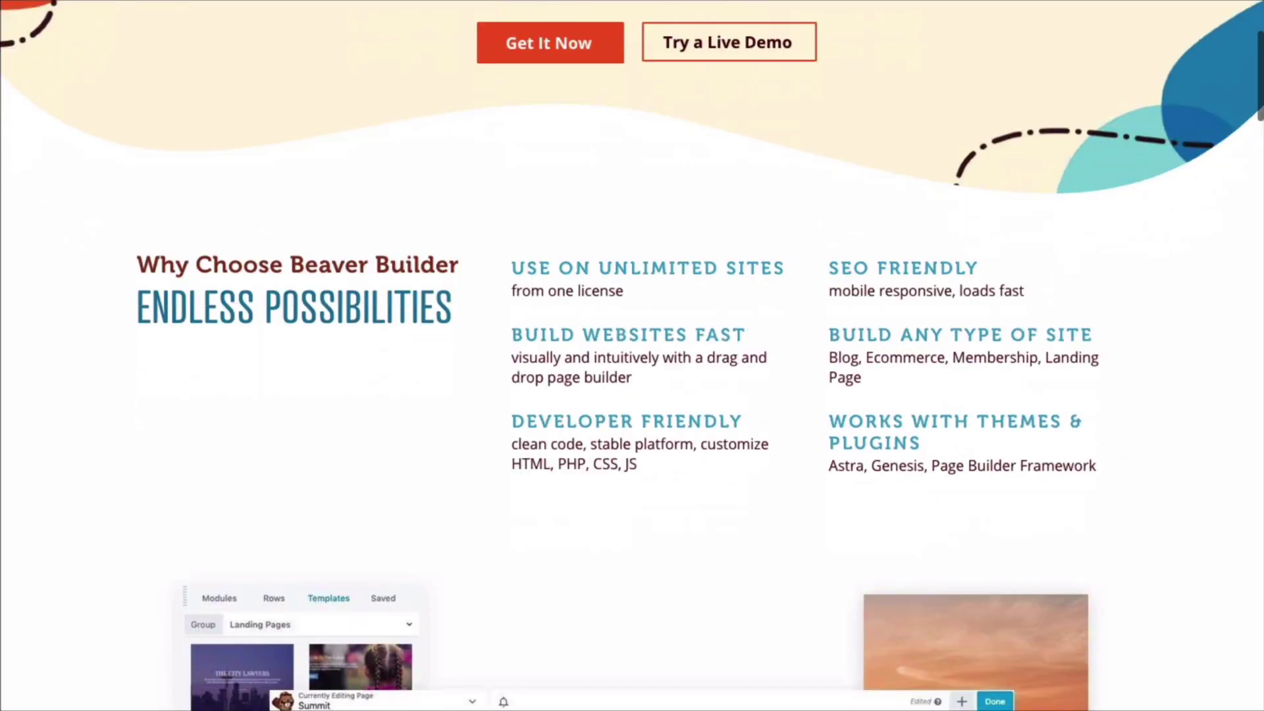
{"action": "scroll", "coordinate": [632, 356], "scroll_direction": "down", "scroll_amount": 10}
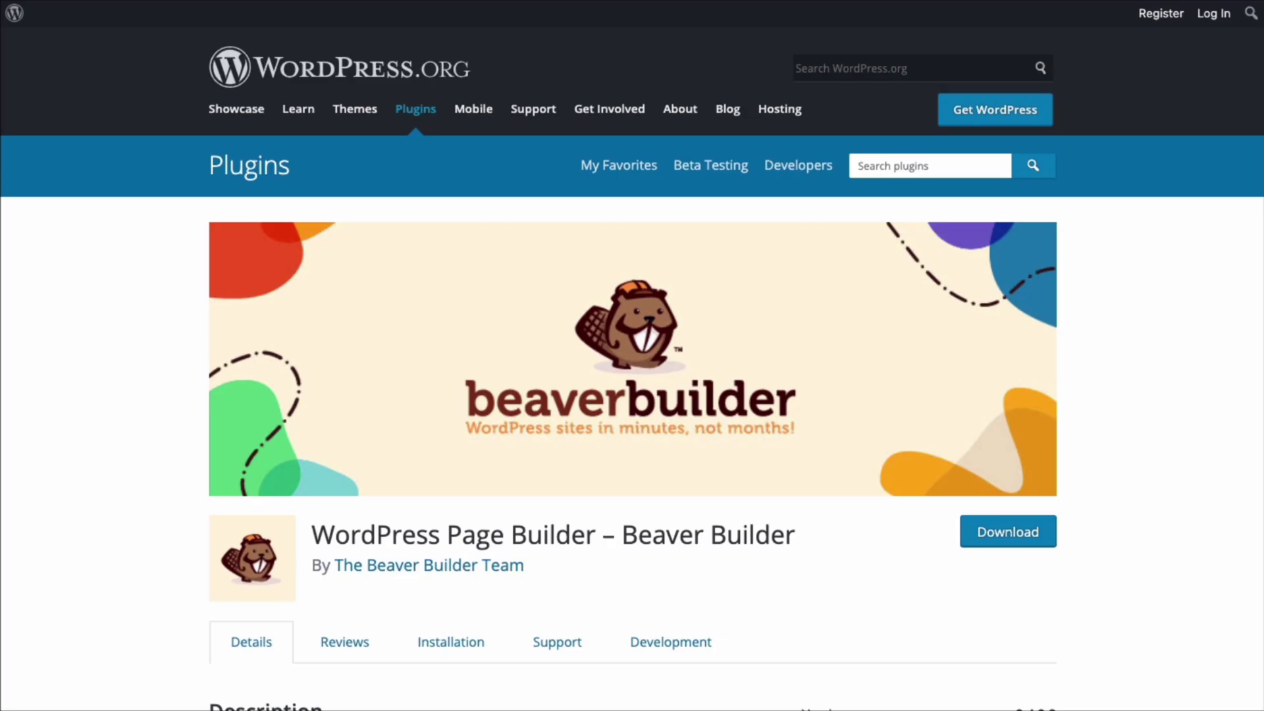
Scroll to the plugin's Description and sidebar showing version 2.4.2.2 and 300,000+ active installations
{"action": "scroll", "coordinate": [632, 355], "scroll_direction": "down", "scroll_amount": 3}
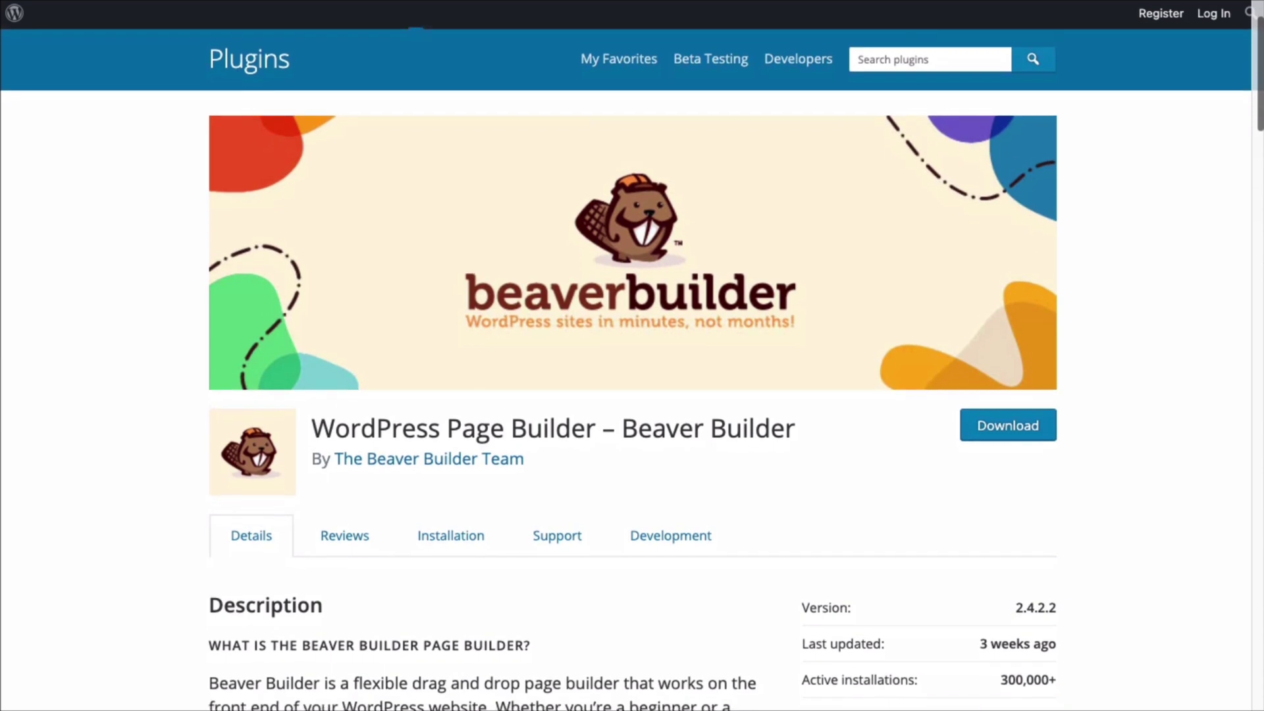
{"action": "scroll", "coordinate": [632, 356], "scroll_direction": "down", "scroll_amount": 2}
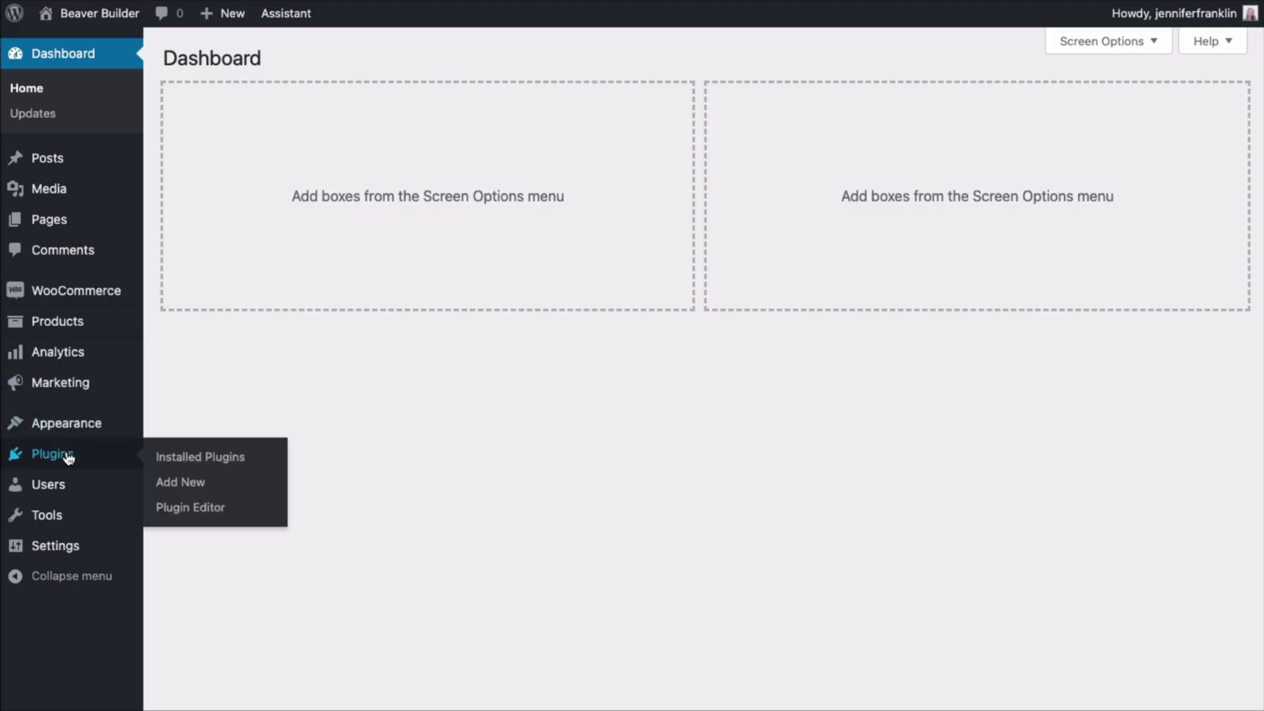
Search the plugin directory for 'beaver builder' and install the Beaver Builder plugin
{"action": "left_click", "coordinate": [68, 457]}
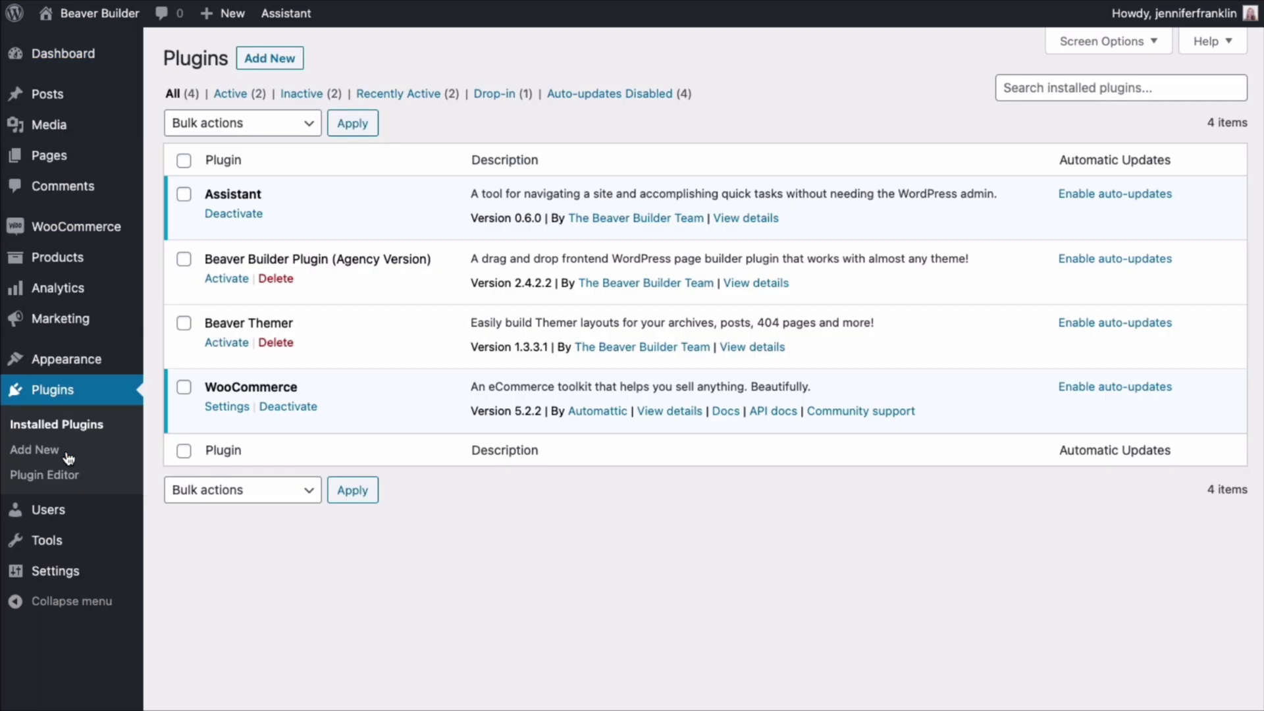
{"action": "left_click", "coordinate": [271, 60]}
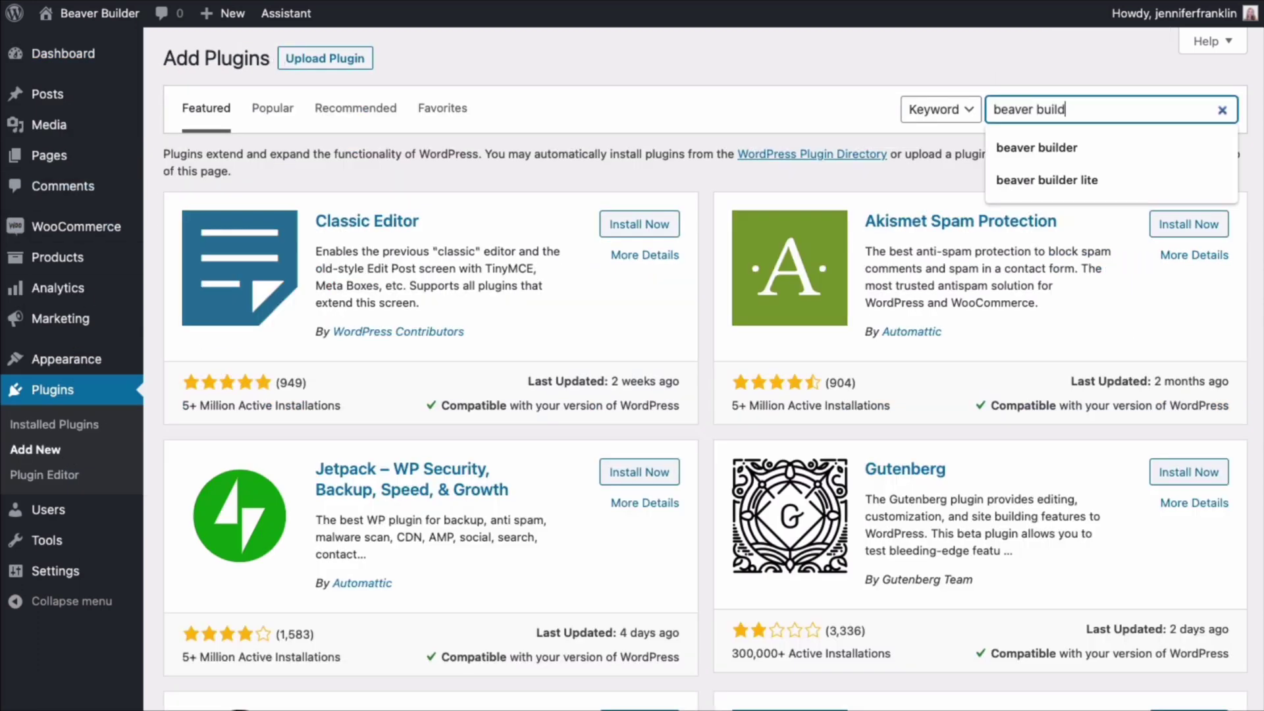
{"action": "type", "text": "er builder"}
{"action": "left_click", "coordinate": [642, 211]}
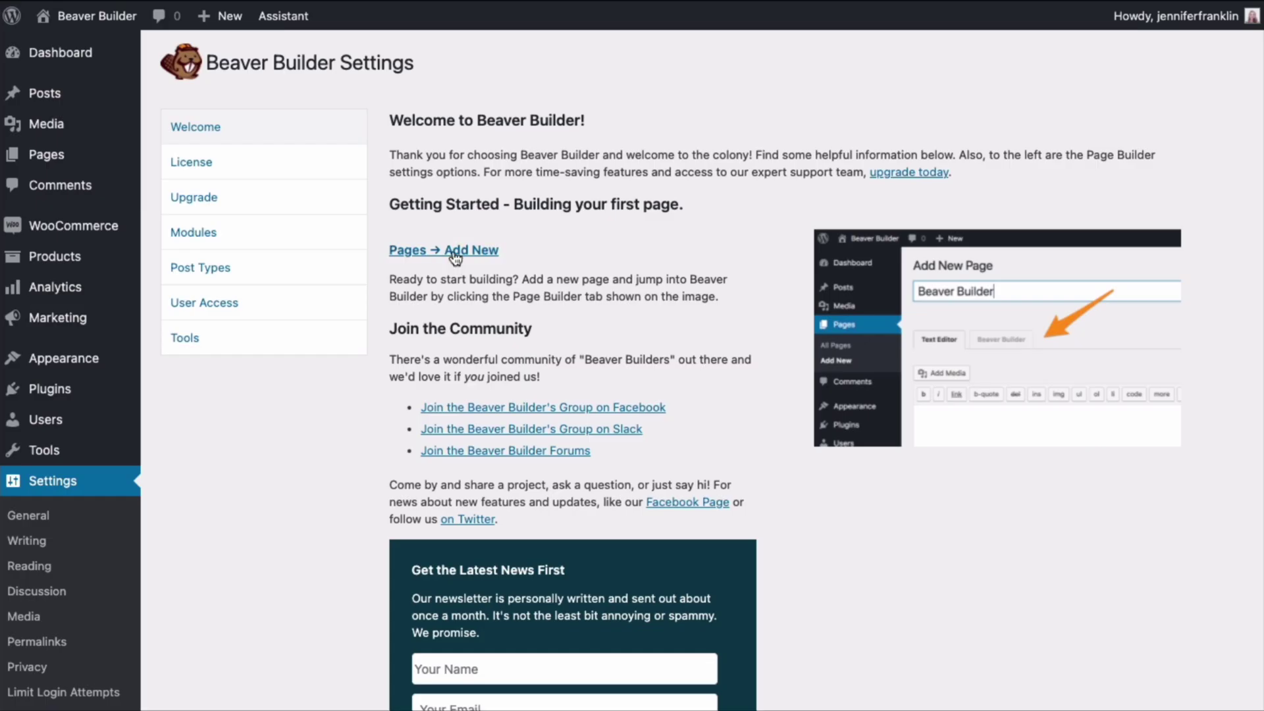
Start a new page from the welcome screen and title it 'Beaver Builder'
{"action": "left_click", "coordinate": [454, 252]}
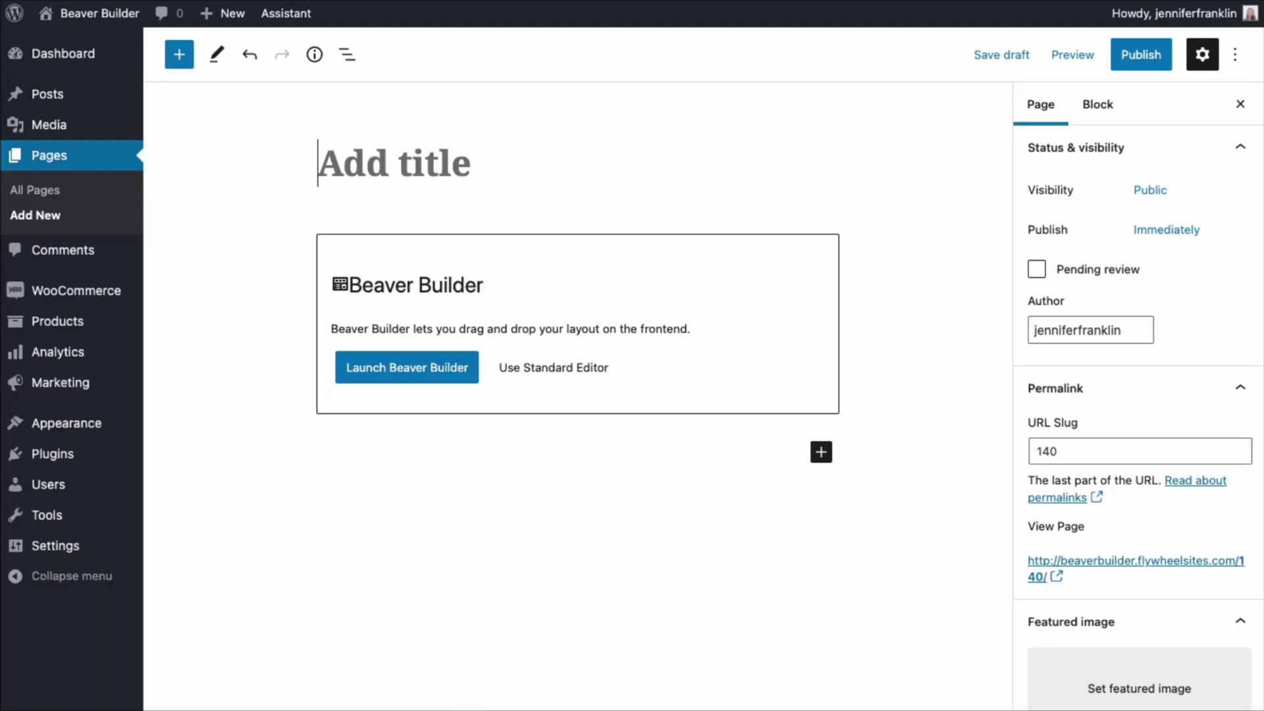
{"action": "type", "text": "Be"}
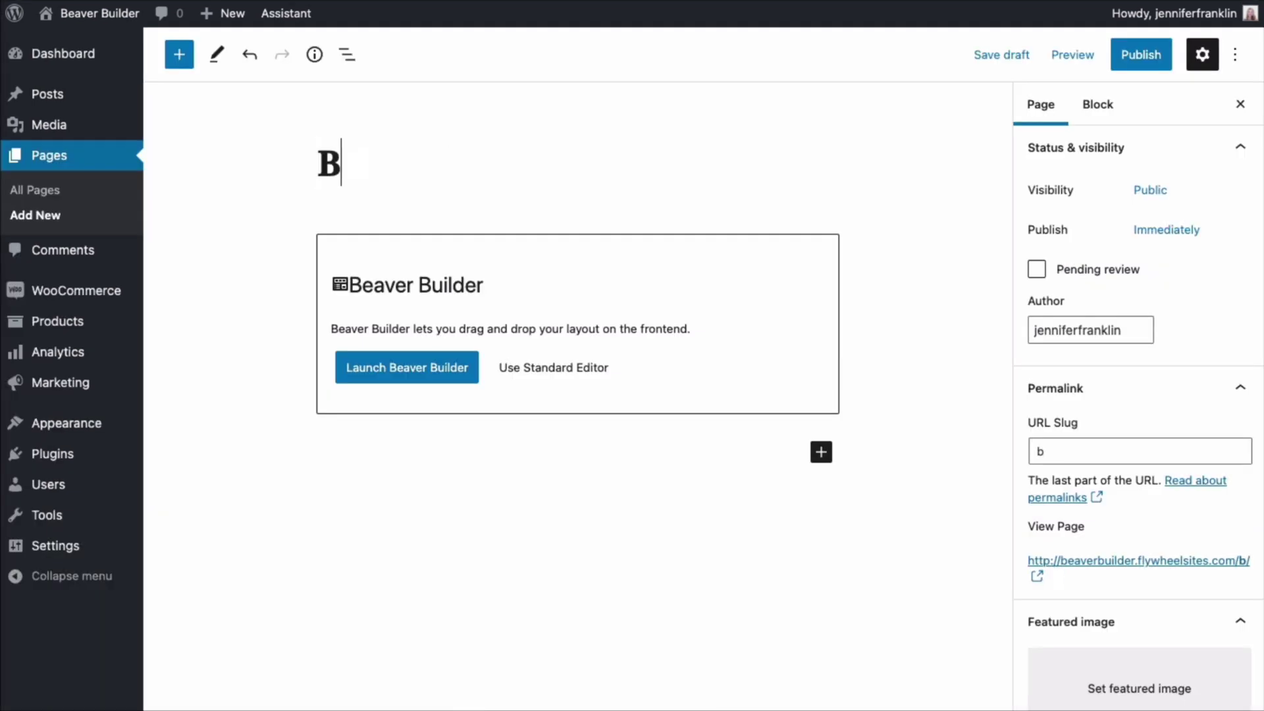
{"action": "type", "text": "aver B"}
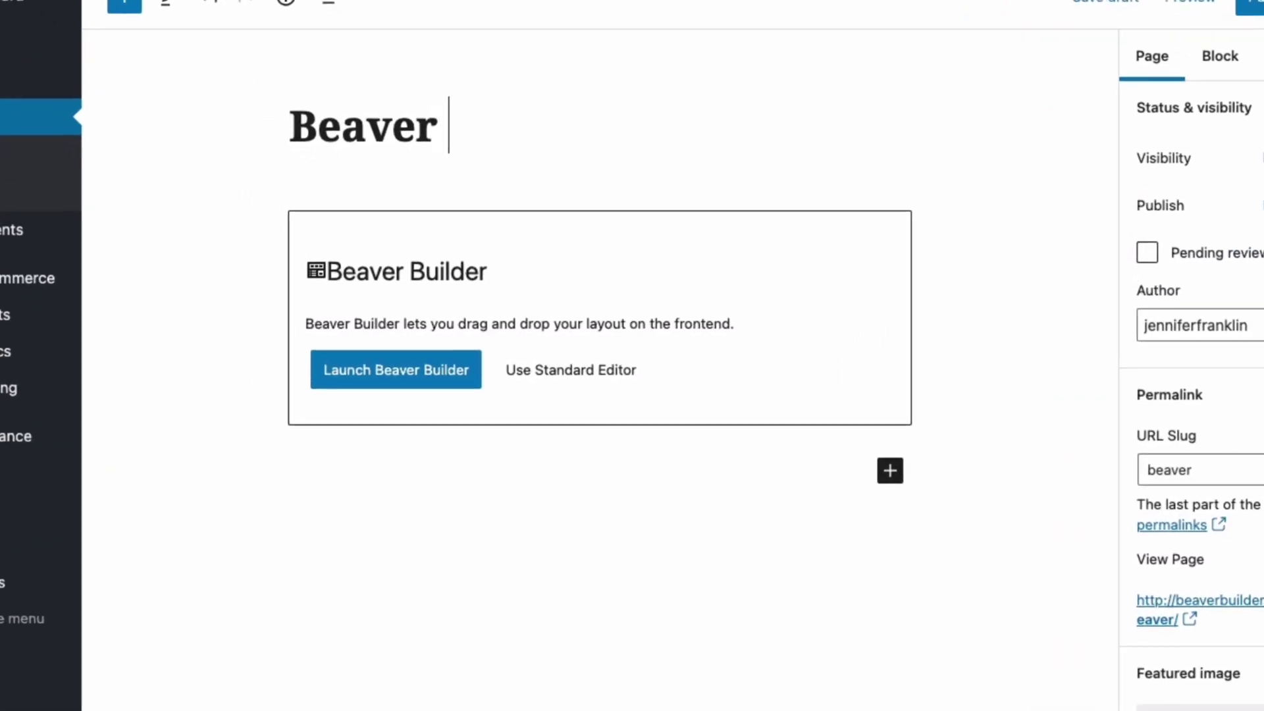
{"action": "type", "text": "uilder"}
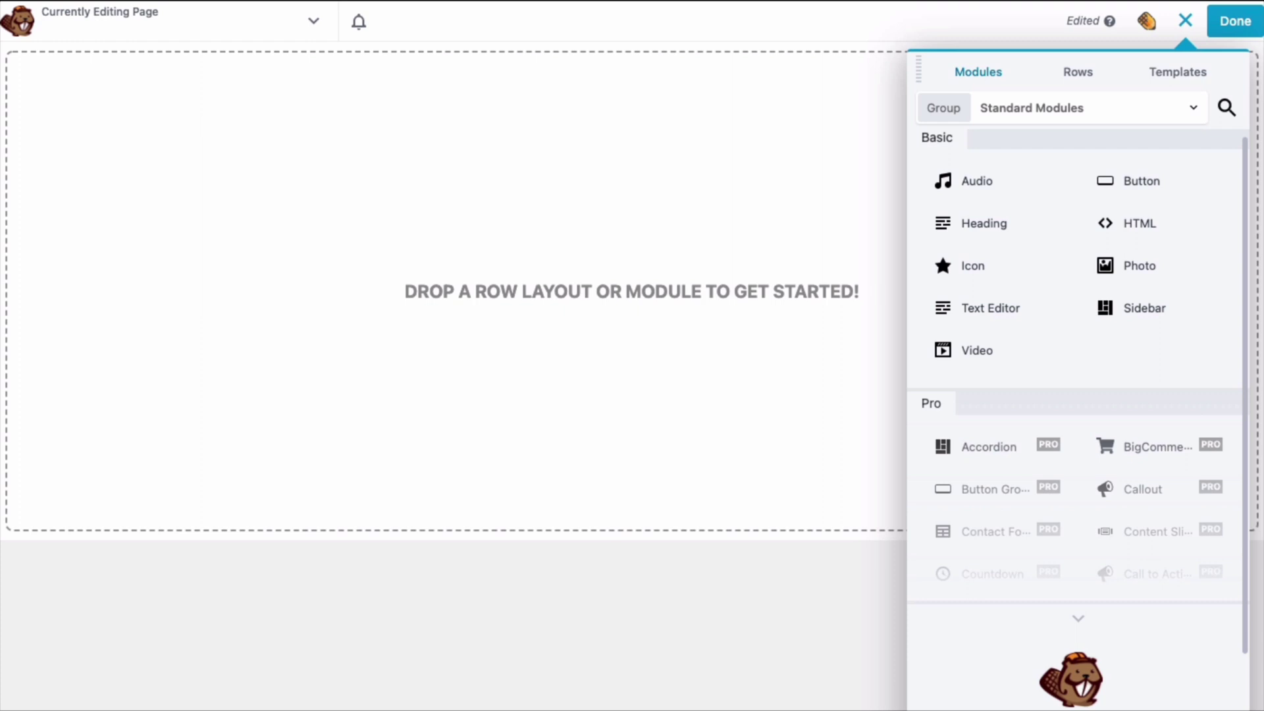
{"action": "left_click_drag", "start_coordinate": [1145, 308], "coordinate": [856, 165]}
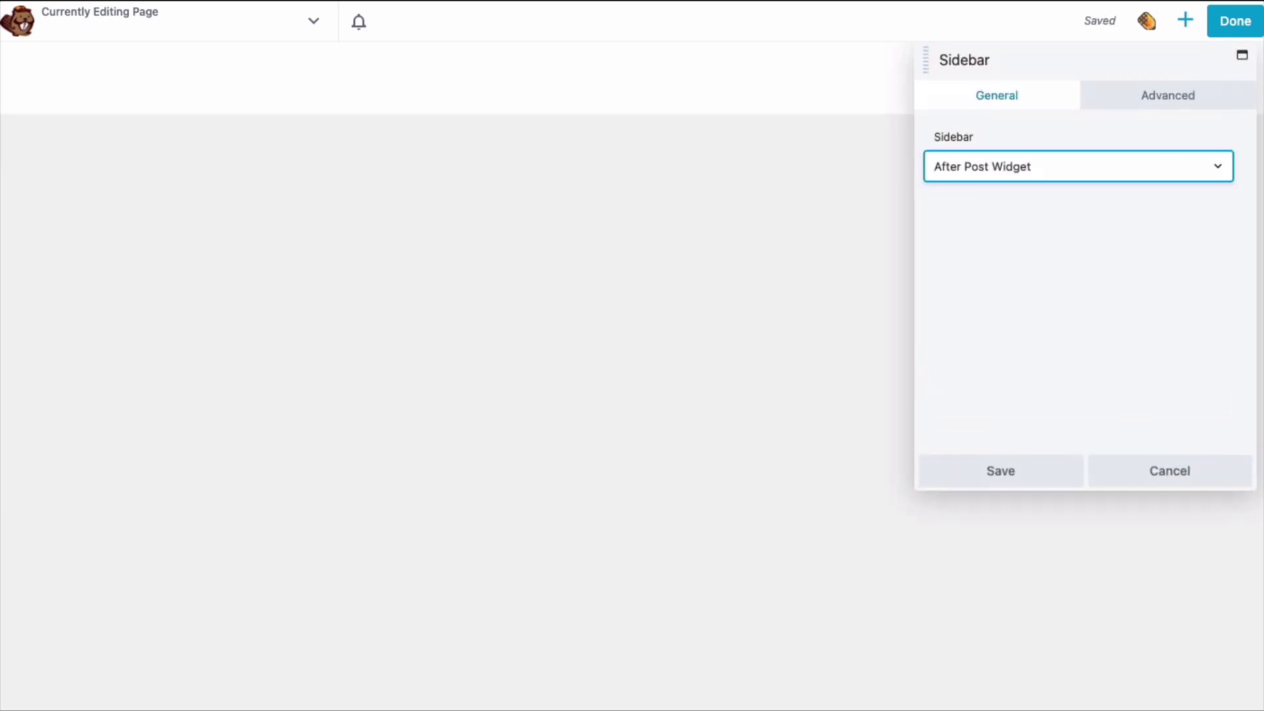
{"action": "key", "text": "space"}
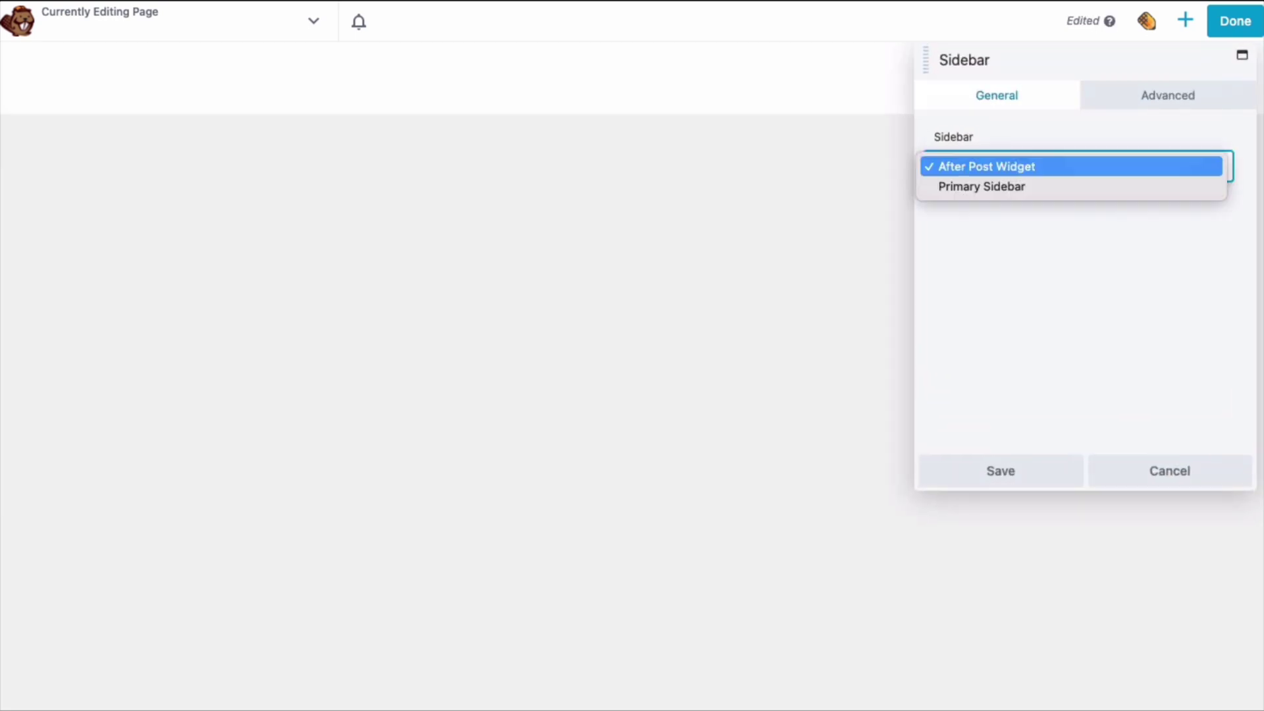
{"action": "key", "text": "Down"}
{"action": "key", "text": "Return"}
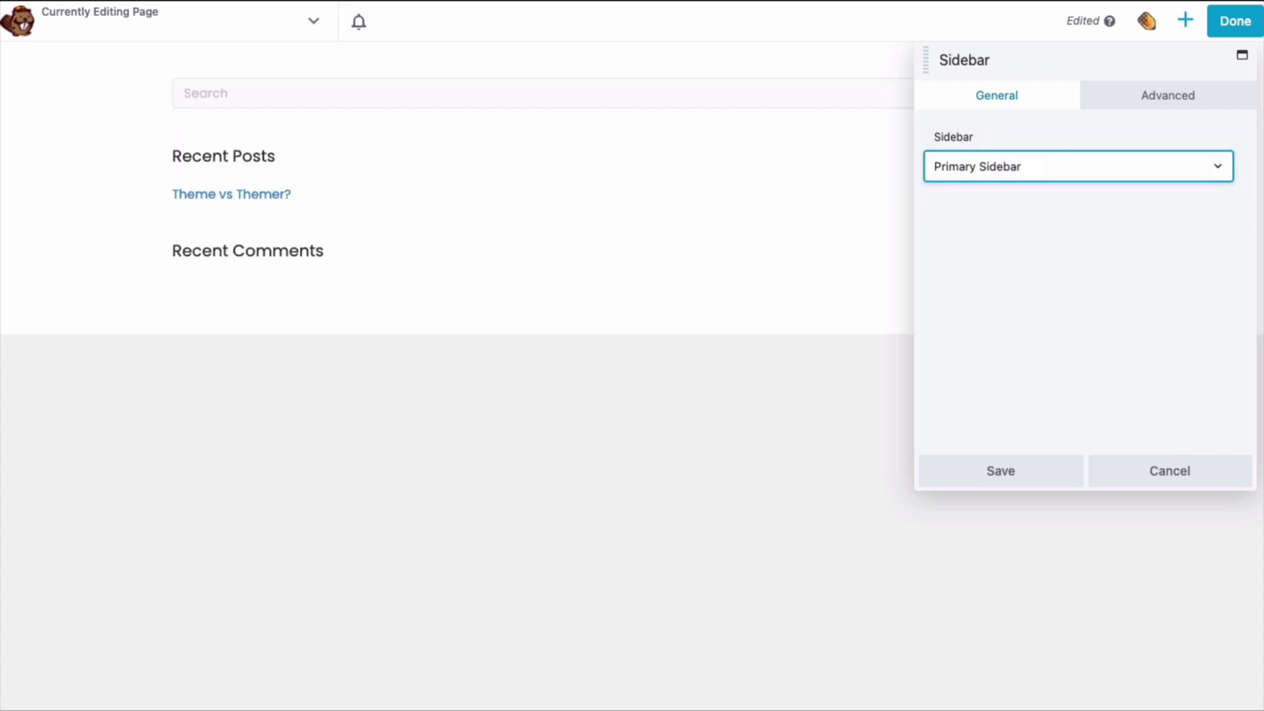
{"action": "key", "text": "Escape"}
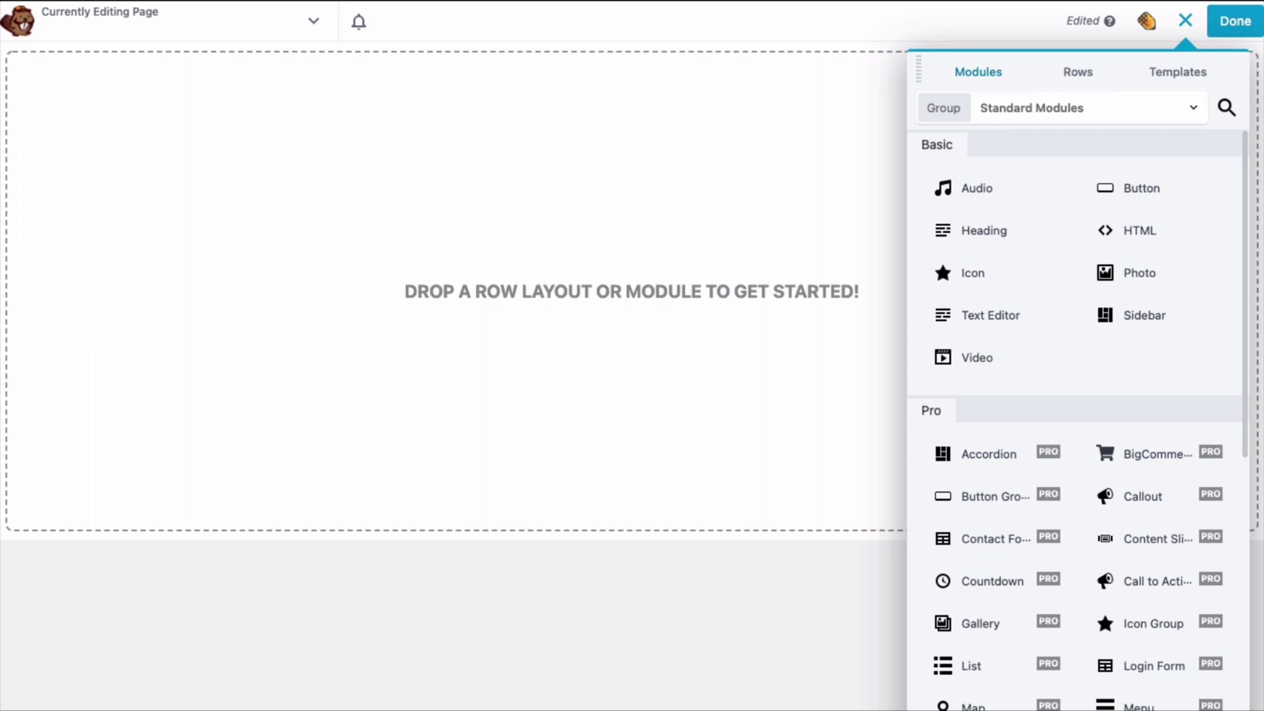
Browse the Lite page templates and prebuilt row categories, then close the content panel
{"action": "scroll", "coordinate": [1078, 419], "scroll_direction": "down", "scroll_amount": 6}
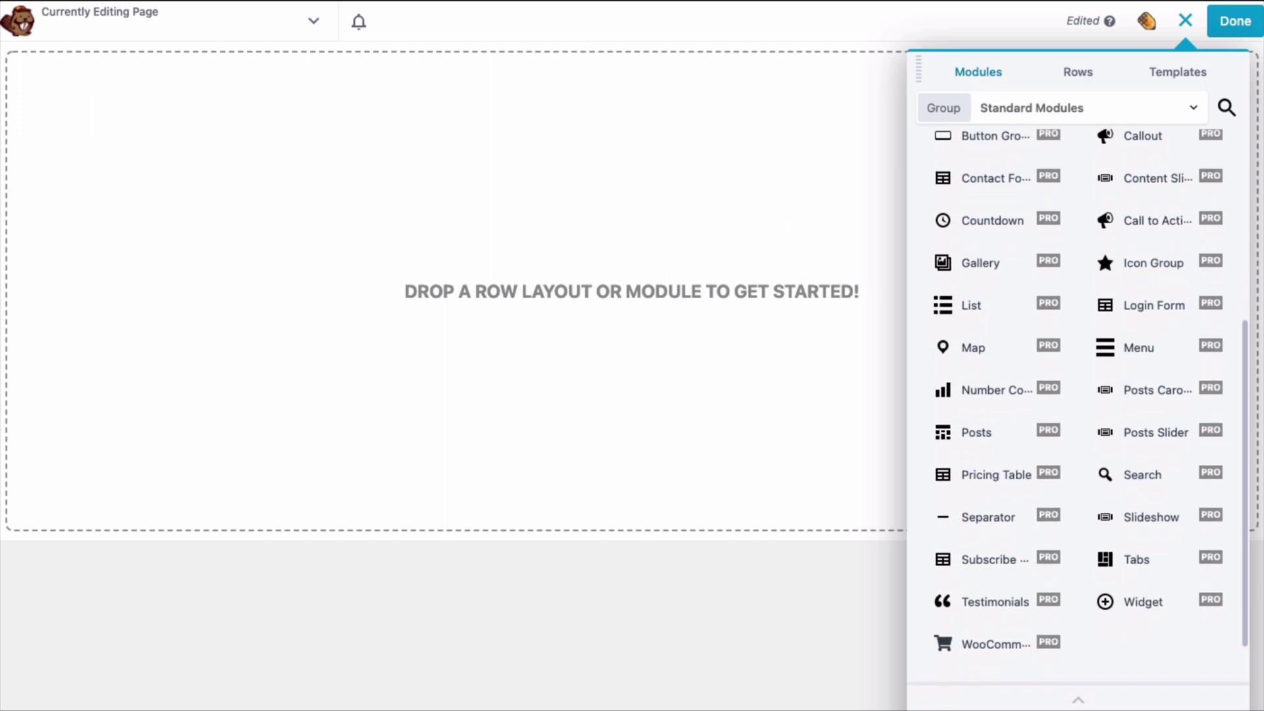
{"action": "scroll", "coordinate": [1079, 420], "scroll_direction": "down", "scroll_amount": 3}
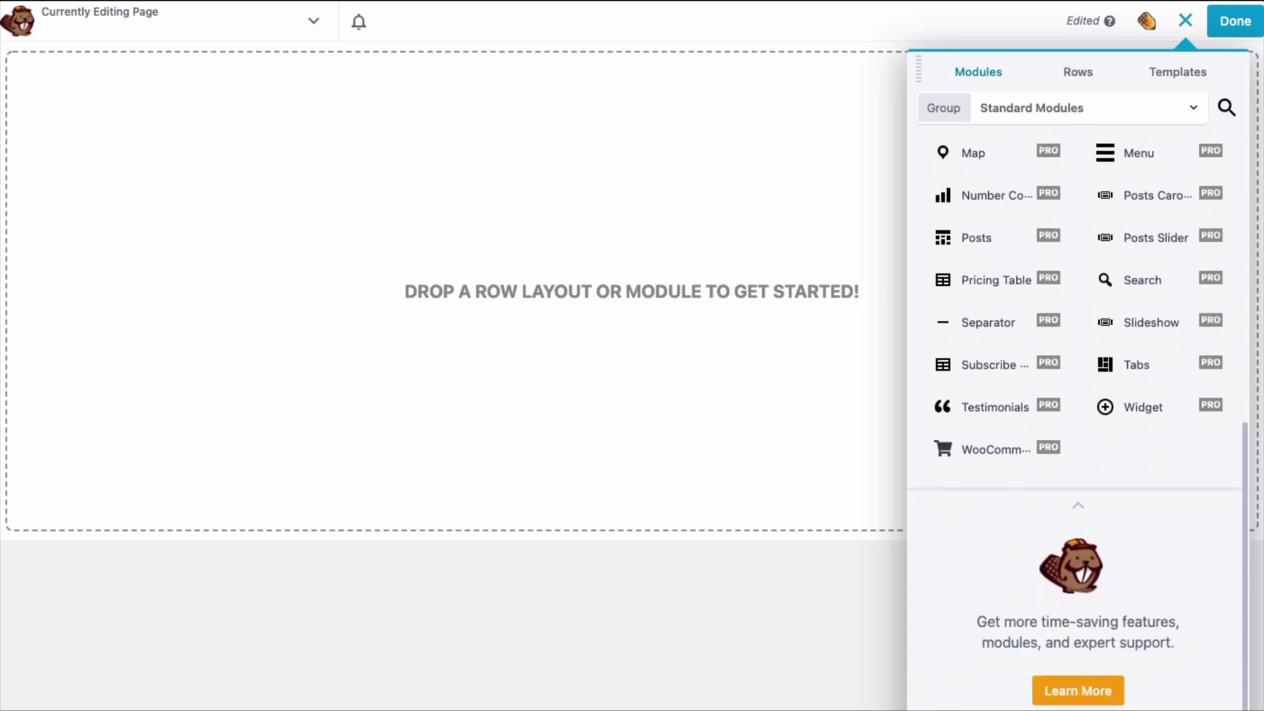
{"action": "left_click", "coordinate": [1178, 72]}
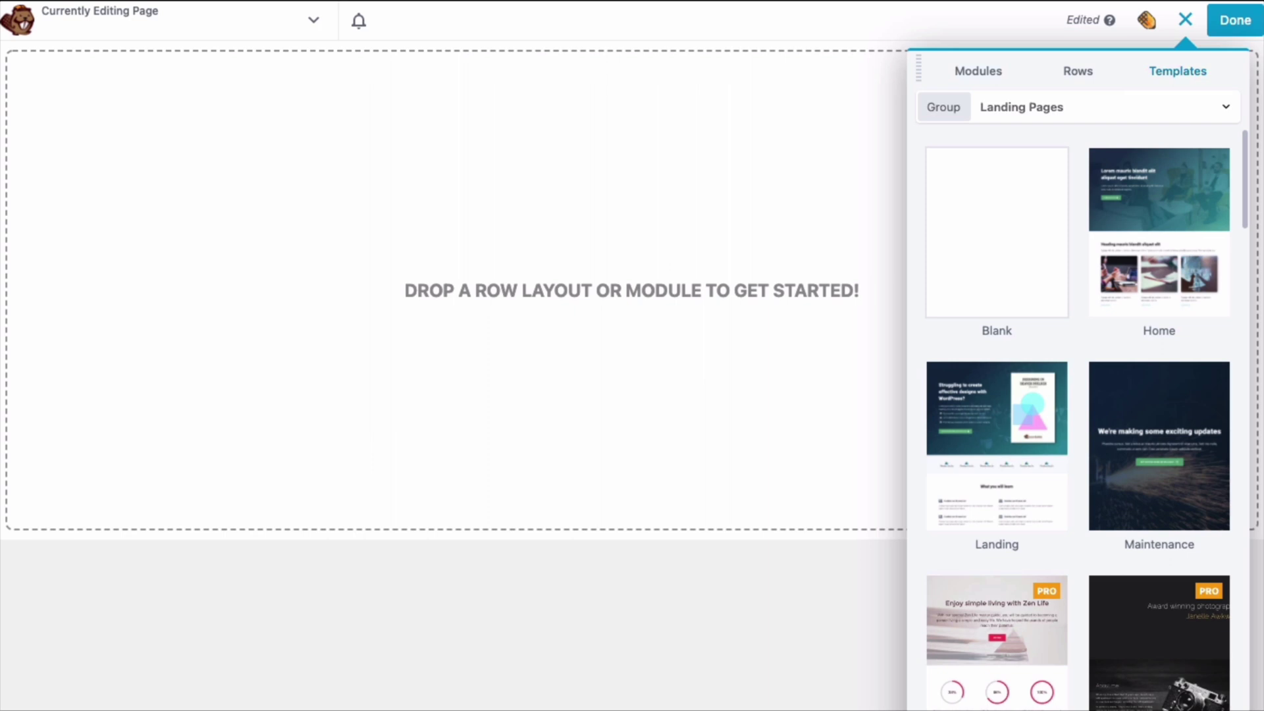
{"action": "left_click", "coordinate": [1078, 71]}
{"action": "left_click", "coordinate": [1093, 107]}
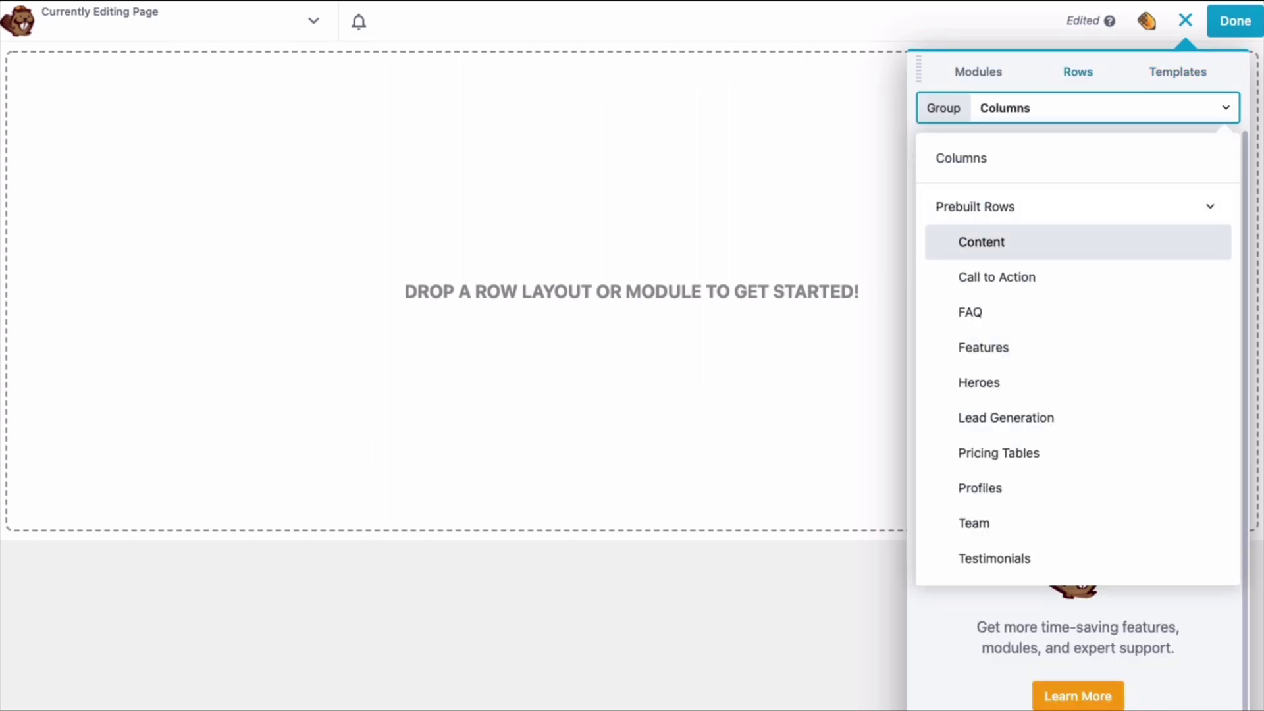
{"action": "key", "text": "Down"}
{"action": "key", "text": "Down"}
{"action": "key", "text": "Down"}
{"action": "key", "text": "Down"}
{"action": "key", "text": "Down"}
{"action": "key", "text": "Down"}
{"action": "key", "text": "Escape"}
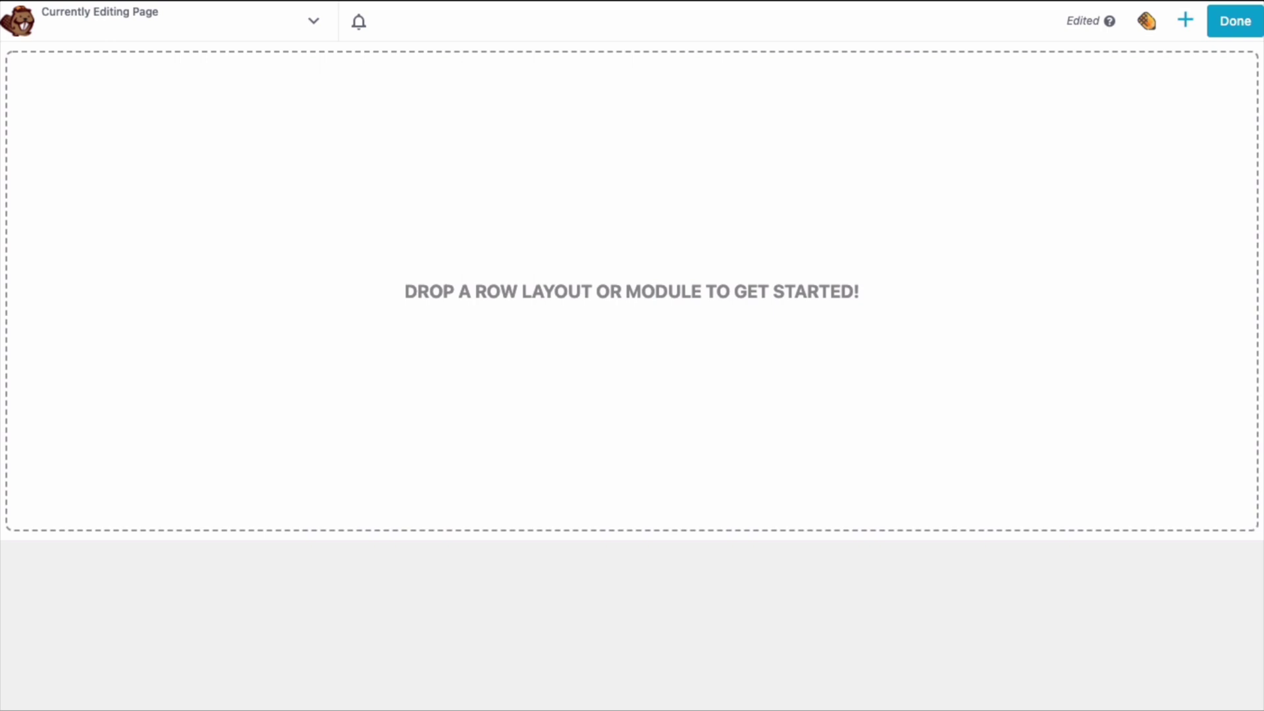
Choose Help from the Tools menu and play the tour video
{"action": "left_click", "coordinate": [314, 20]}
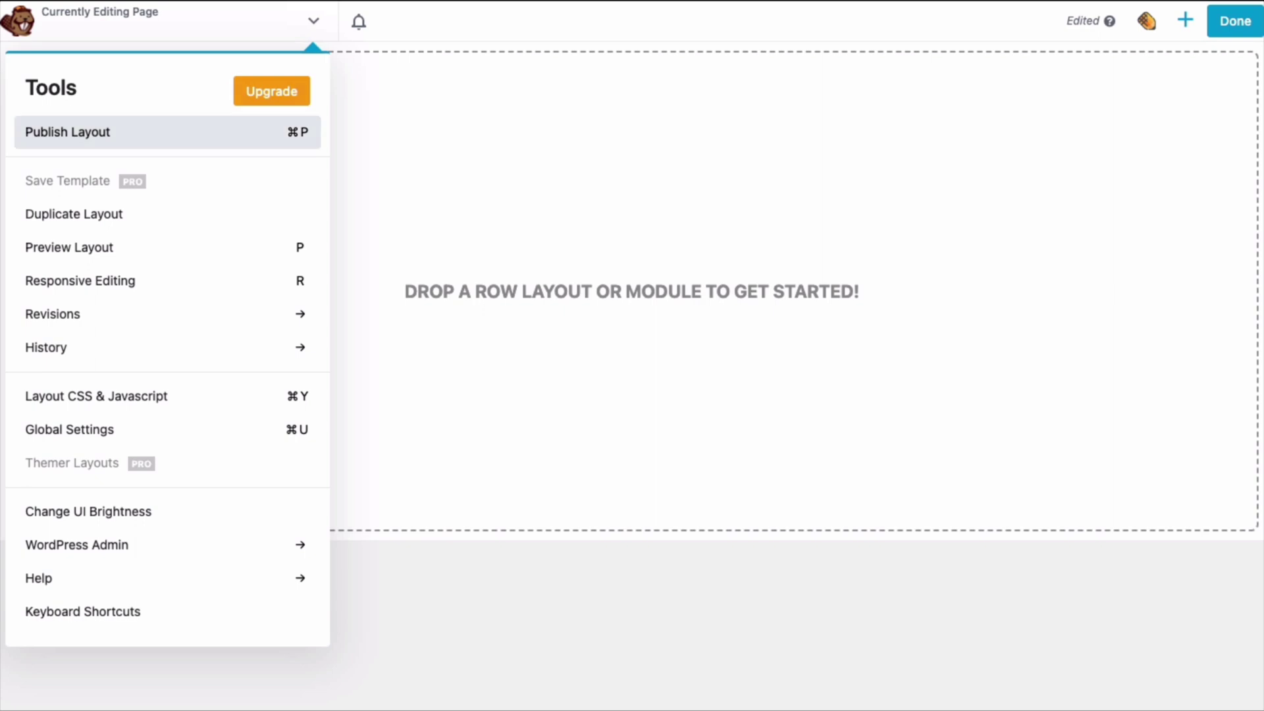
{"action": "left_click", "coordinate": [164, 578]}
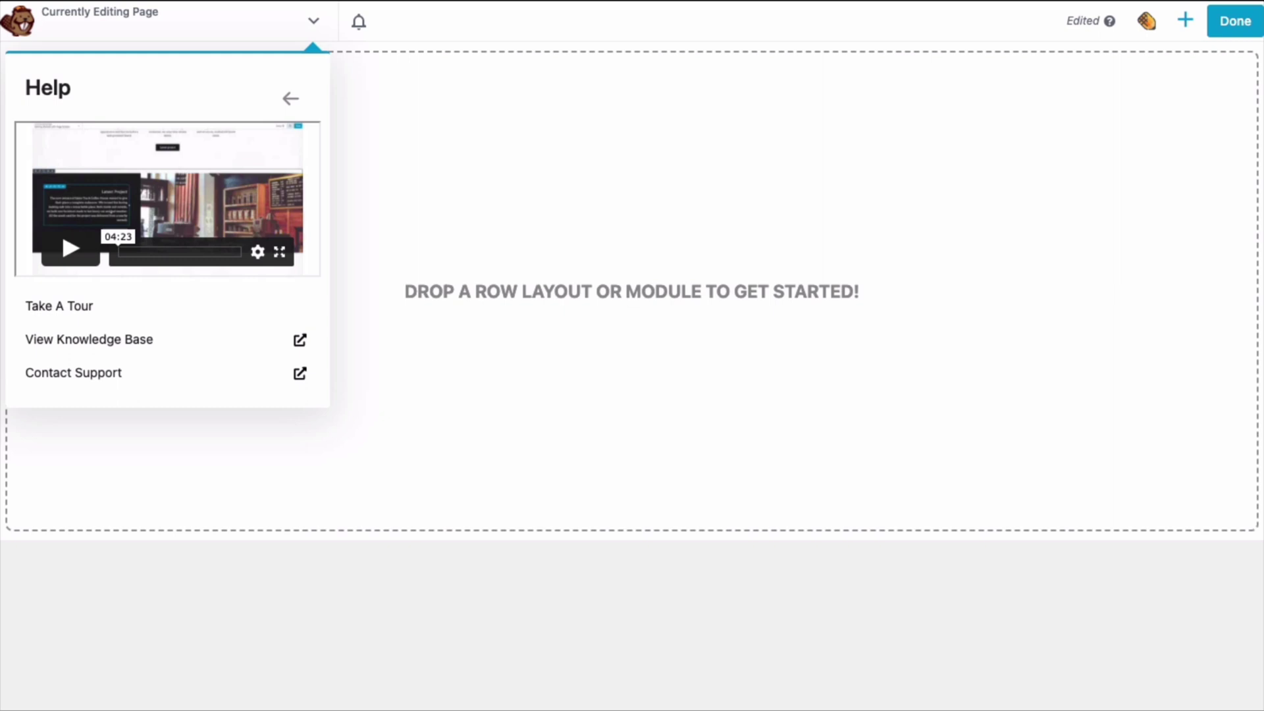
{"action": "left_click", "coordinate": [70, 249]}
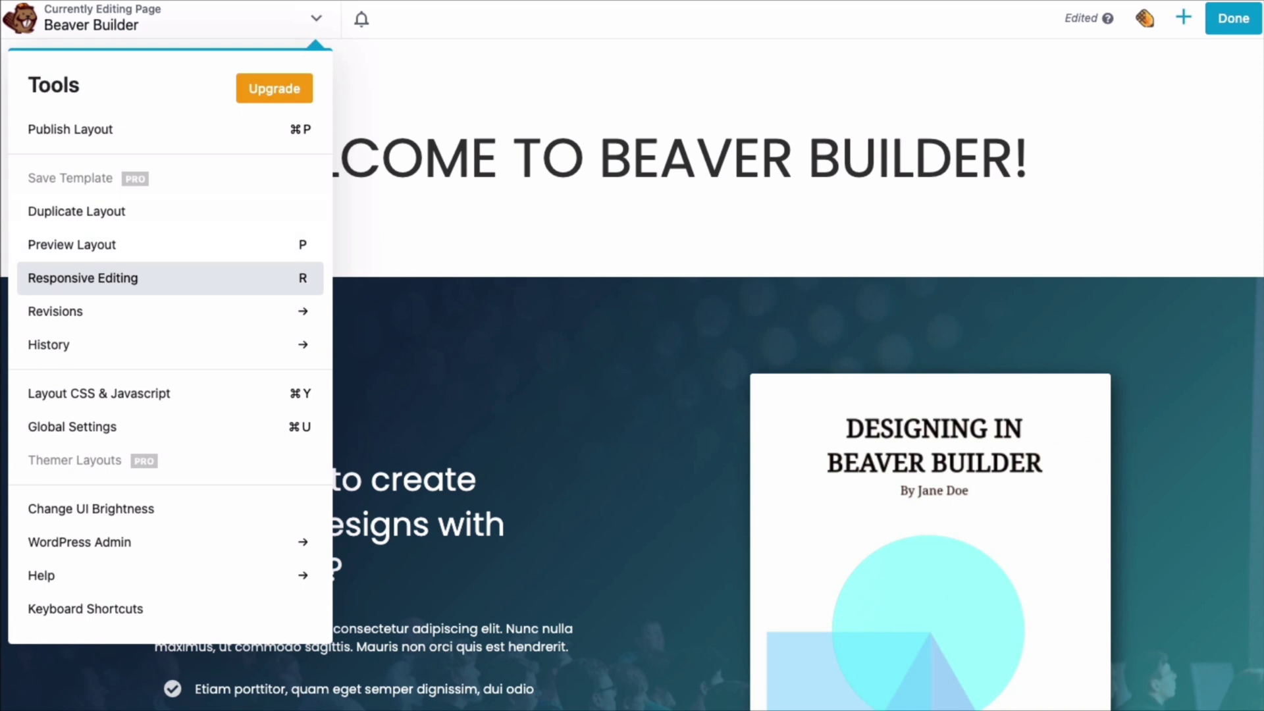
In the small 360px responsive view, set the welcome heading's font size to 30 px and save
{"action": "left_click", "coordinate": [83, 278]}
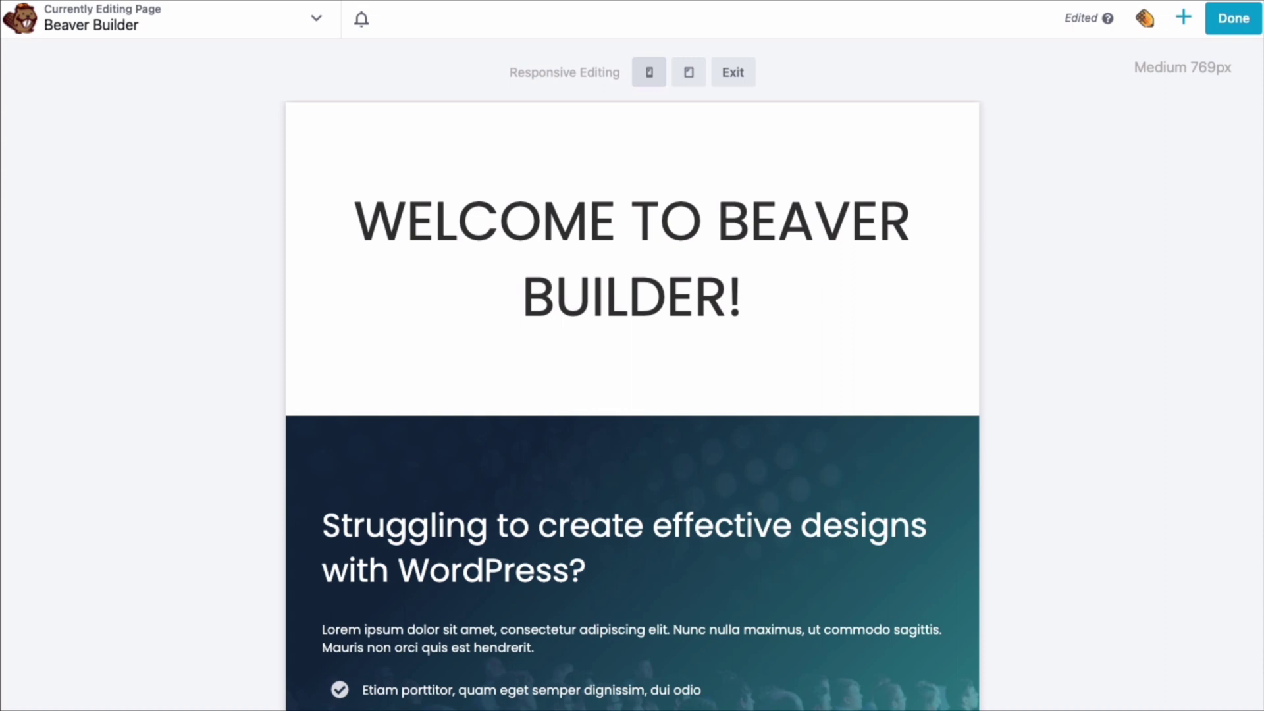
{"action": "left_click", "coordinate": [649, 72]}
{"action": "left_click", "coordinate": [503, 176]}
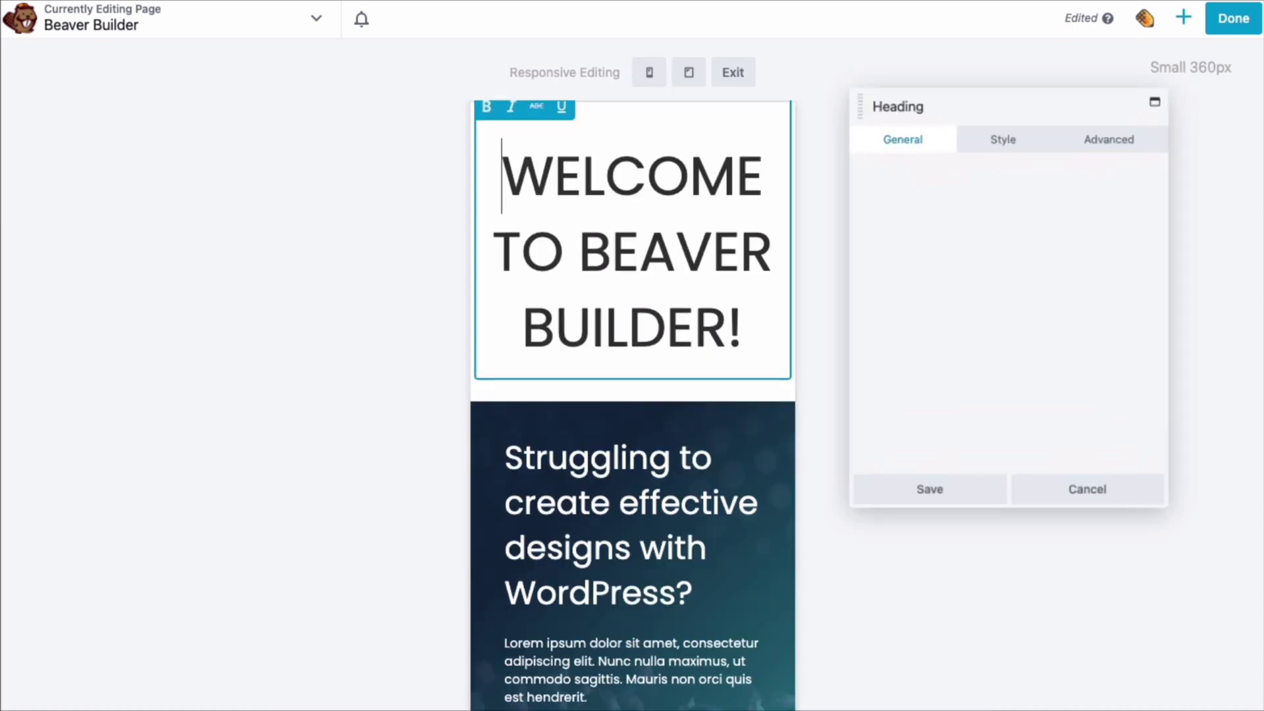
{"action": "left_click", "coordinate": [1003, 128]}
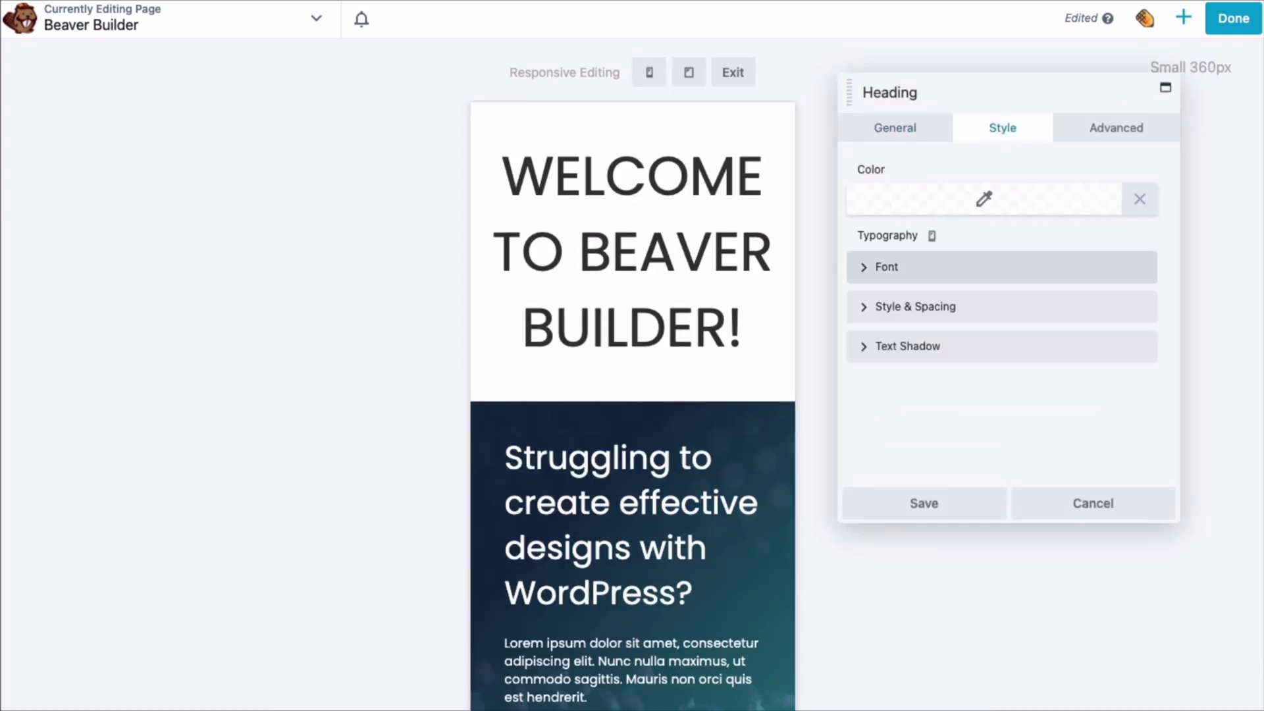
{"action": "left_click", "coordinate": [886, 267]}
{"action": "left_click", "coordinate": [854, 325]}
{"action": "type", "text": "30"}
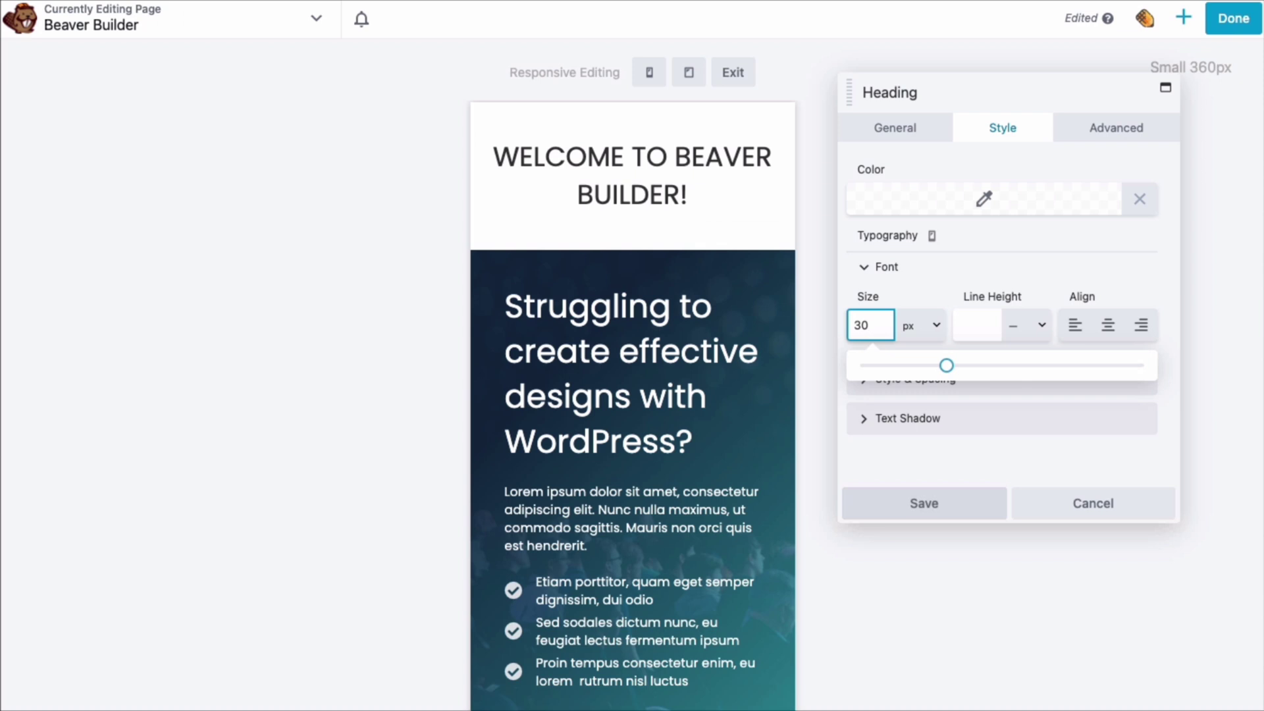
{"action": "left_click", "coordinate": [924, 503]}
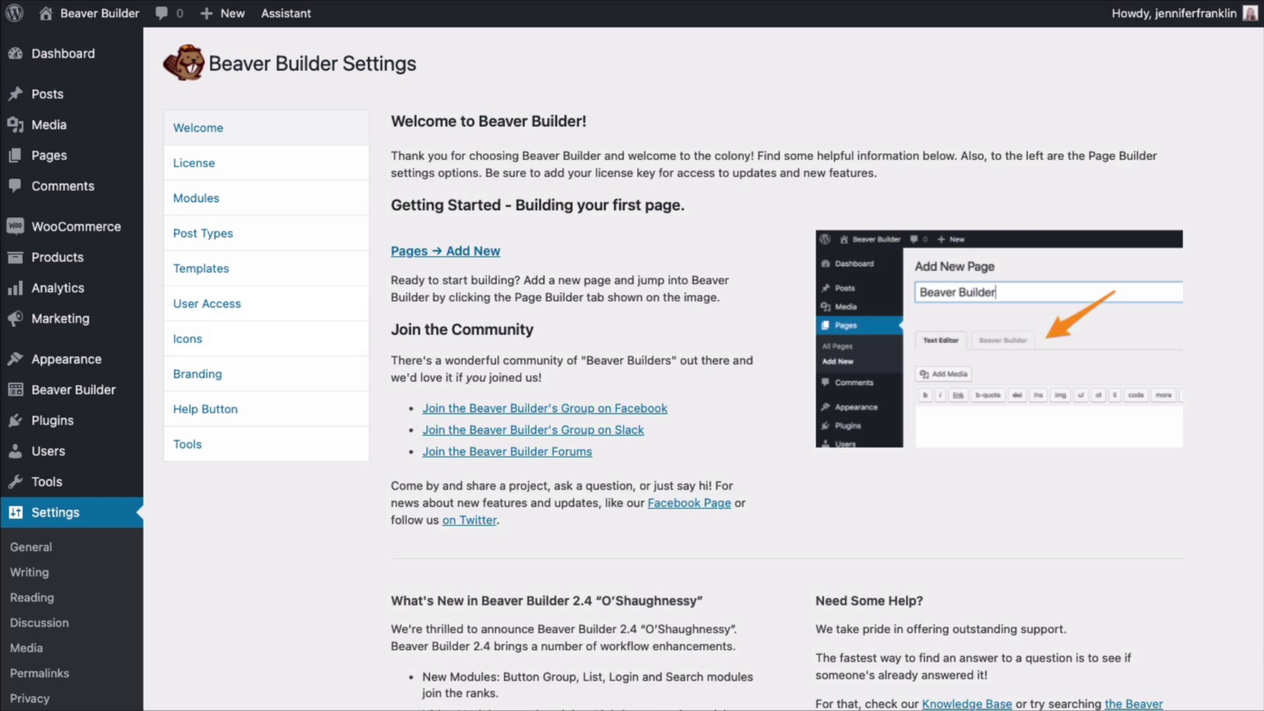
Create a new page titled 'Lite vs Premium'
{"action": "left_click", "coordinate": [446, 251]}
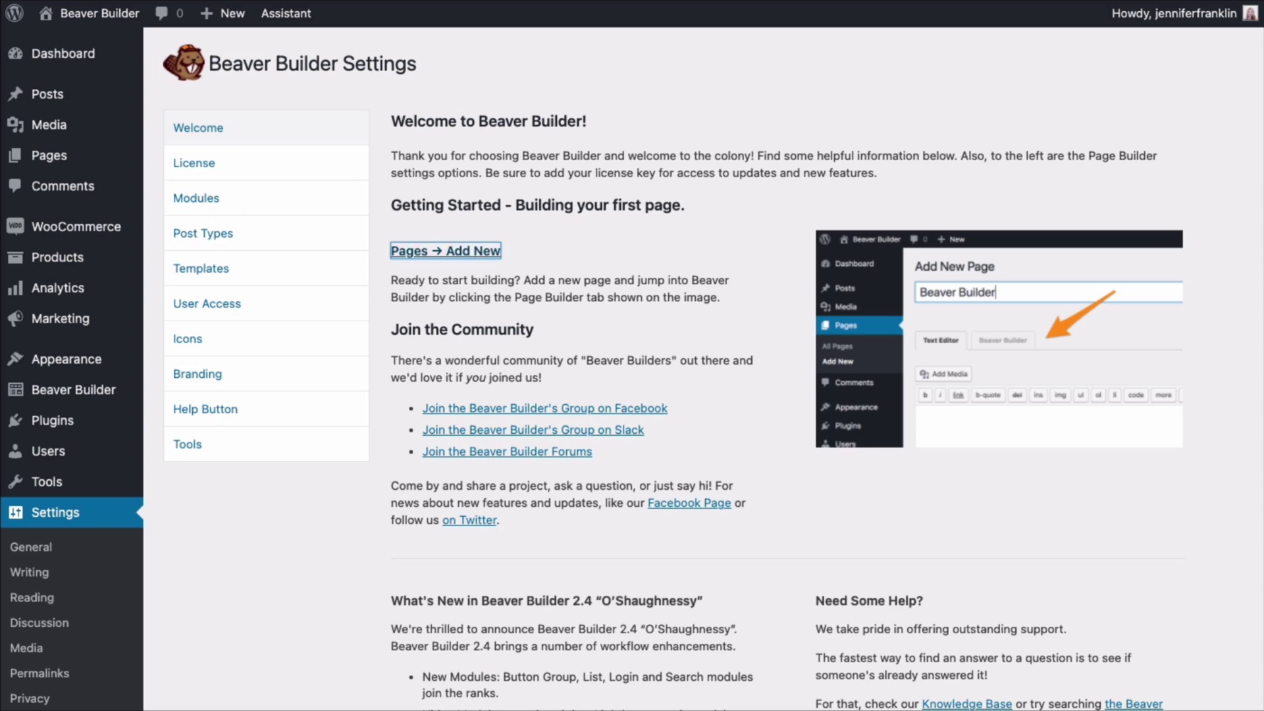
{"action": "type", "text": "Lite"}
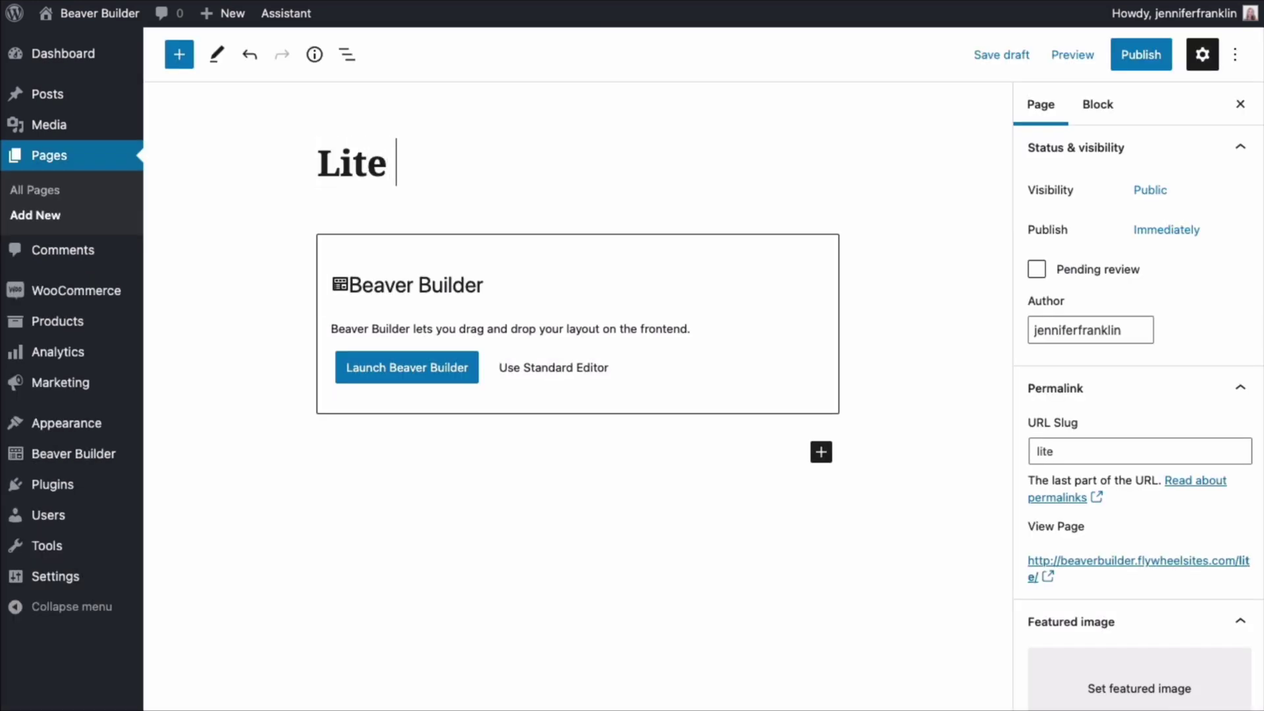
{"action": "type", "text": "vs Premium"}
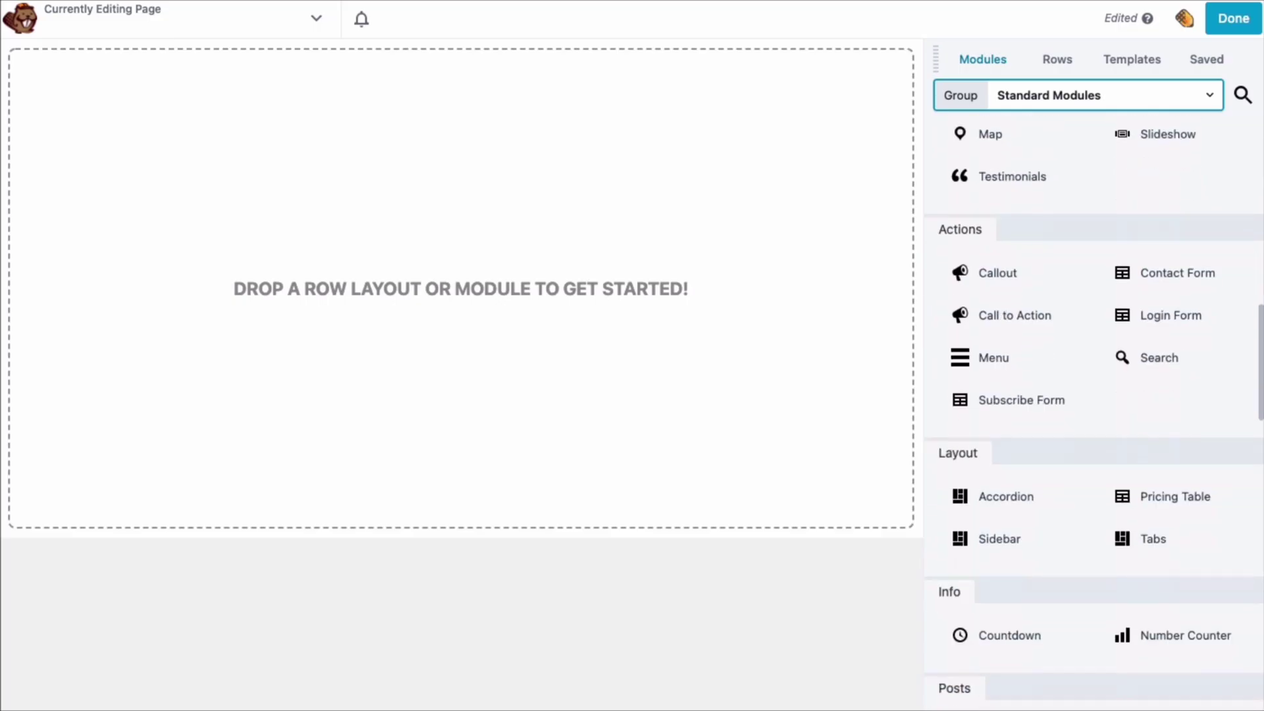
{"action": "scroll", "coordinate": [1093, 395], "scroll_direction": "up", "scroll_amount": 6}
{"action": "scroll", "coordinate": [1093, 395], "scroll_direction": "down", "scroll_amount": 3}
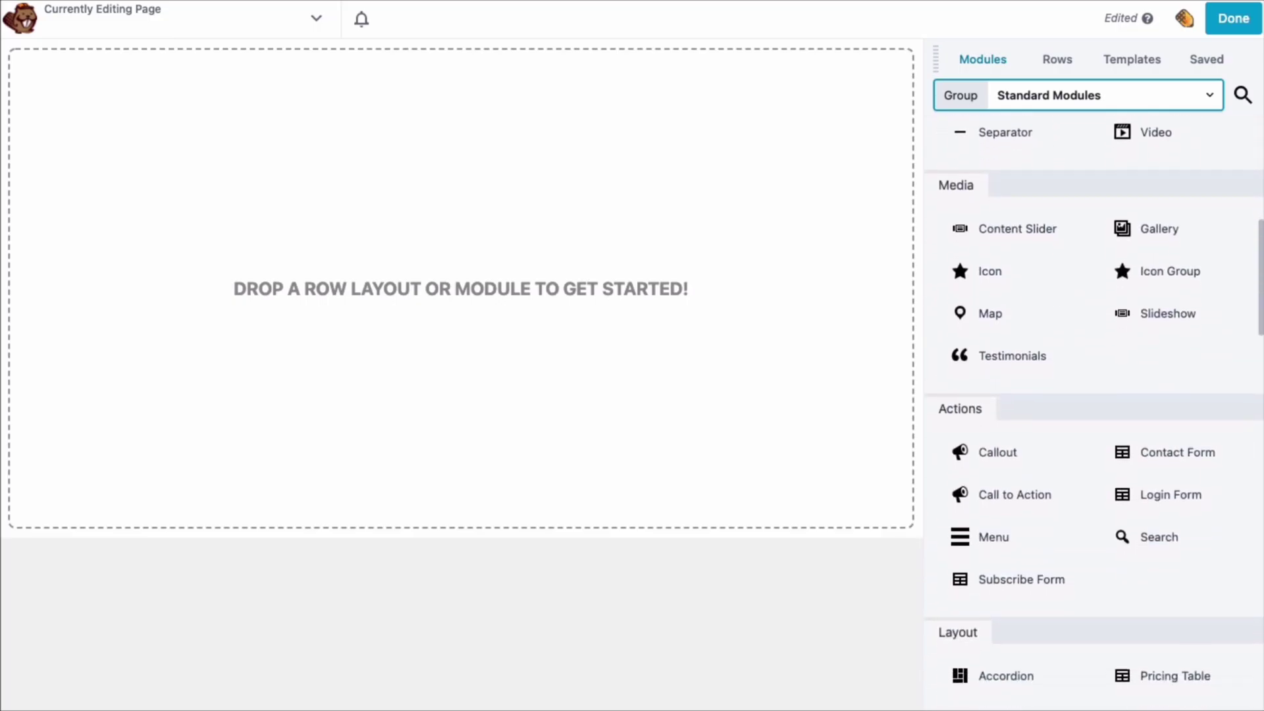
{"action": "scroll", "coordinate": [1093, 395], "scroll_direction": "down", "scroll_amount": 5}
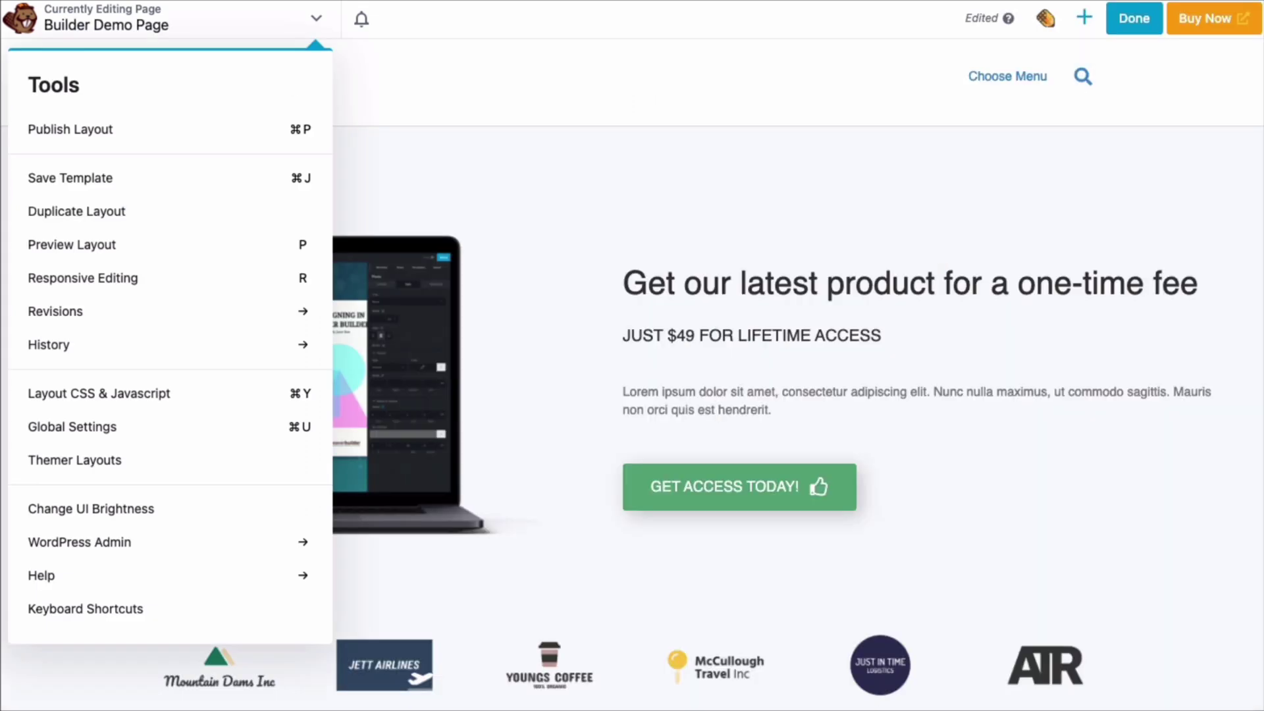
Save the demo page layout as template 'DEMO ROW' and publish the page
{"action": "key", "text": "super+j"}
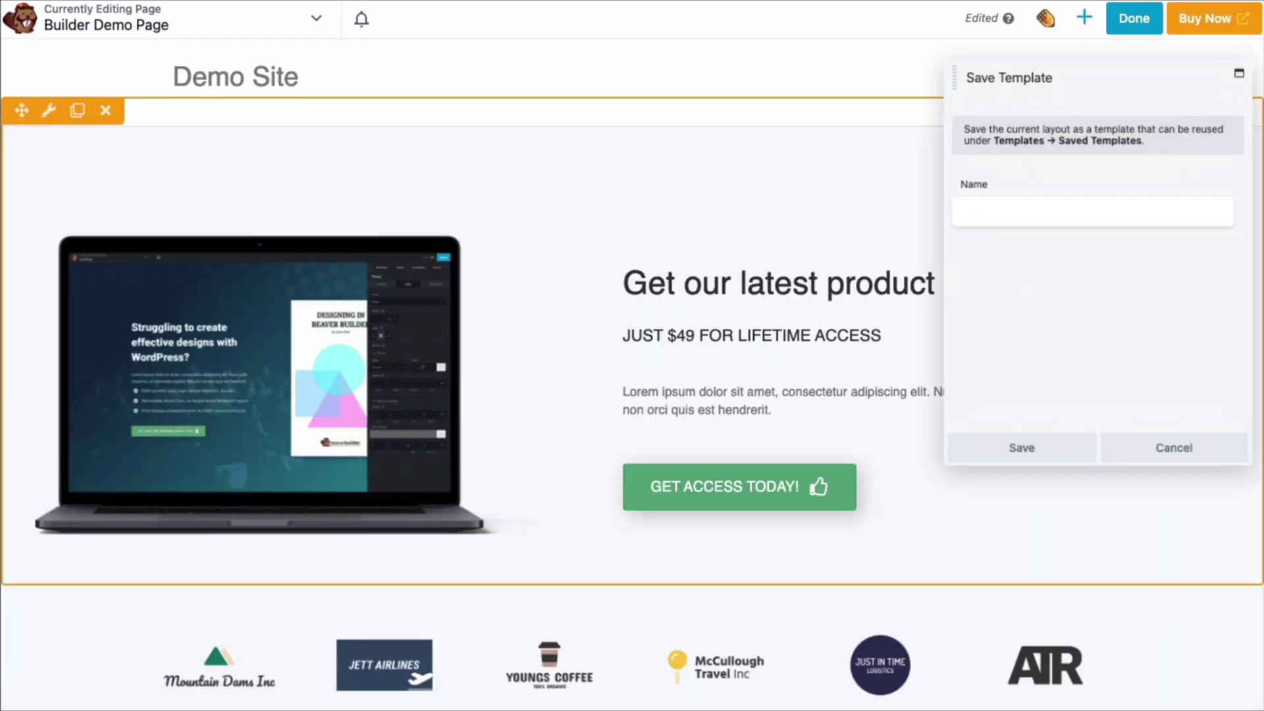
{"action": "type", "text": "DEMO ROW"}
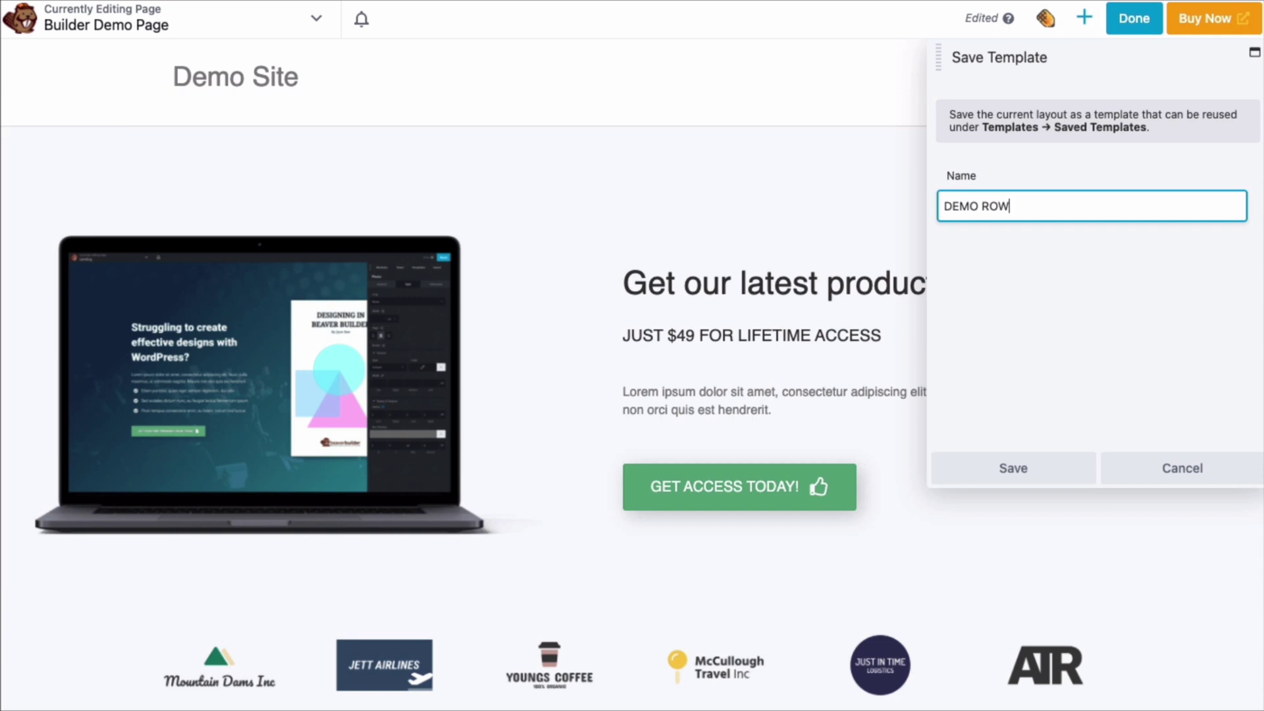
{"action": "key", "text": "Return"}
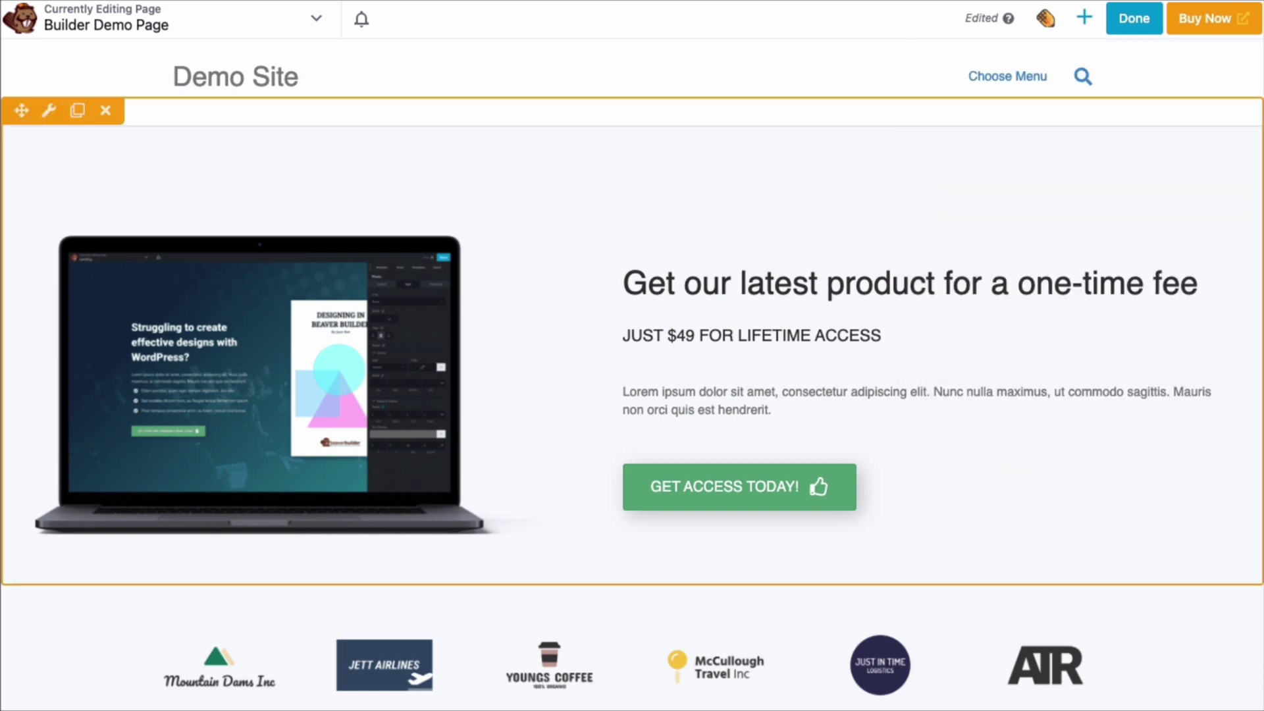
{"action": "left_click", "coordinate": [1134, 19]}
{"action": "left_click", "coordinate": [1153, 18]}
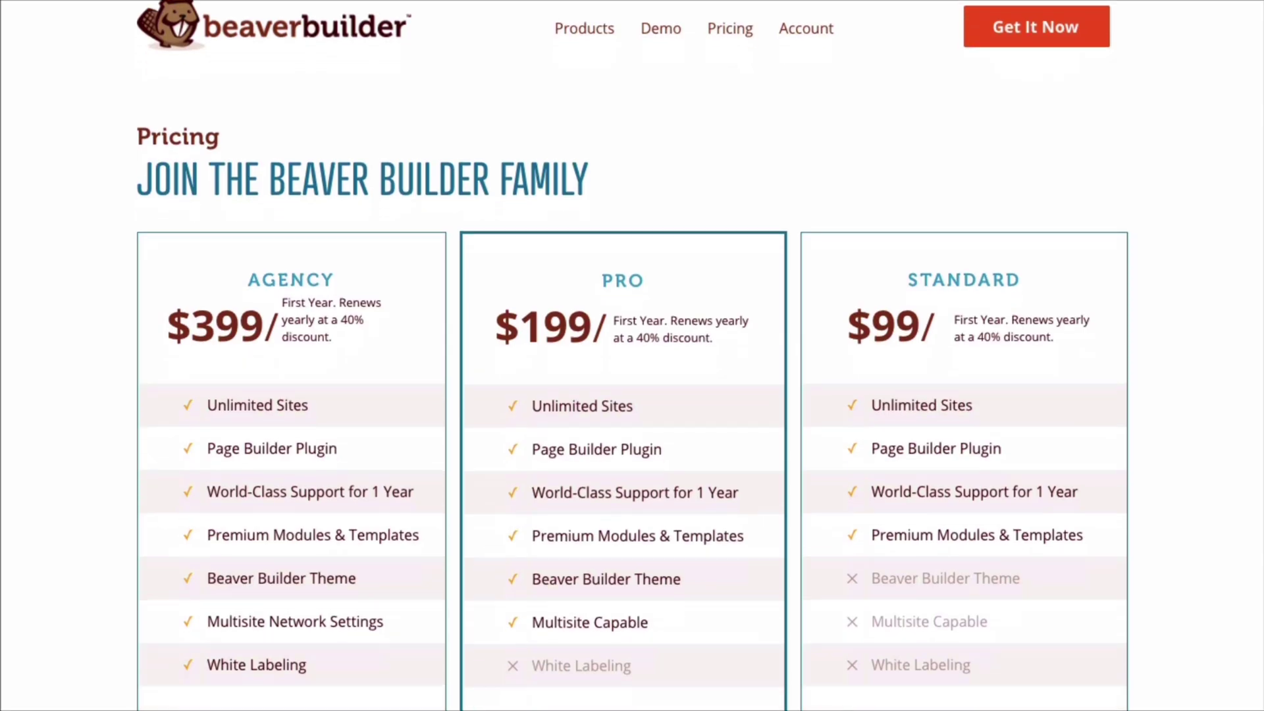
{"action": "scroll", "coordinate": [632, 356], "scroll_direction": "down", "scroll_amount": 3}
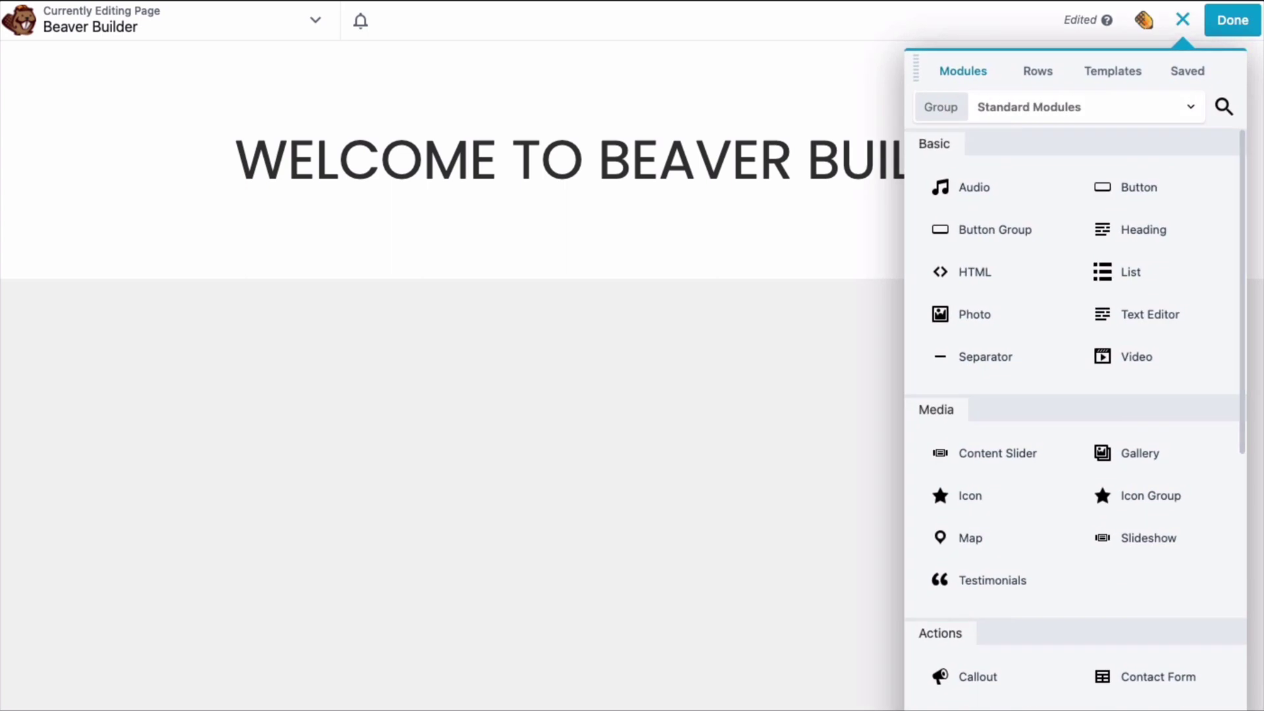
Scroll the Modules panel to WooCommerce and drop a WooCommerce module into the 'Welcome to Beaver Builder' heading row
{"action": "scroll", "coordinate": [1075, 419], "scroll_direction": "down", "scroll_amount": 5}
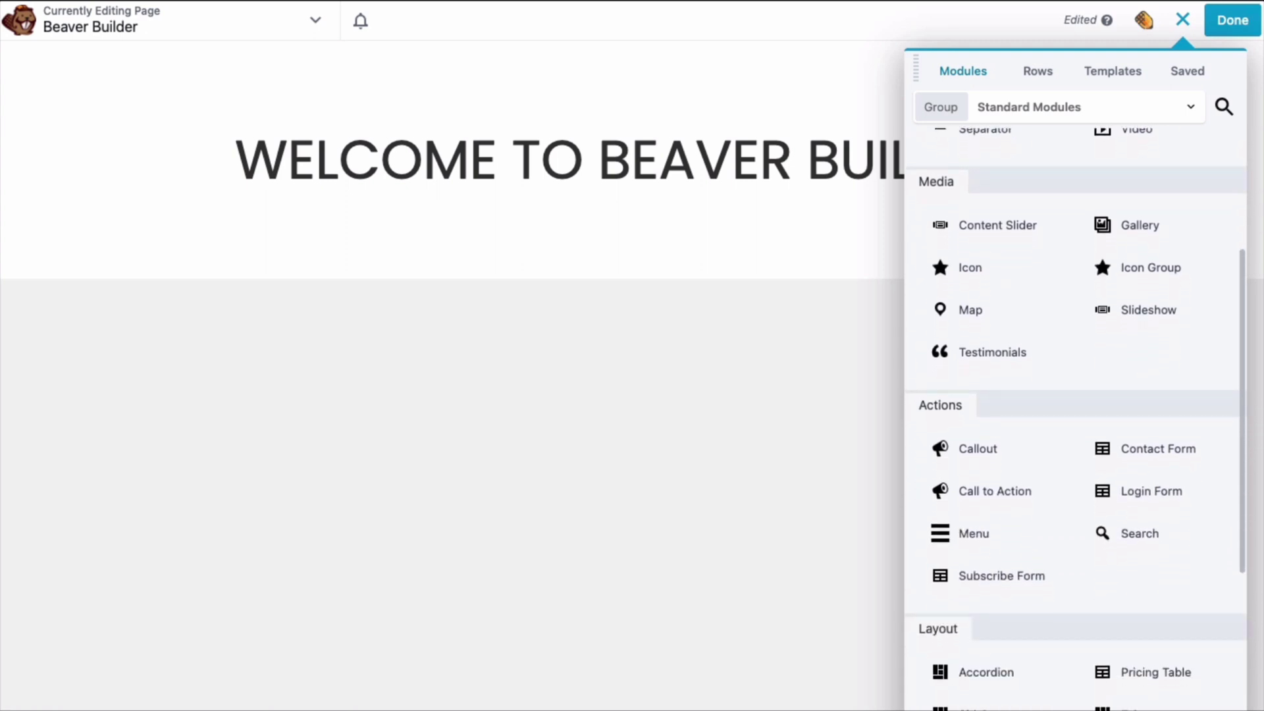
{"action": "scroll", "coordinate": [1075, 419], "scroll_direction": "down", "scroll_amount": 3}
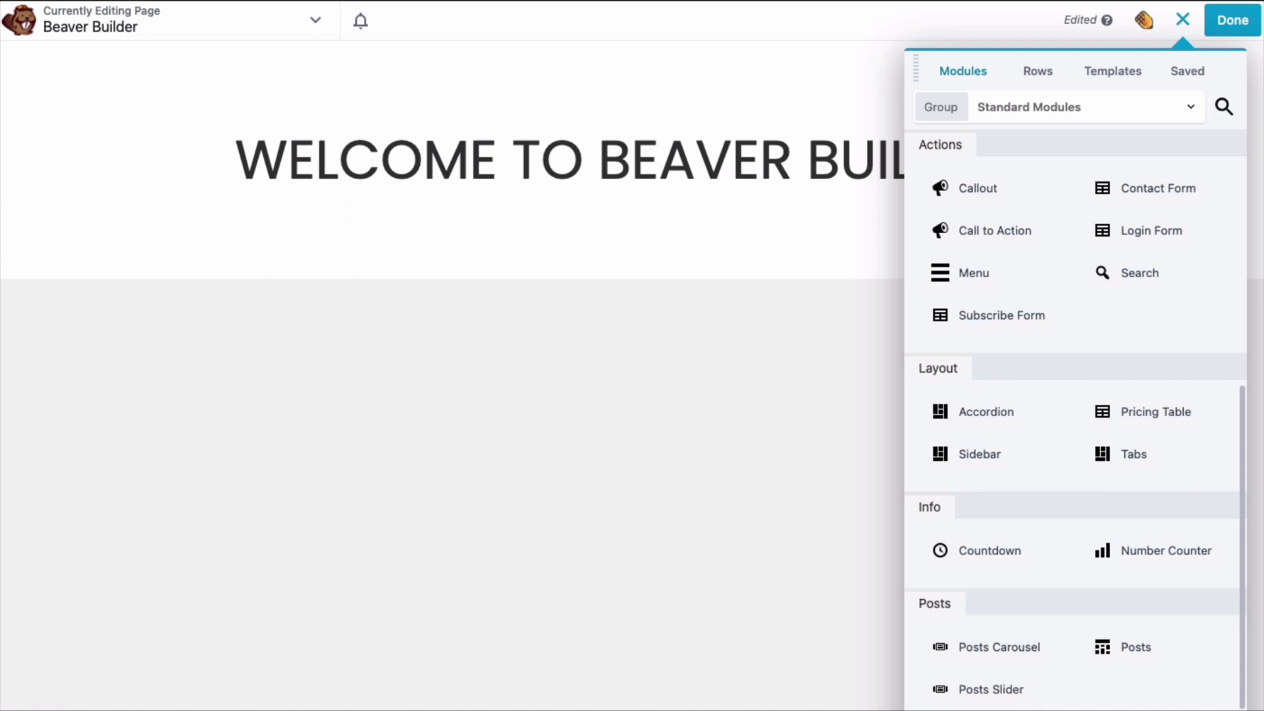
{"action": "scroll", "coordinate": [1076, 419], "scroll_direction": "down", "scroll_amount": 2}
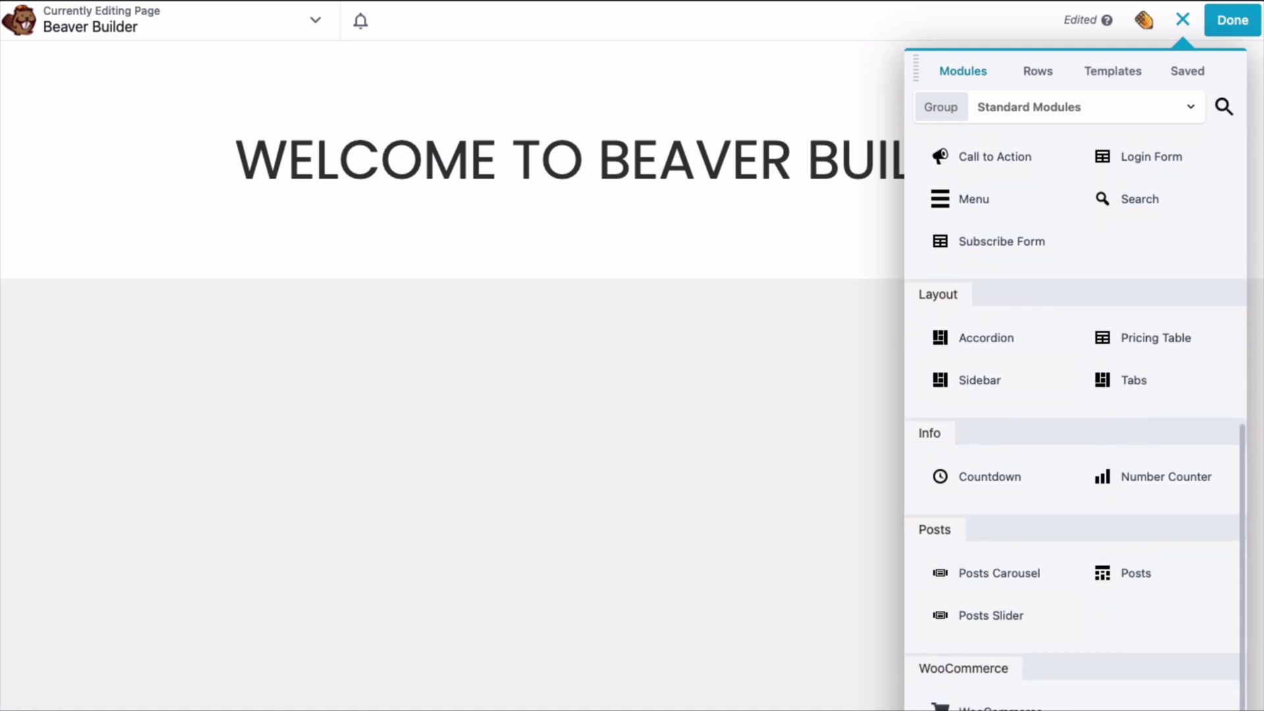
{"action": "left_click_drag", "start_coordinate": [975, 706], "coordinate": [698, 309]}
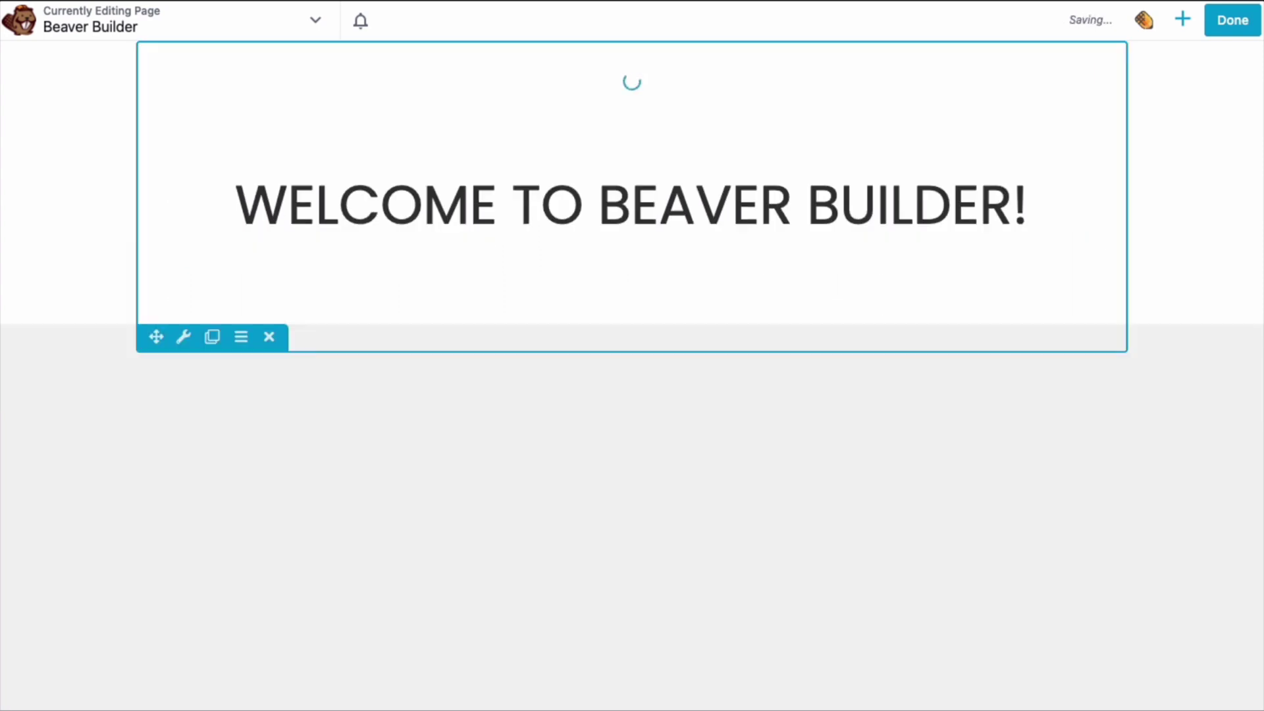
Browse the WooCommerce layout options: Add to Cart, Order Tracking and My Account
{"action": "key", "text": "space"}
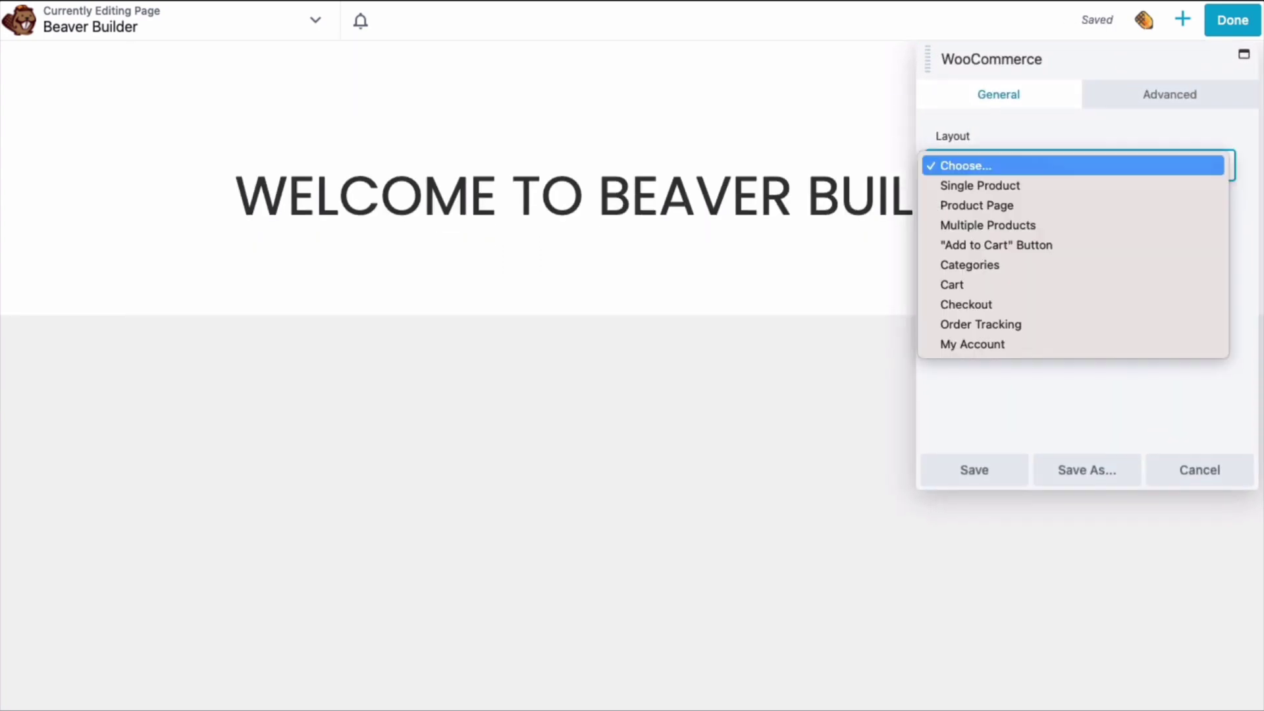
{"action": "key", "text": "Down"}
{"action": "key", "text": "Down"}
{"action": "key", "text": "Down"}
{"action": "key", "text": "Down"}
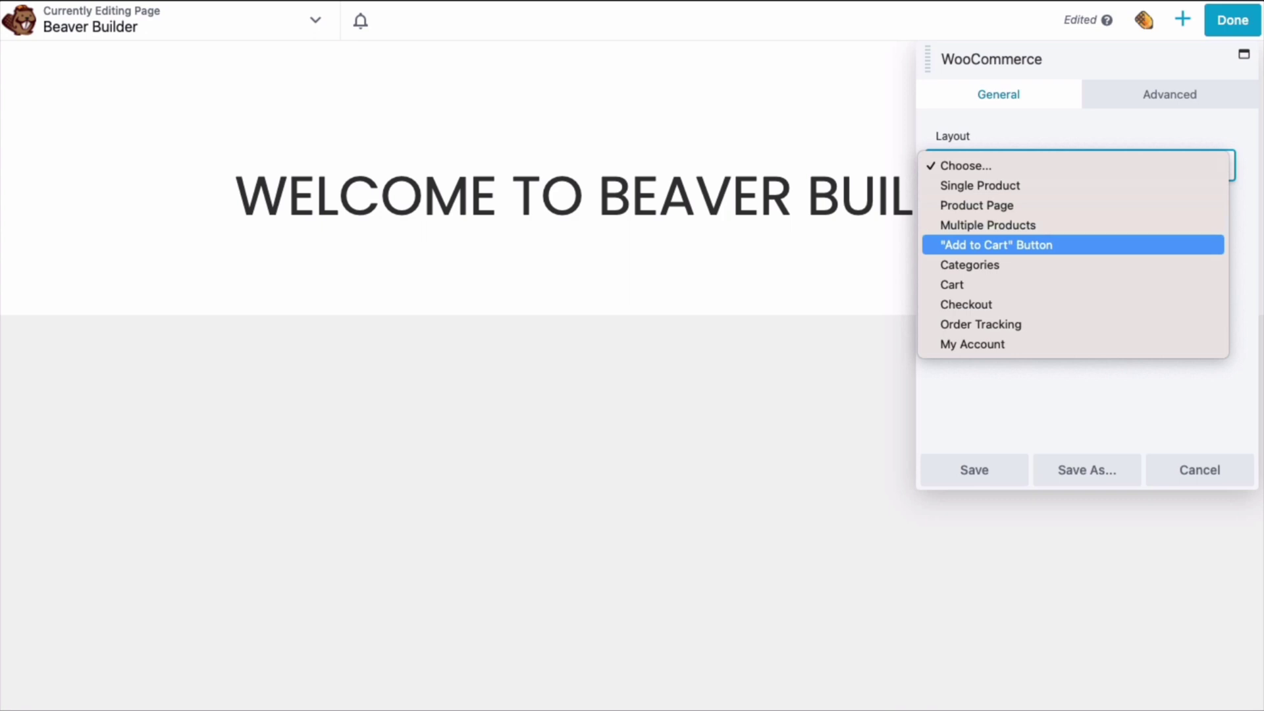
{"action": "key", "text": "Down"}
{"action": "key", "text": "Down"}
{"action": "key", "text": "Down"}
{"action": "key", "text": "Down"}
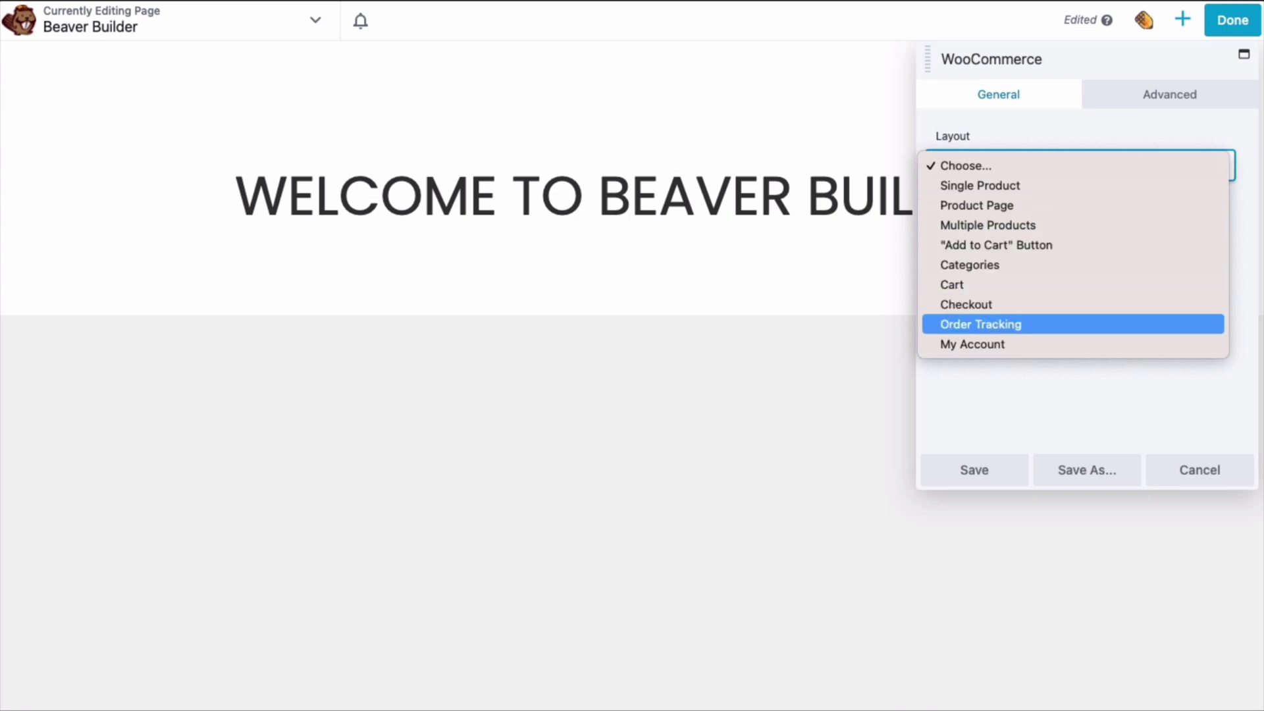
{"action": "key", "text": "Down"}
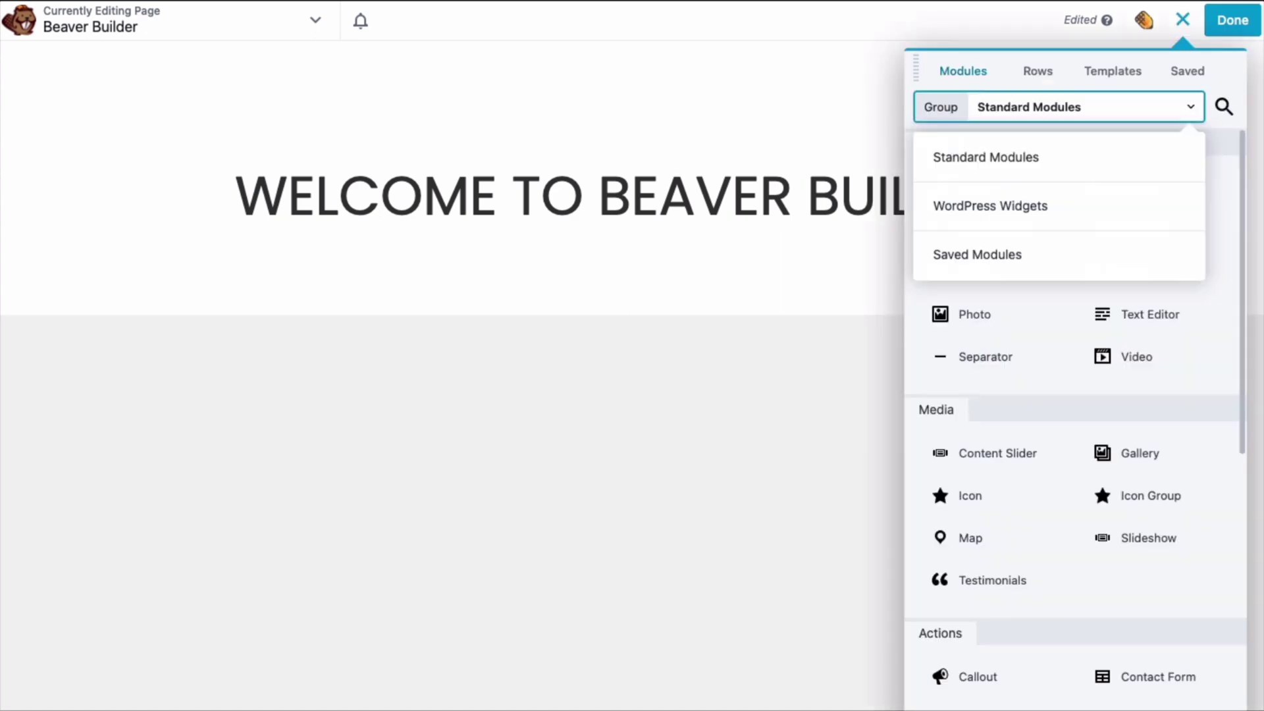
Show the WordPress Widgets modules and type the new heading 'CREATE WORDPRESS SITES IN MINUTES NOT MONTHS'
{"action": "key", "text": "Down"}
{"action": "key", "text": "Down"}
{"action": "key", "text": "Return"}
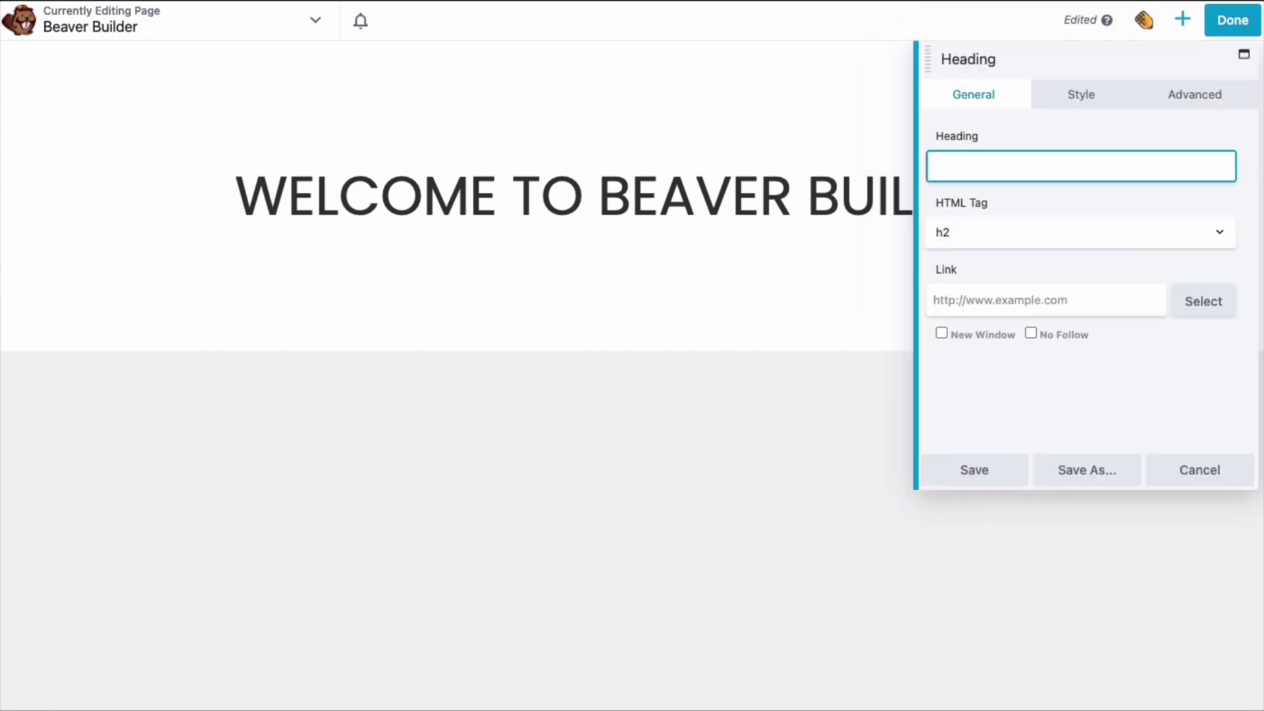
{"action": "type", "text": "CREATE WORDPRES"}
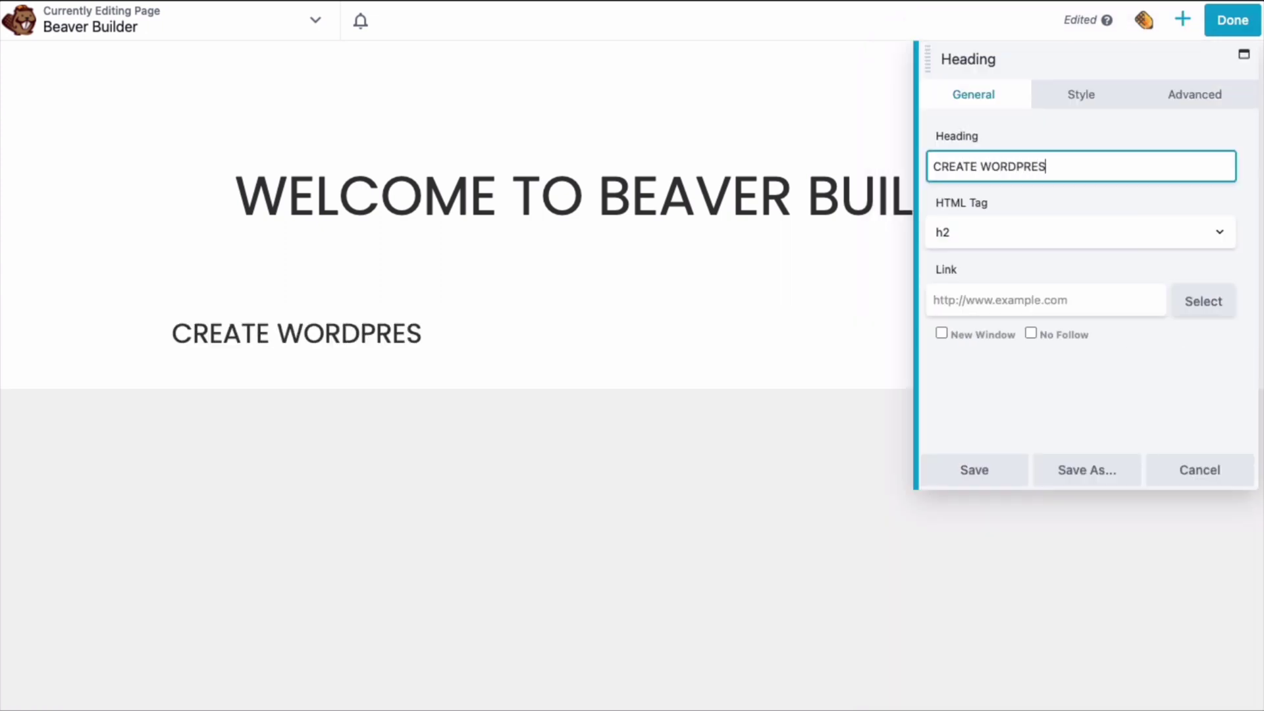
{"action": "type", "text": "S SITES IN MINUTES NOT MONTHS"}
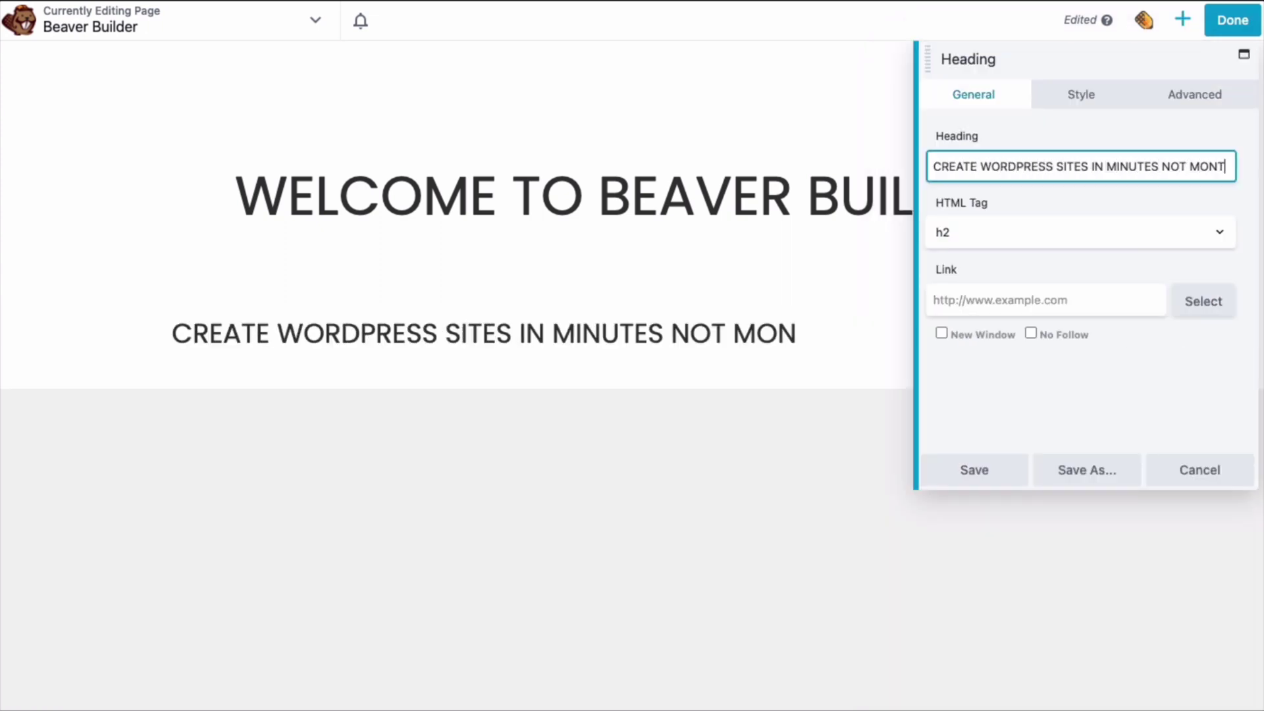
Center-align the subheading in its Style settings
{"action": "left_click", "coordinate": [1081, 95]}
{"action": "left_click", "coordinate": [966, 233]}
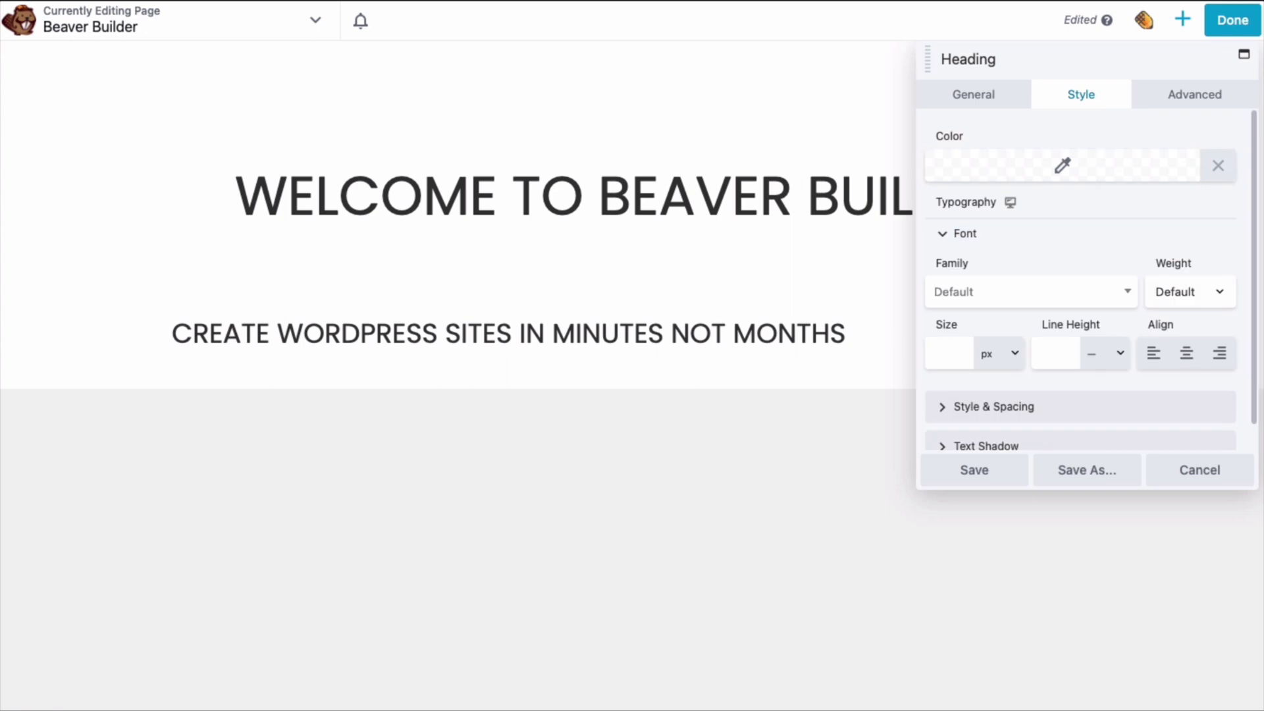
{"action": "left_click", "coordinate": [1186, 353]}
Give the subheading a Slide Left entrance animation and review the Breakpoint visibility options
{"action": "left_click", "coordinate": [1196, 95]}
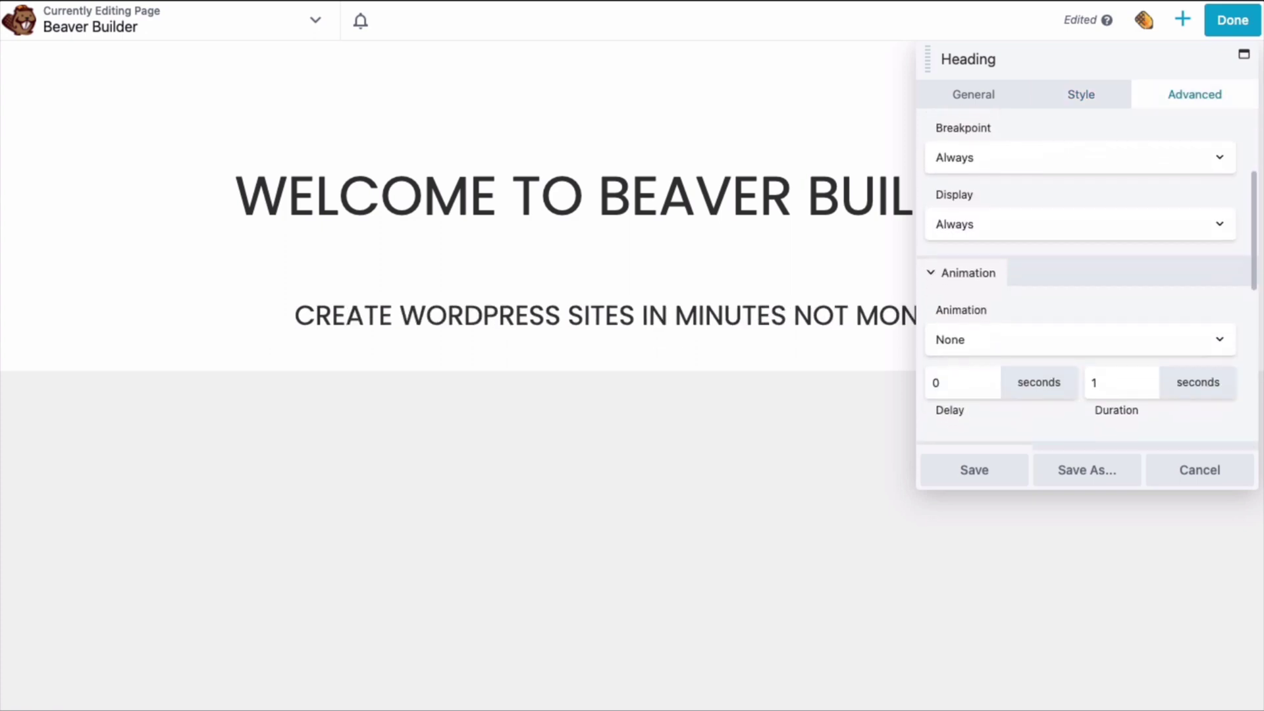
{"action": "left_click", "coordinate": [1073, 337]}
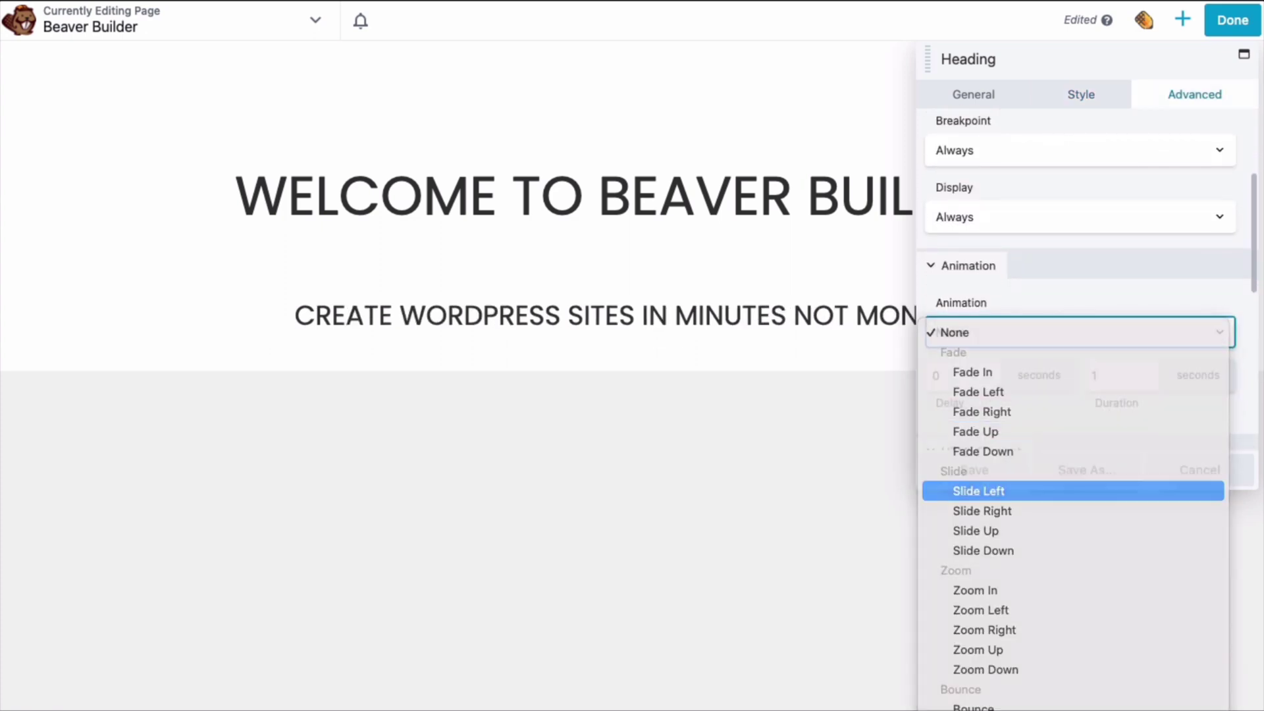
{"action": "key", "text": "Return"}
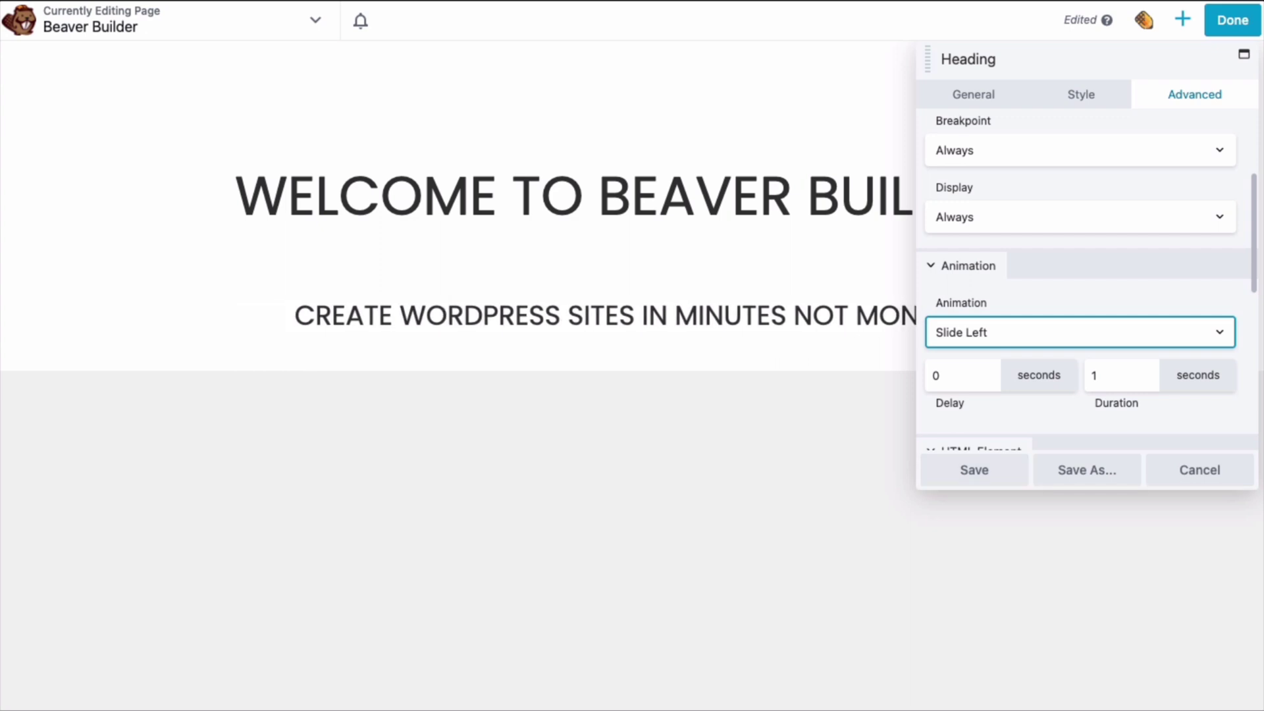
{"action": "scroll", "coordinate": [1086, 263], "scroll_direction": "up", "scroll_amount": 3}
{"action": "left_click", "coordinate": [1080, 250]}
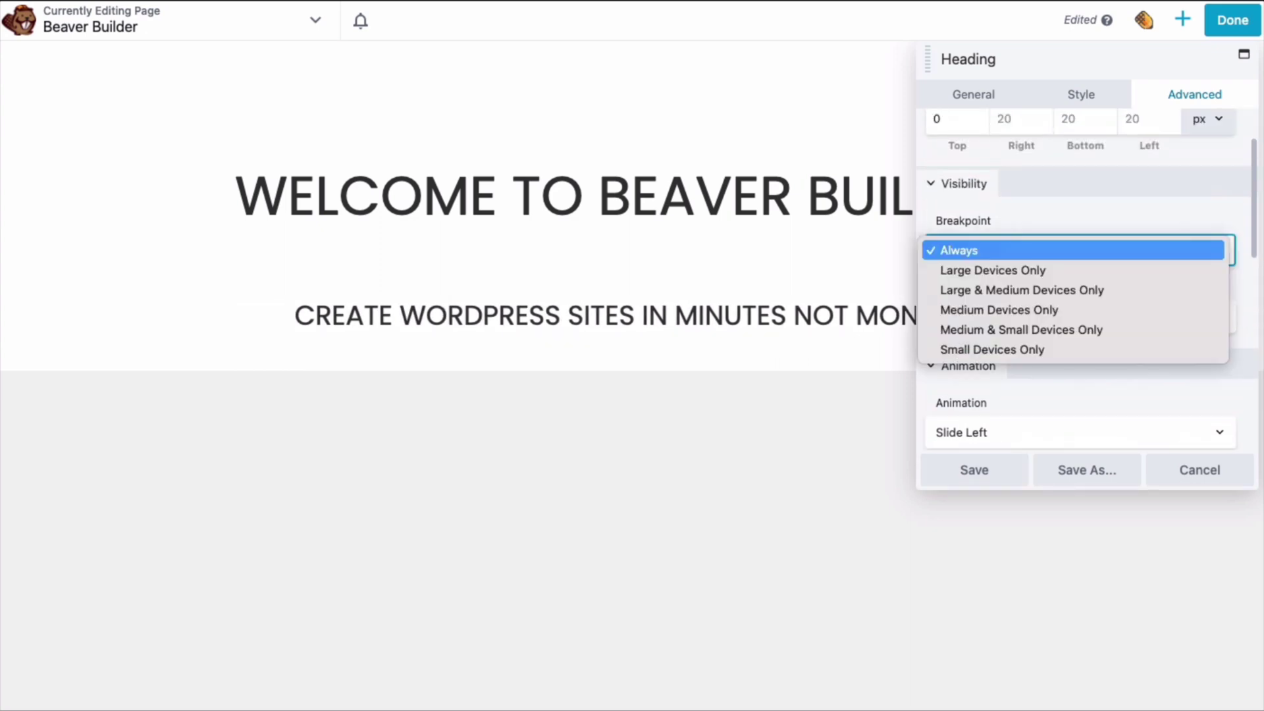
{"action": "key", "text": "Down"}
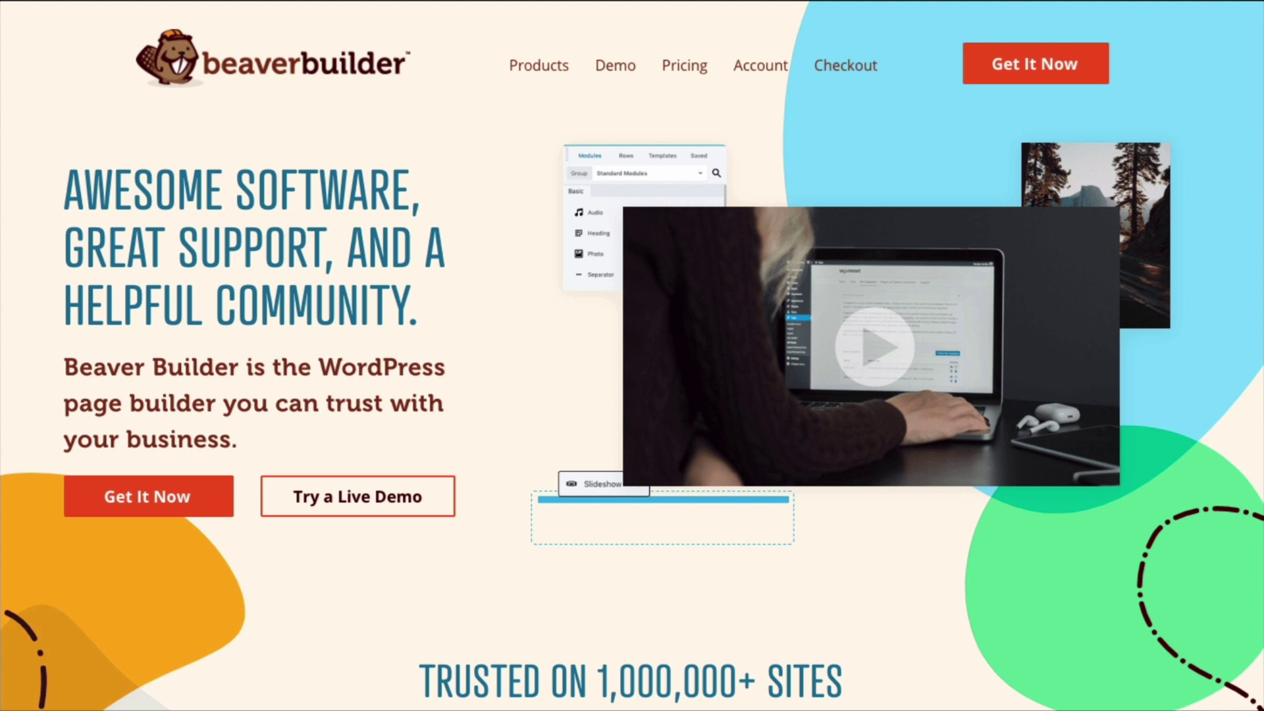
Launch the Page Builder Demo from the site's Demo menu
{"action": "left_click", "coordinate": [607, 65]}
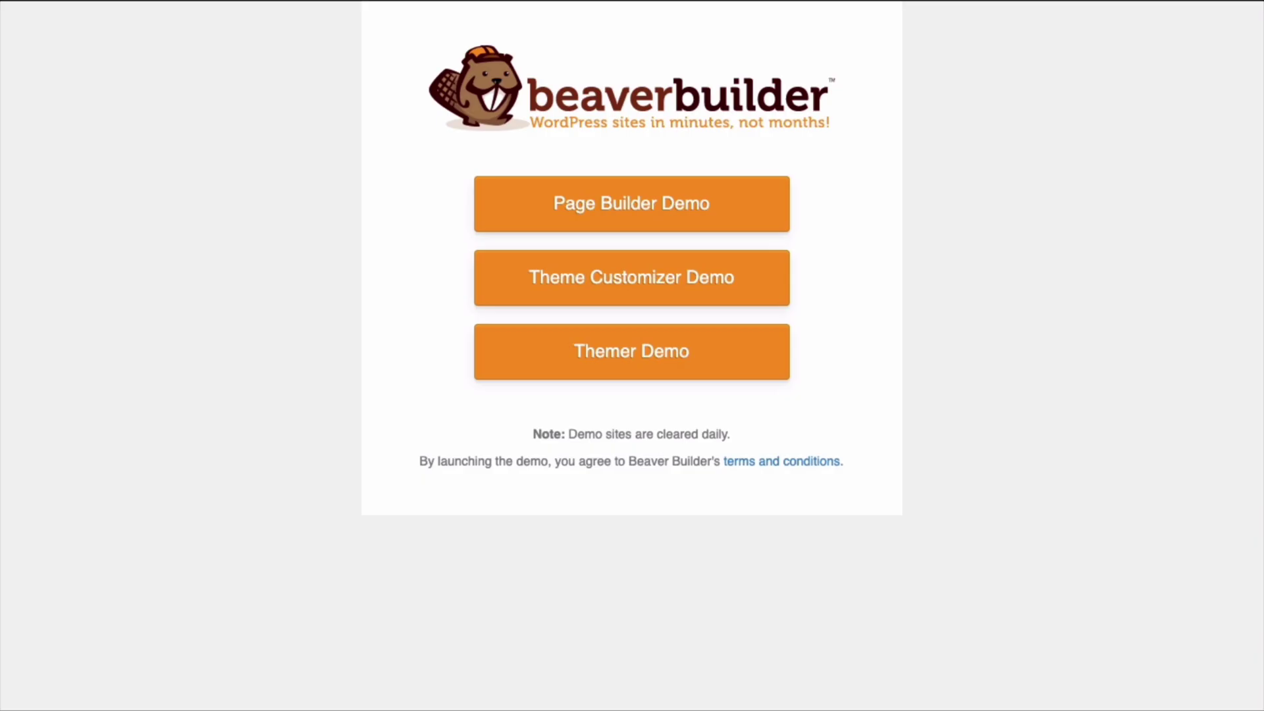
{"action": "left_click", "coordinate": [648, 206]}
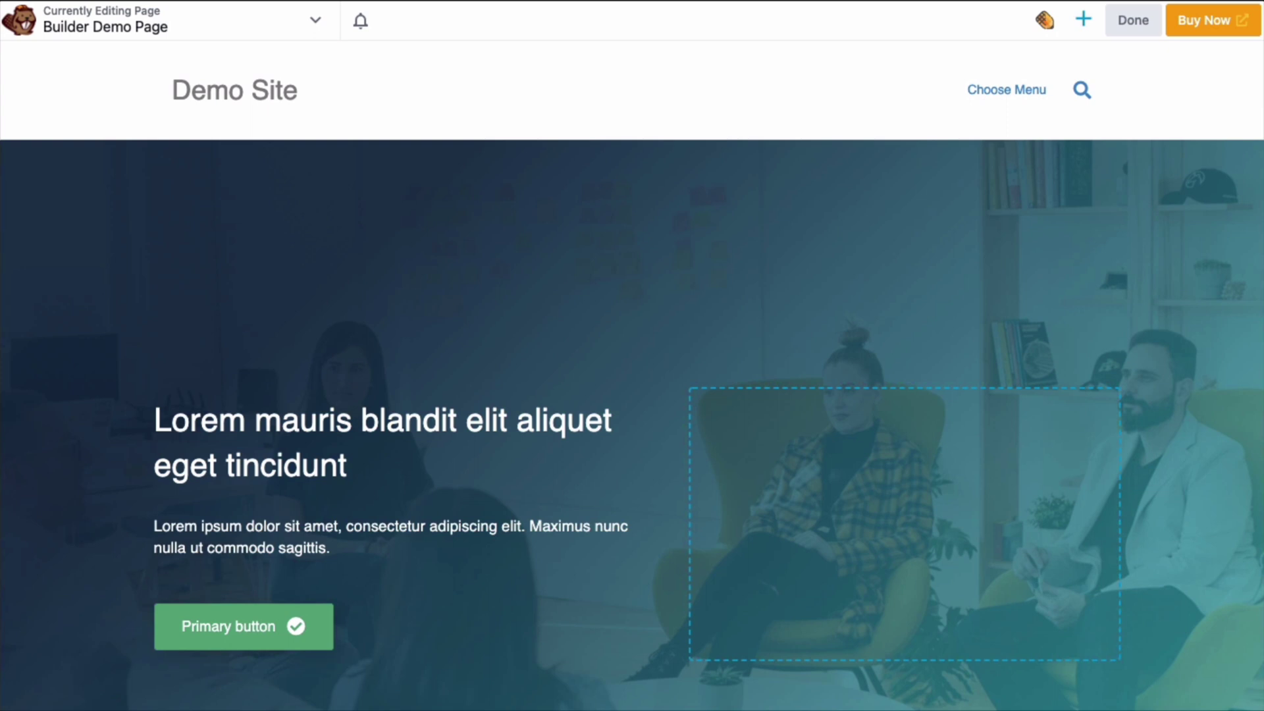
Preview the demo page at tablet and phone widths, return to desktop, then show the Landing Pages templates
{"action": "key", "text": "r"}
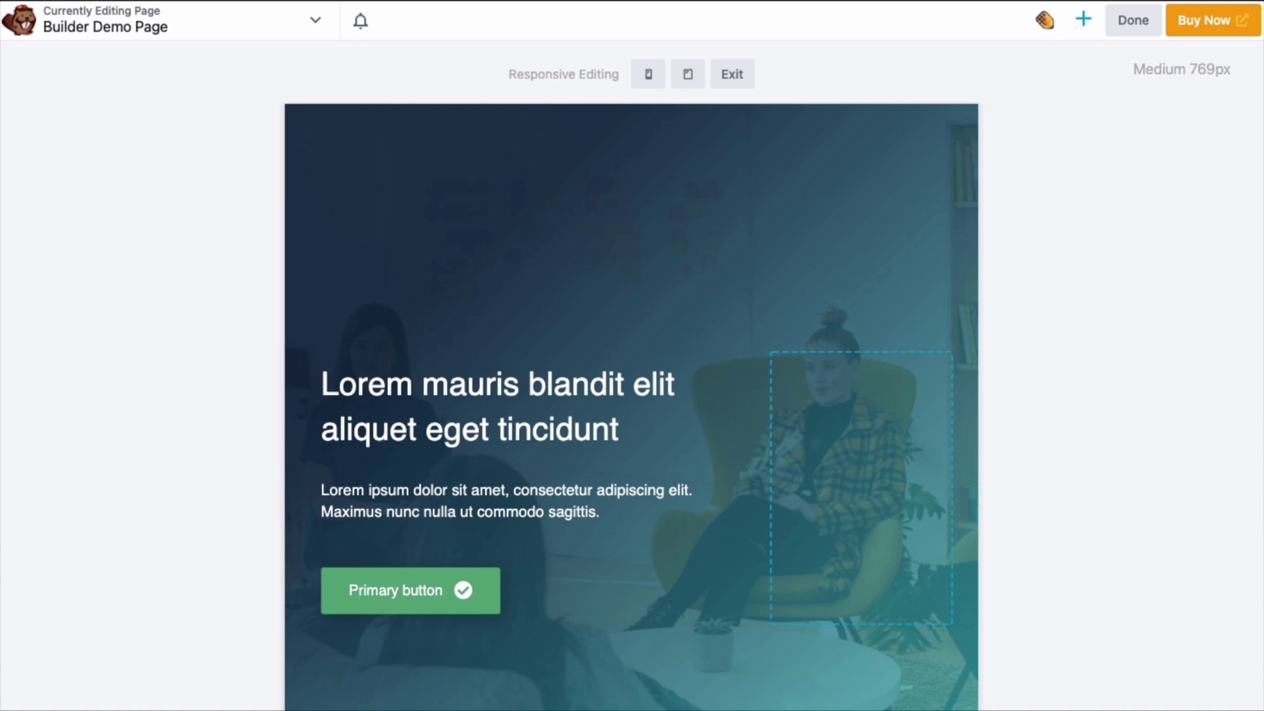
{"action": "key", "text": "r"}
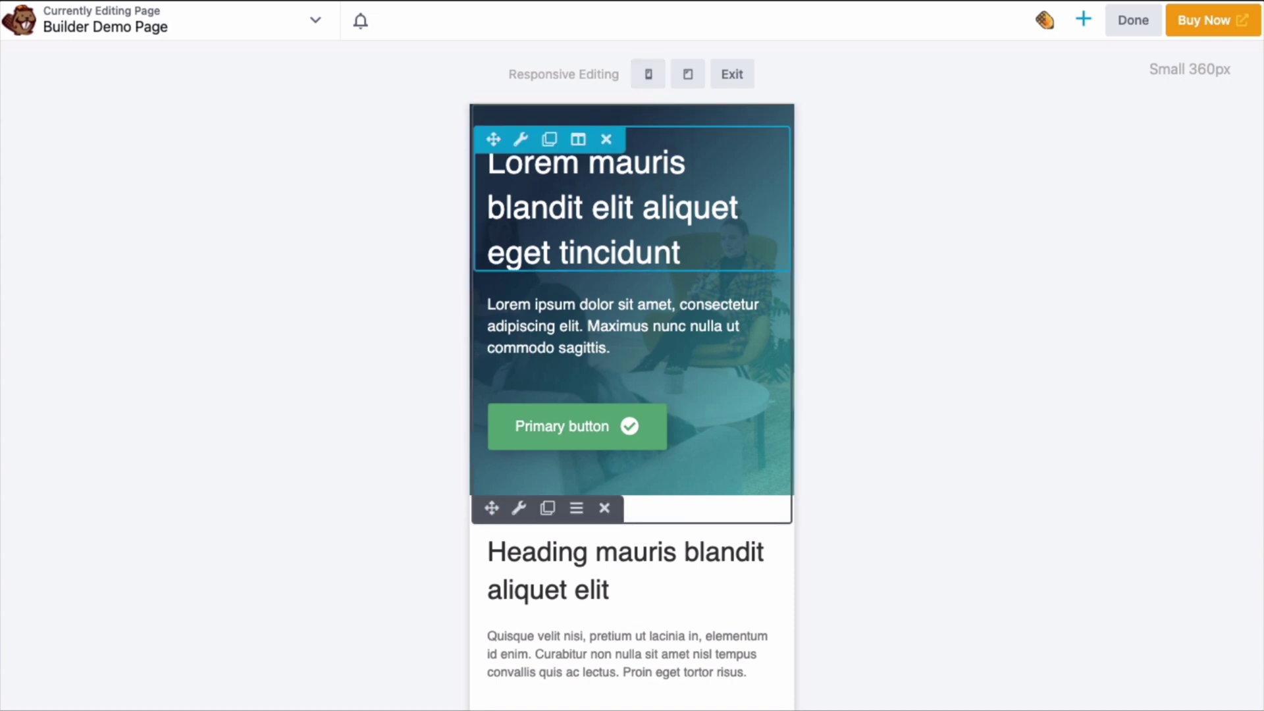
{"action": "key", "text": "r"}
{"action": "key", "text": "l"}
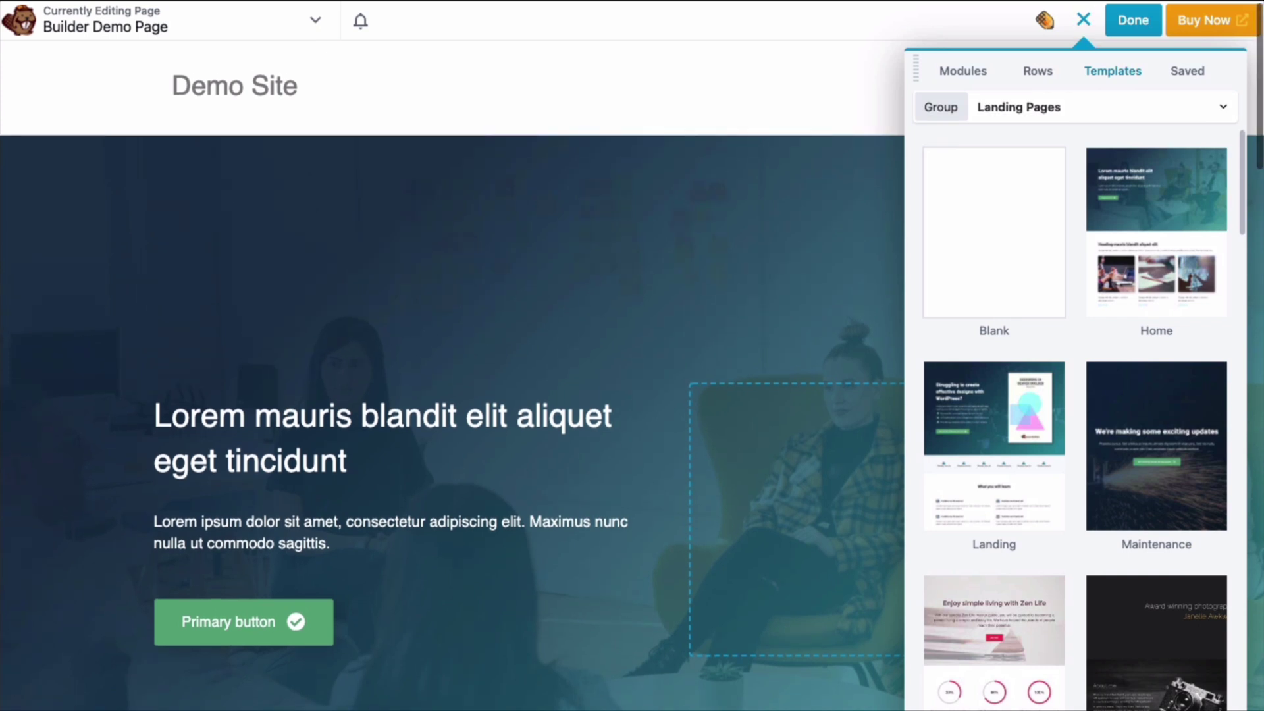
Switch the Templates group dropdown to Content Pages
{"action": "key", "text": "Tab"}
{"action": "key", "text": "space"}
{"action": "key", "text": "Down"}
{"action": "key", "text": "Return"}
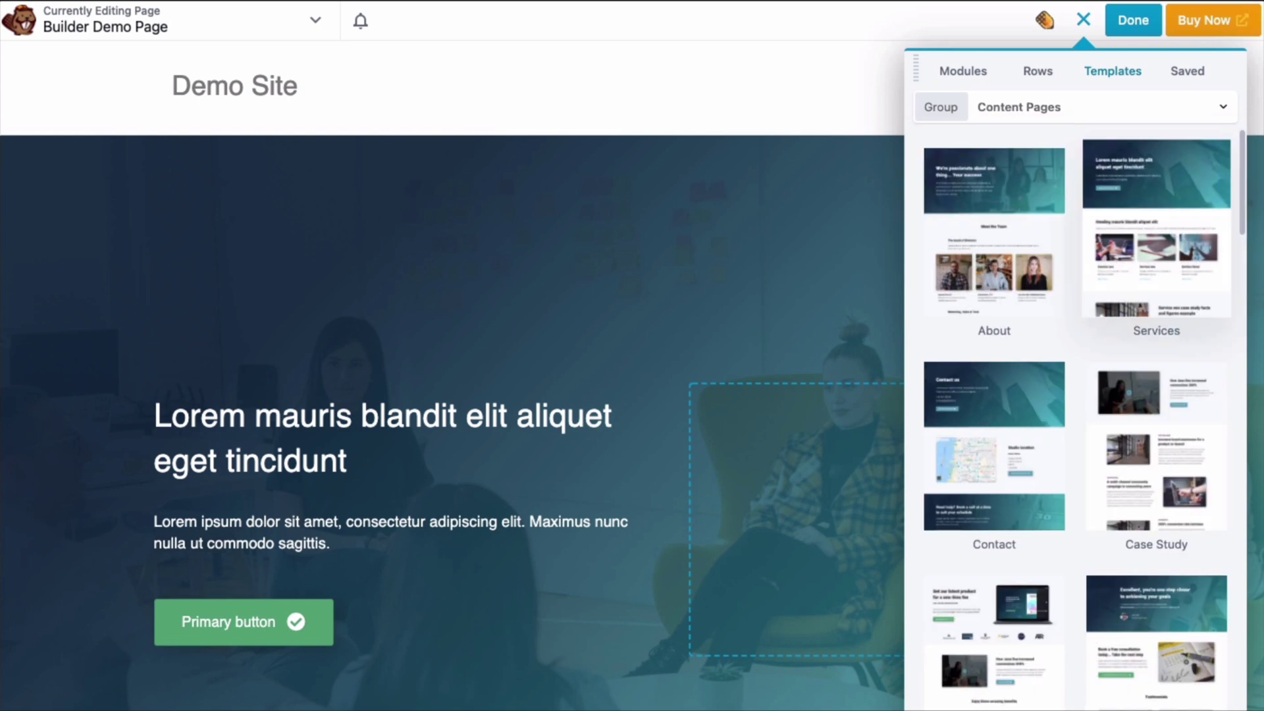
Scroll through the Content Pages template thumbnails down to the row layouts
{"action": "scroll", "coordinate": [1078, 419], "scroll_direction": "down", "scroll_amount": 10}
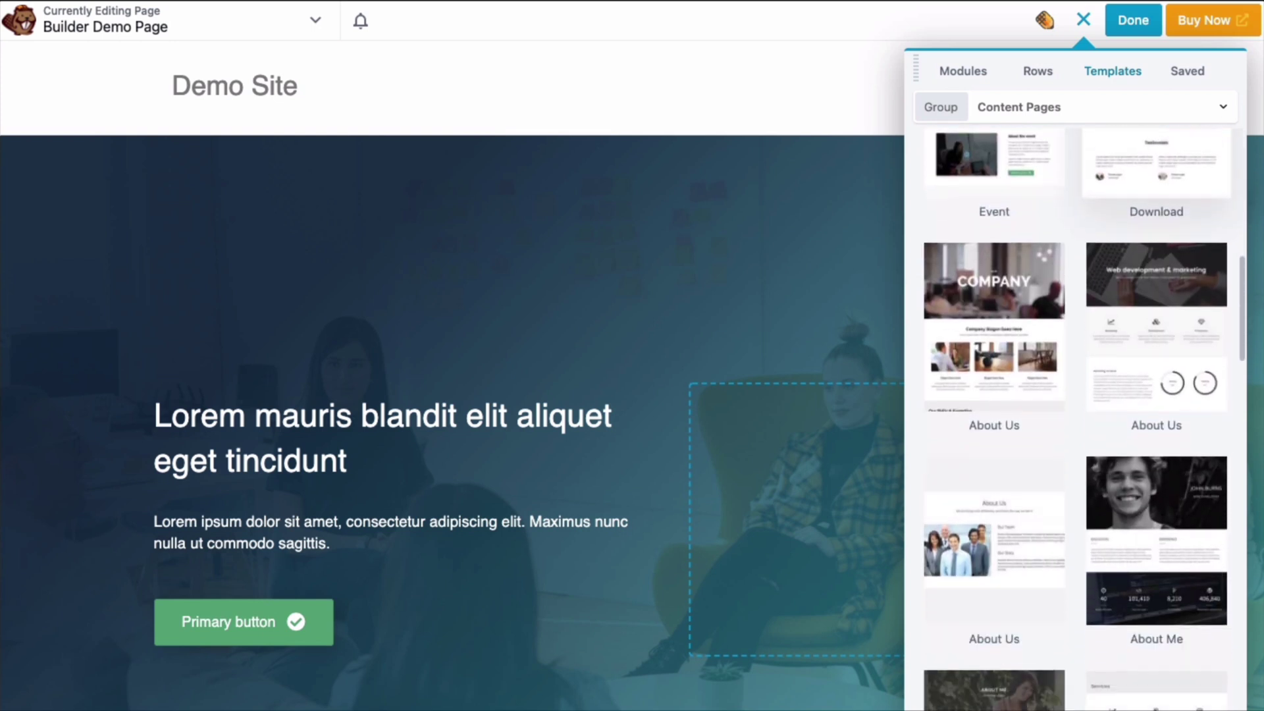
{"action": "scroll", "coordinate": [1078, 419], "scroll_direction": "down", "scroll_amount": 8}
{"action": "scroll", "coordinate": [1078, 419], "scroll_direction": "down", "scroll_amount": 8}
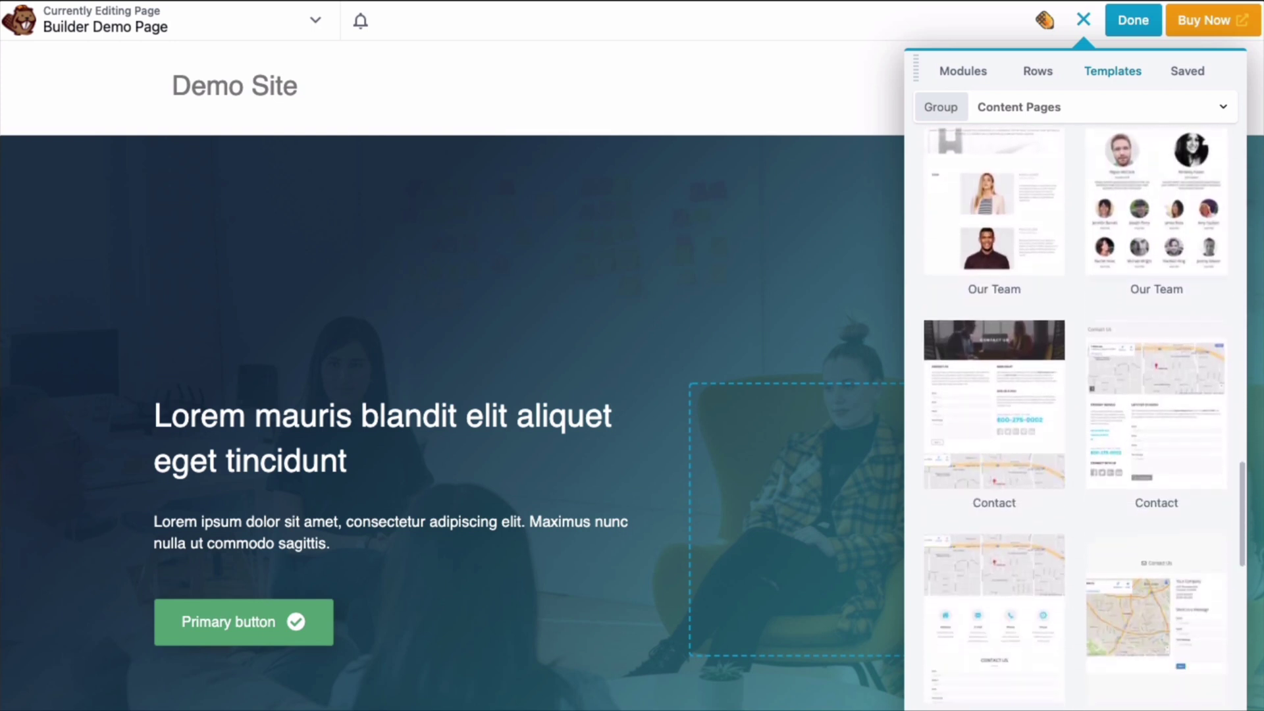
{"action": "scroll", "coordinate": [1078, 419], "scroll_direction": "down", "scroll_amount": 7}
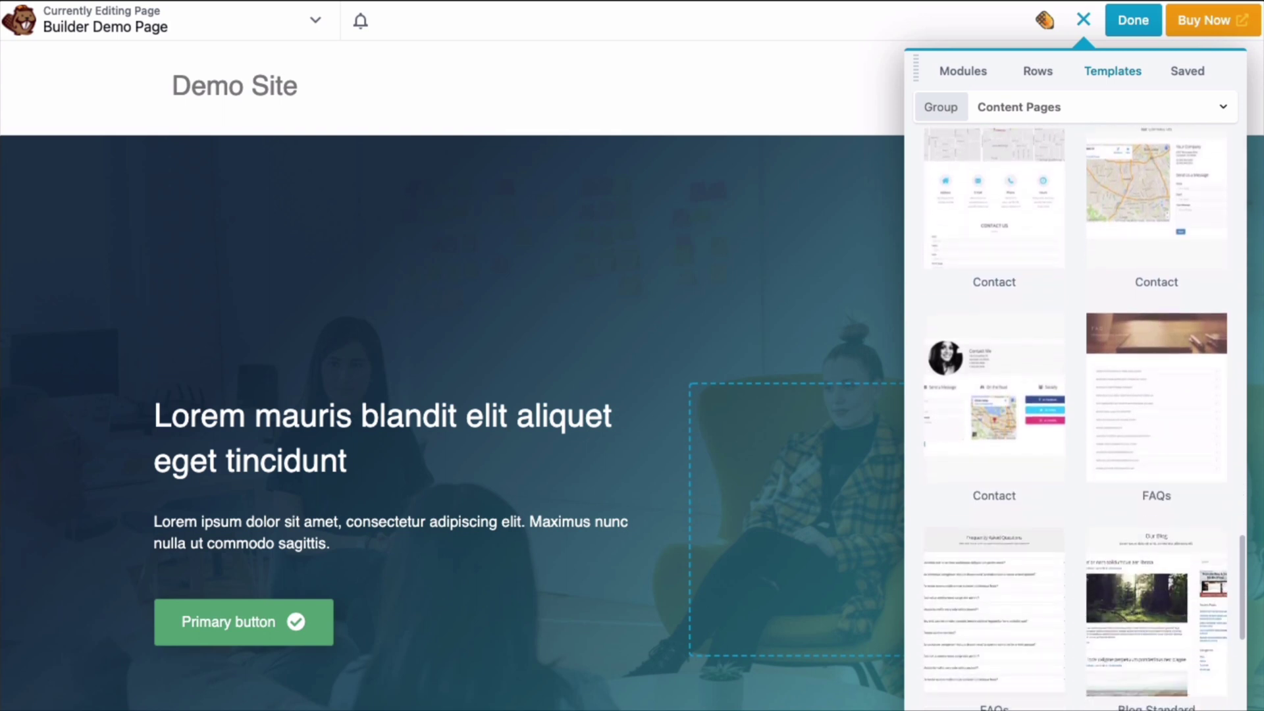
{"action": "scroll", "coordinate": [1078, 419], "scroll_direction": "down", "scroll_amount": 6}
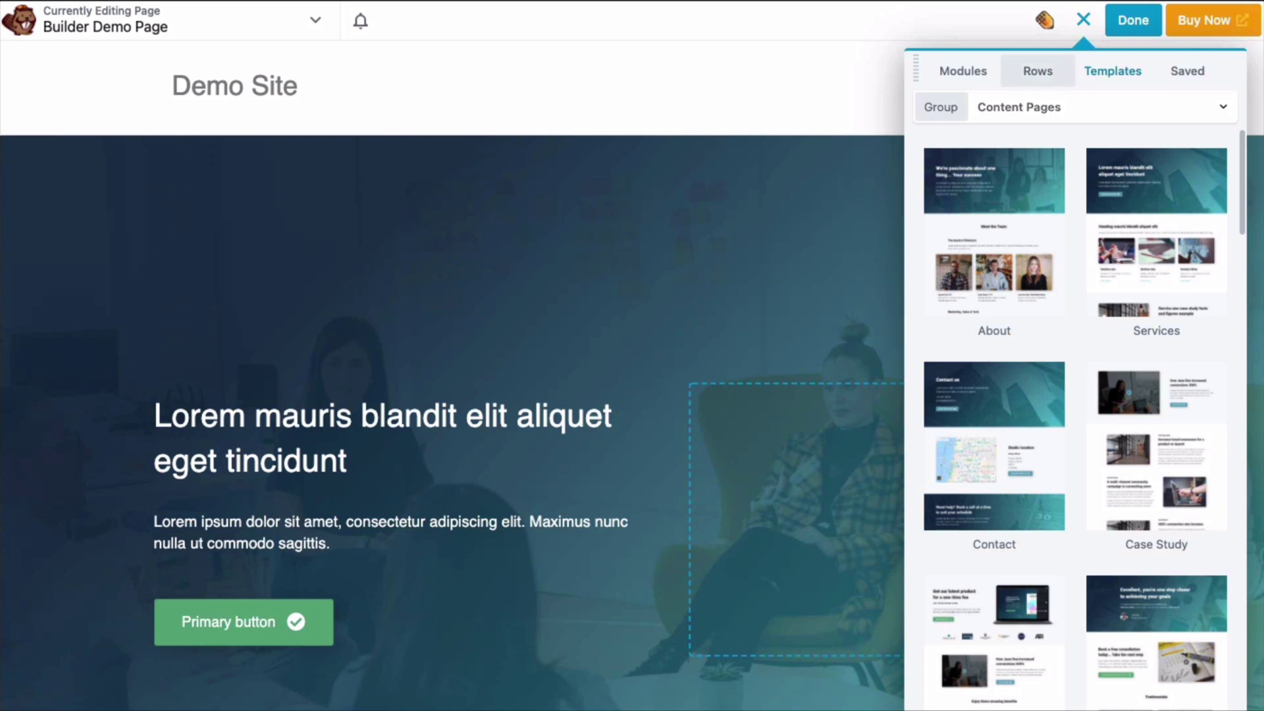
{"action": "left_click", "coordinate": [1037, 71]}
Show the Prebuilt Rows > Content row layouts, then reopen the row Group list
{"action": "left_click", "coordinate": [1093, 106]}
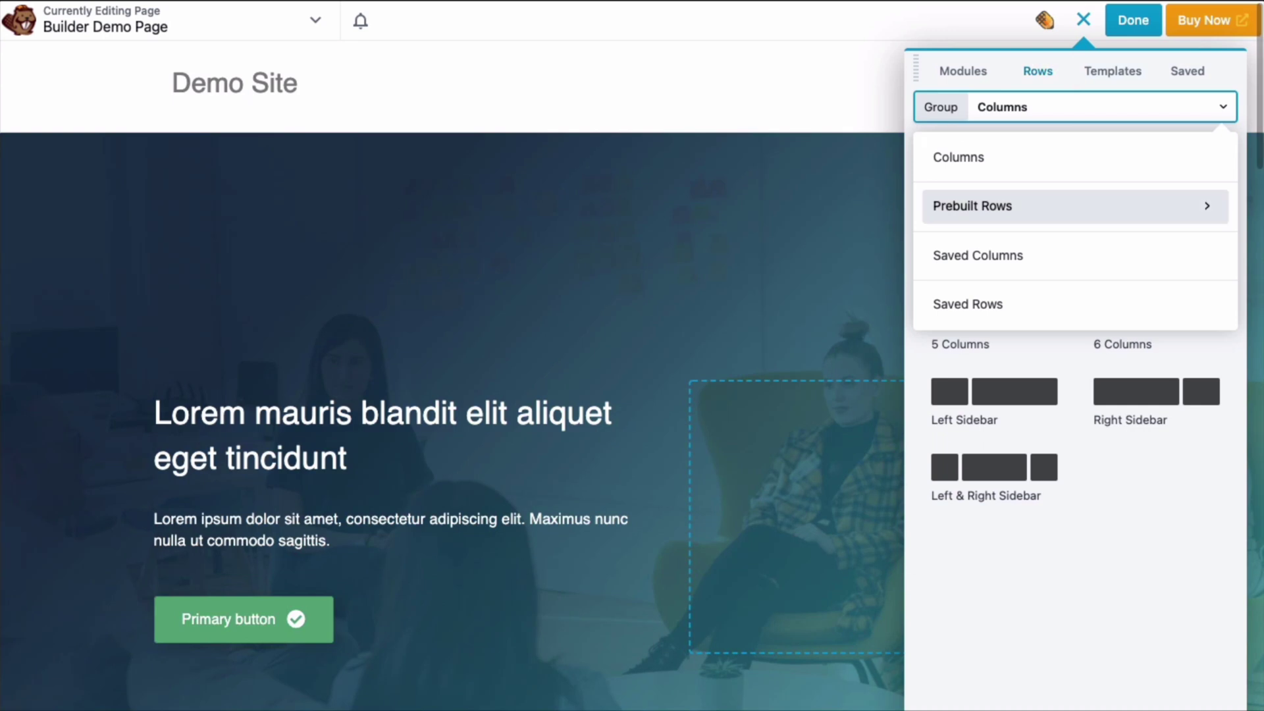
{"action": "left_click", "coordinate": [972, 206]}
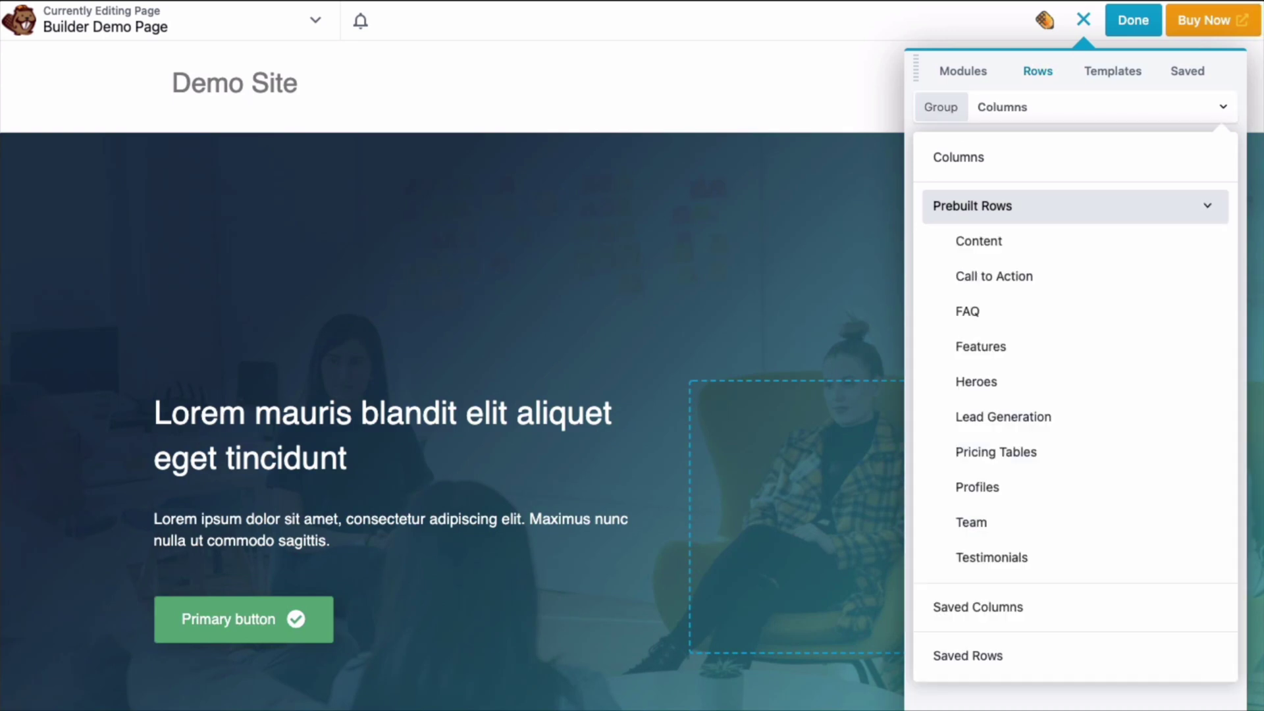
{"action": "left_click", "coordinate": [979, 241]}
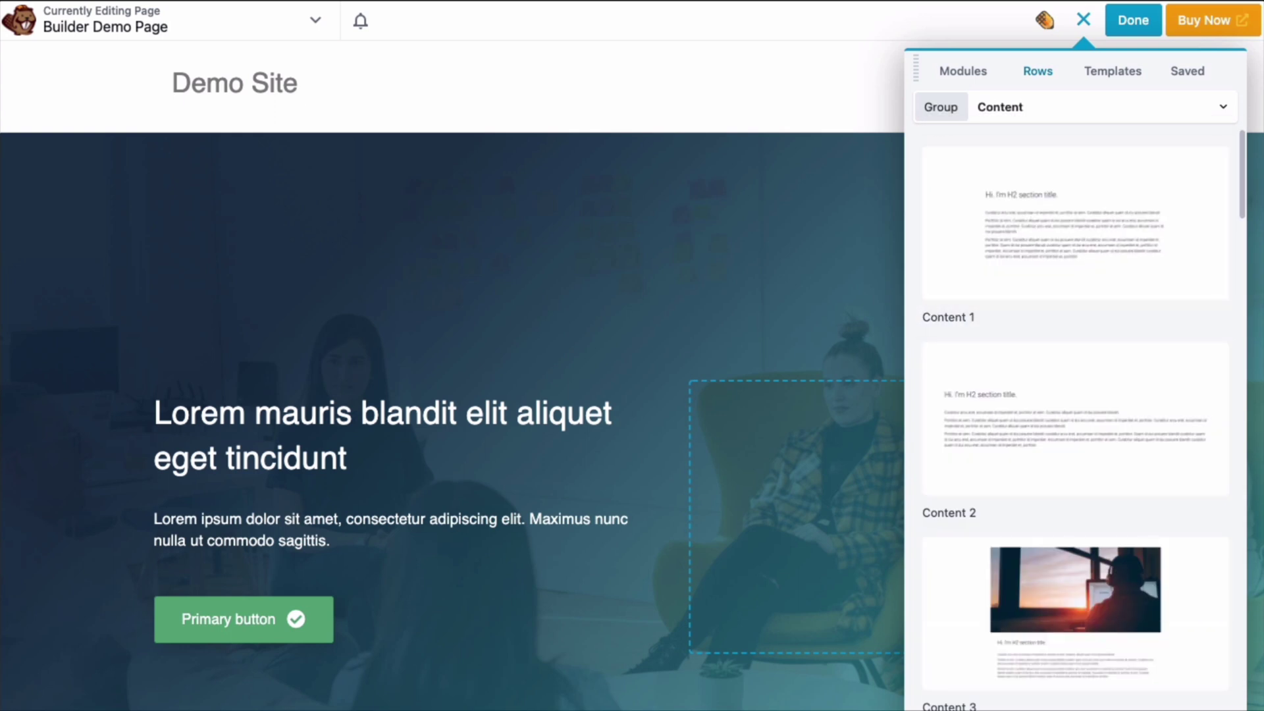
{"action": "left_click", "coordinate": [1093, 106]}
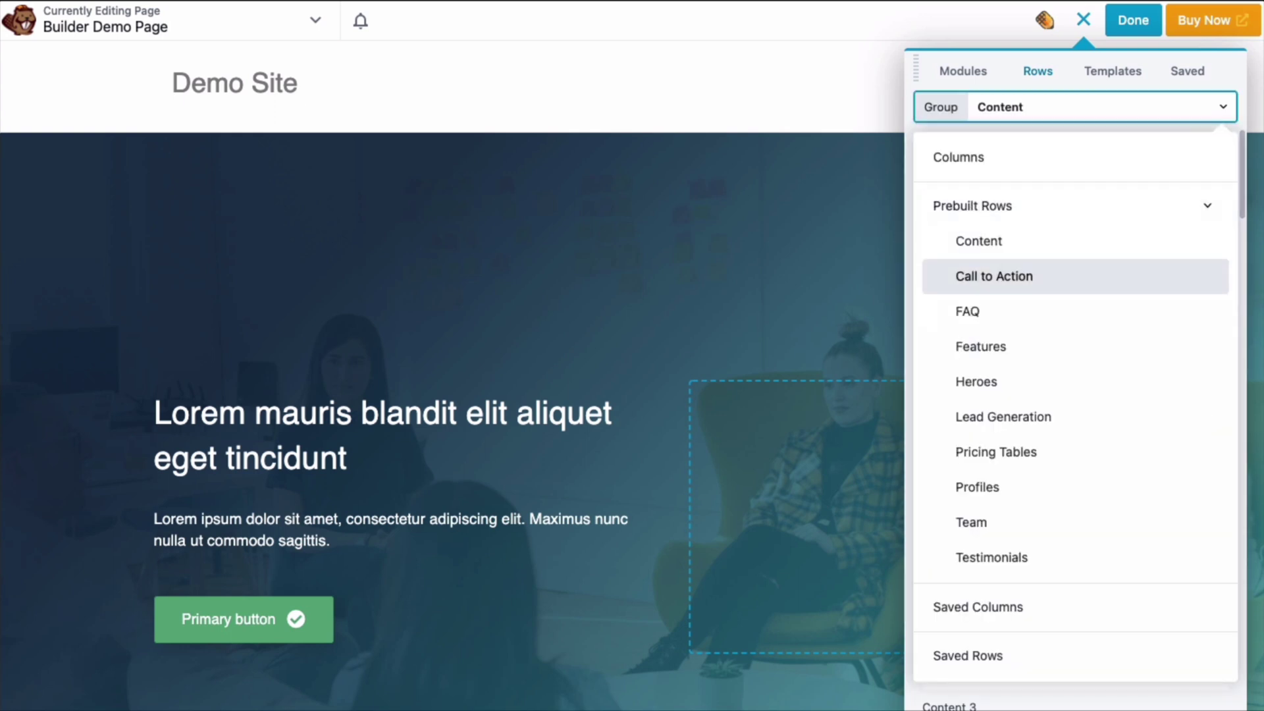
{"action": "scroll", "coordinate": [452, 395], "scroll_direction": "down", "scroll_amount": 1}
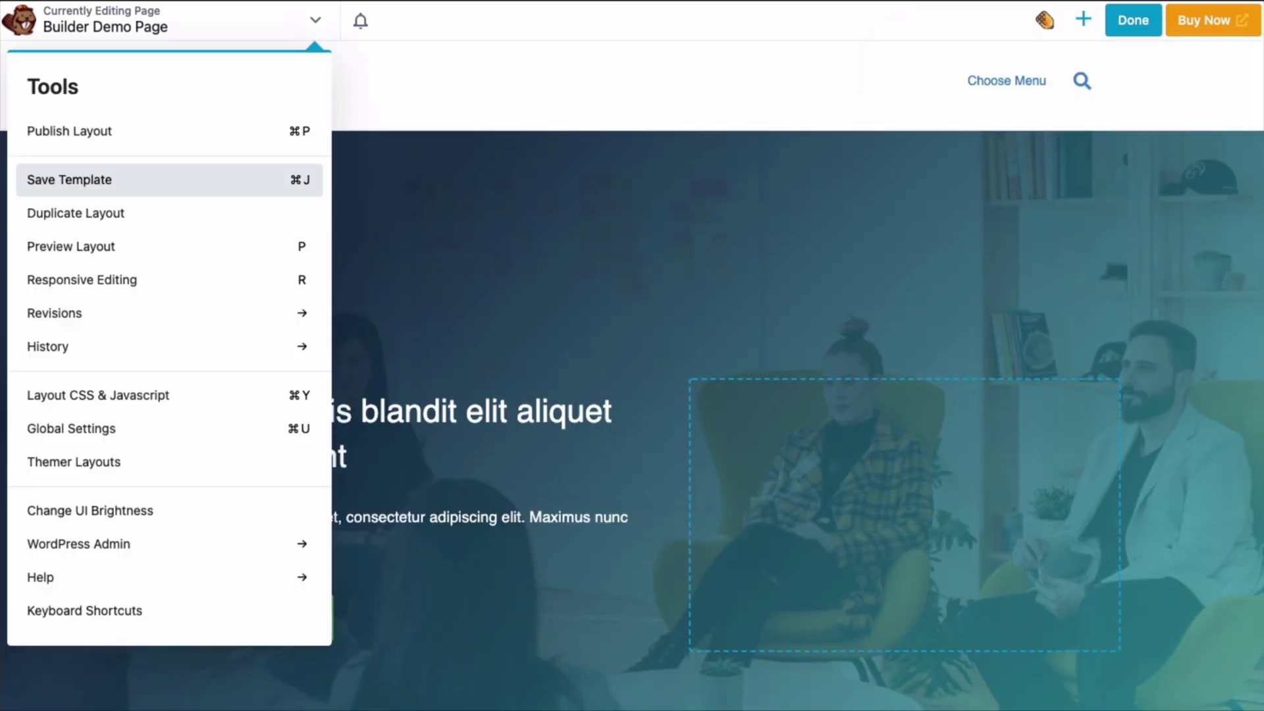
Save the current layout as a template named 'DEMO TEMPLATE'
{"action": "key", "text": "super+j"}
{"action": "type", "text": "DEMO TE"}
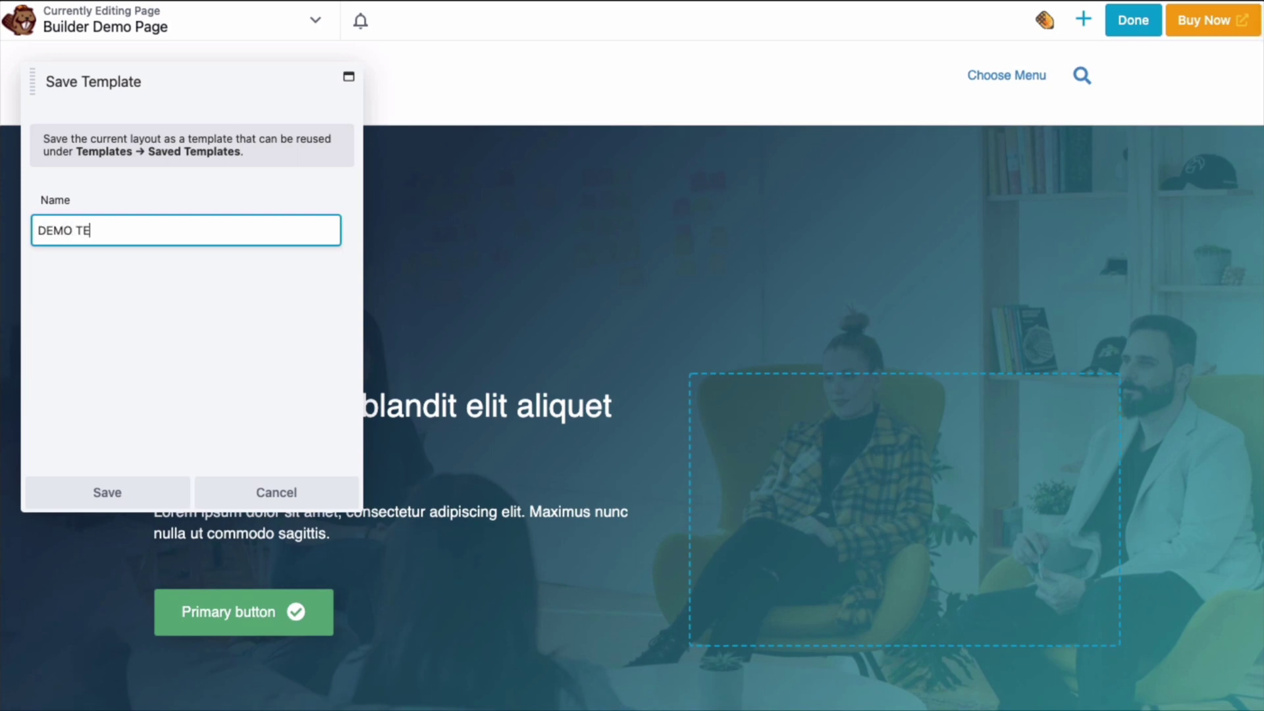
{"action": "type", "text": "MPLATE"}
{"action": "key", "text": "Return"}
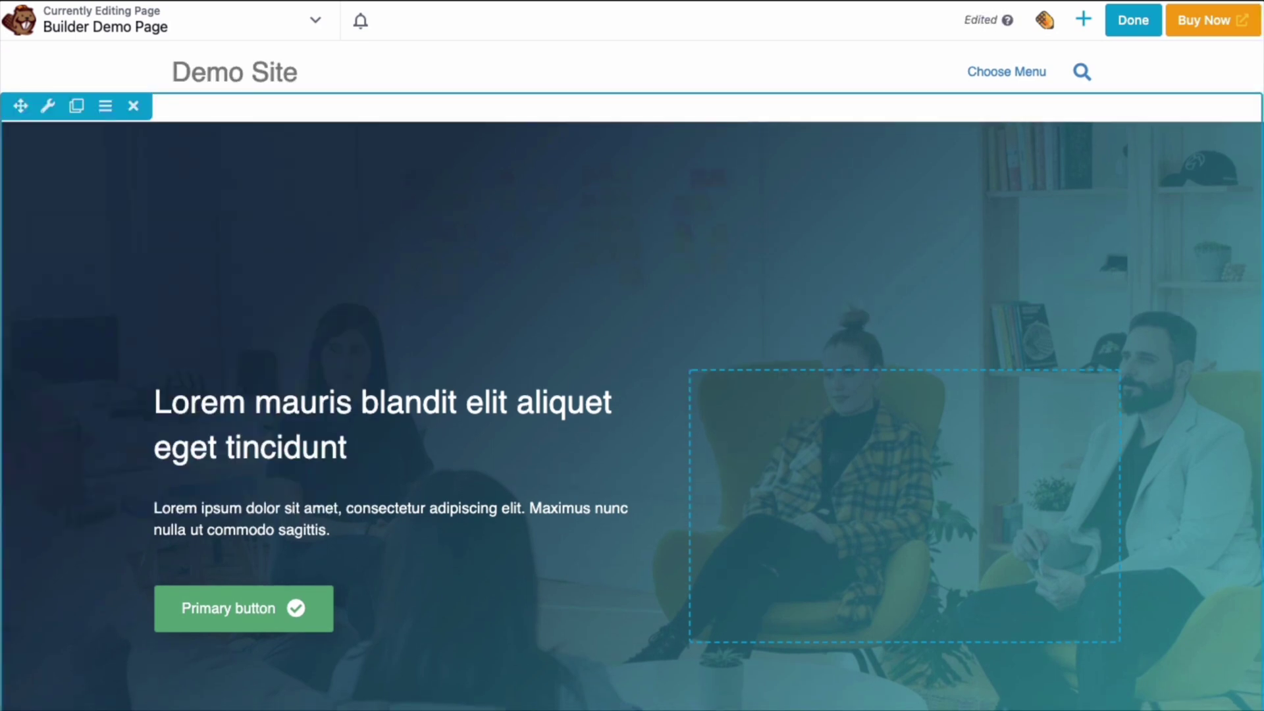
Save the hero row as 'DEMO GLOBAL ROW' with Global set to Yes
{"action": "left_click", "coordinate": [47, 105]}
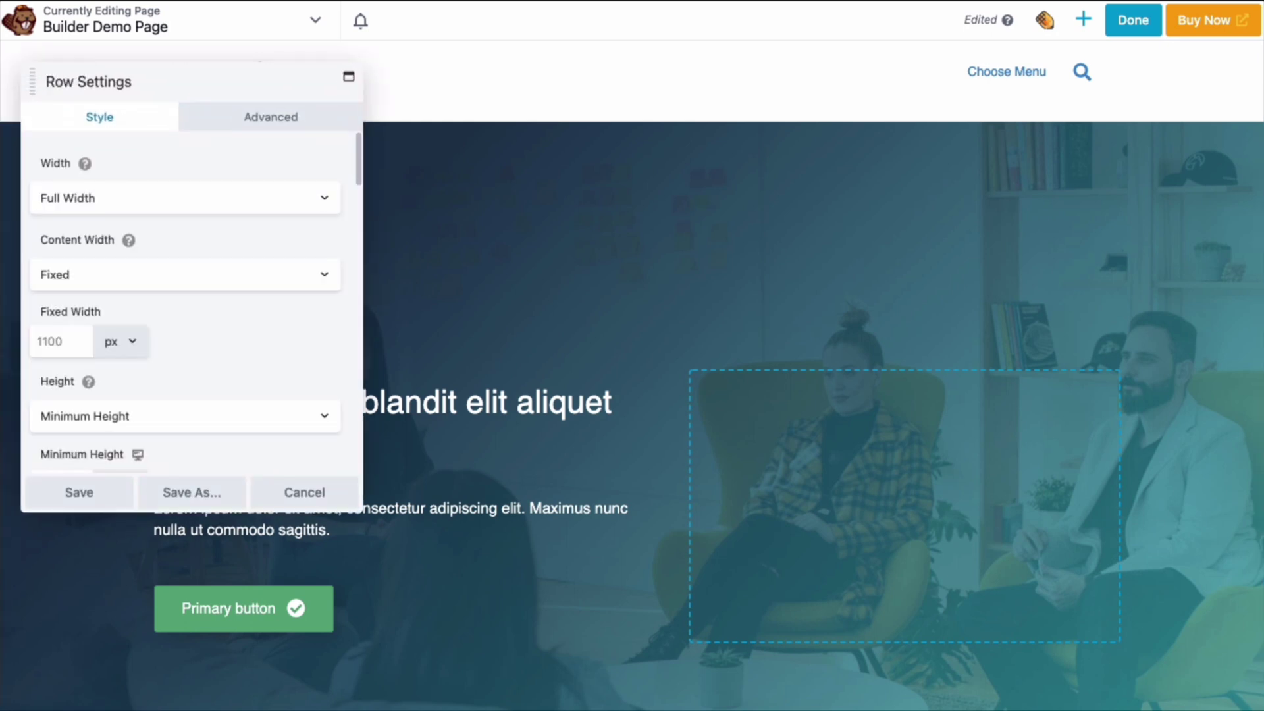
{"action": "left_click", "coordinate": [192, 492]}
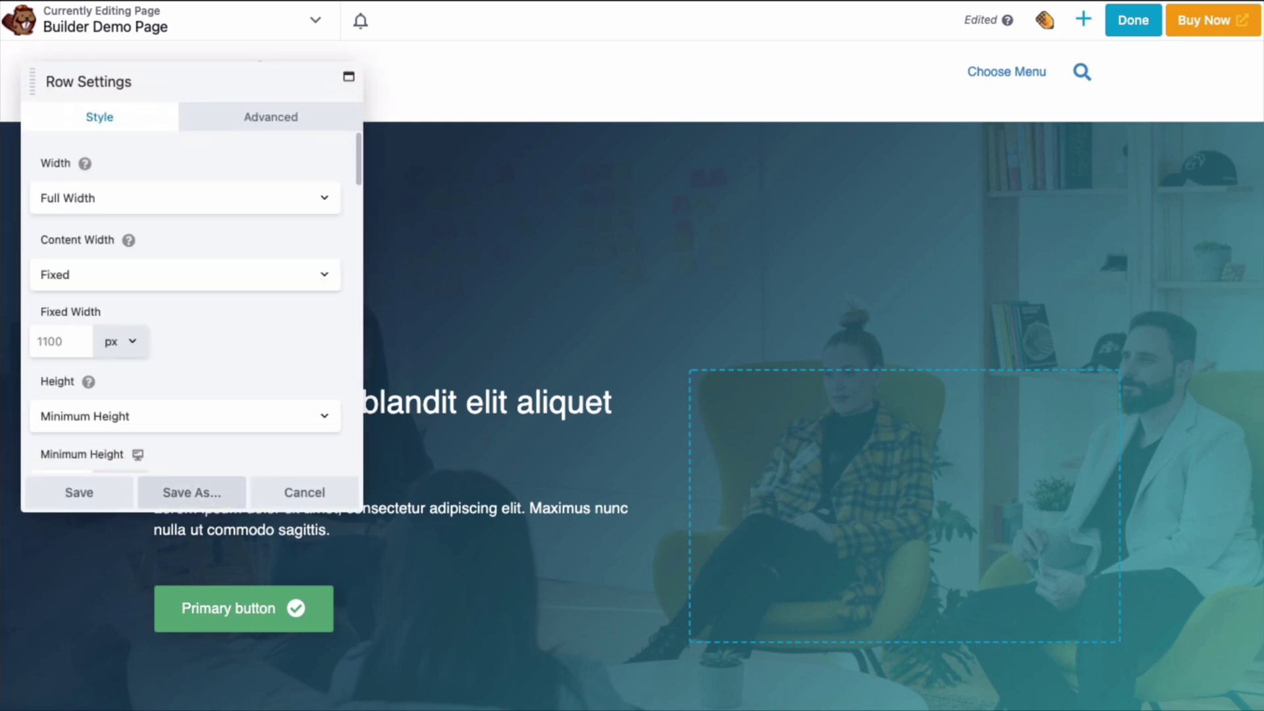
{"action": "type", "text": "DEMO "}
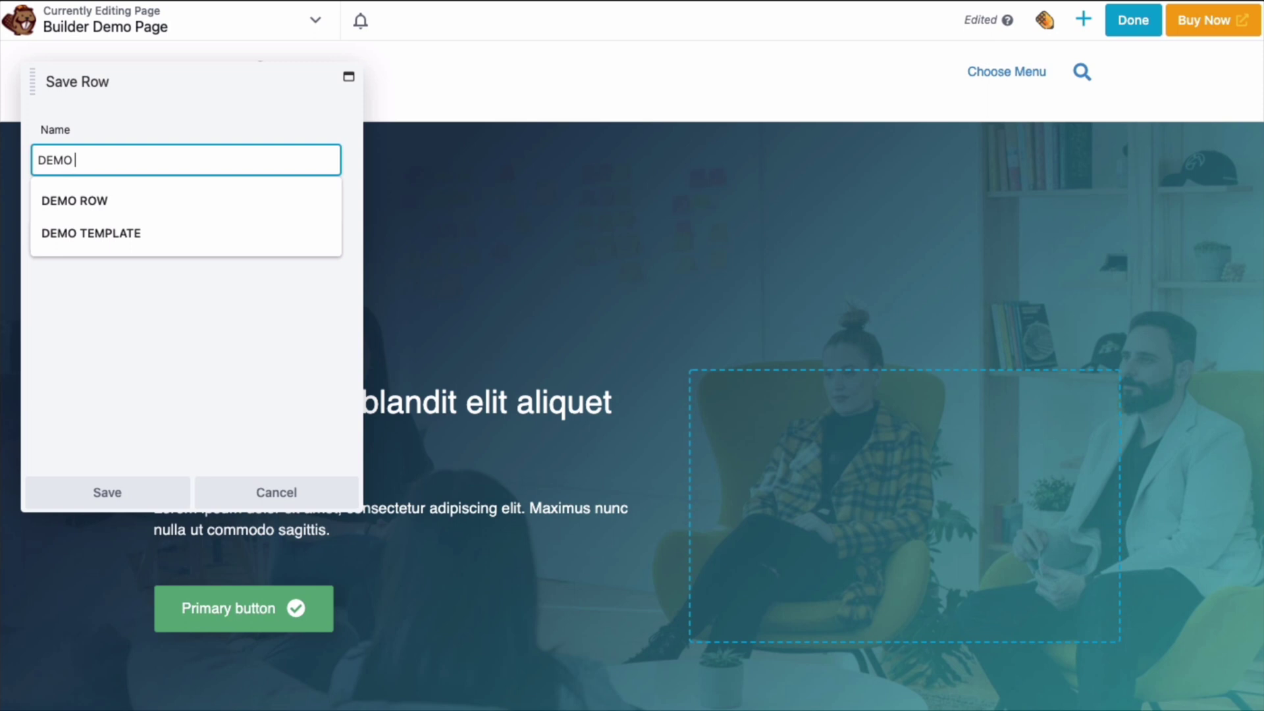
{"action": "type", "text": "GLOBA"}
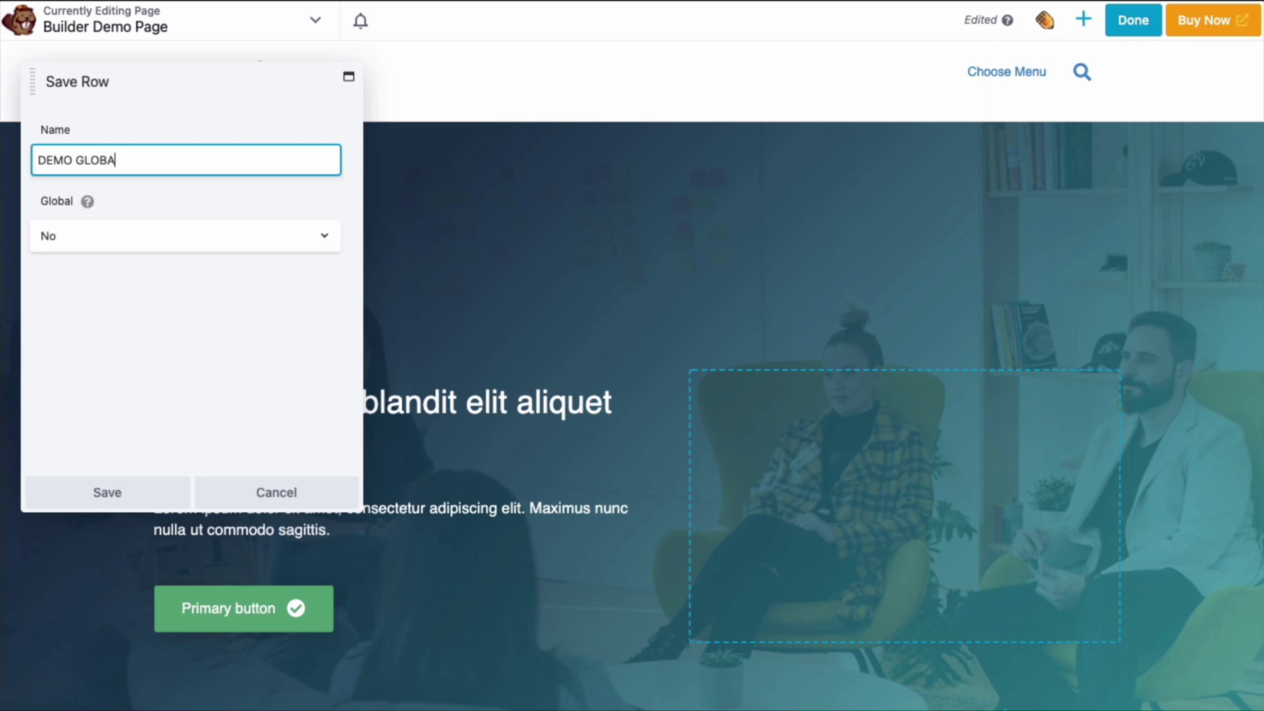
{"action": "type", "text": "L ROW"}
{"action": "left_click", "coordinate": [129, 242]}
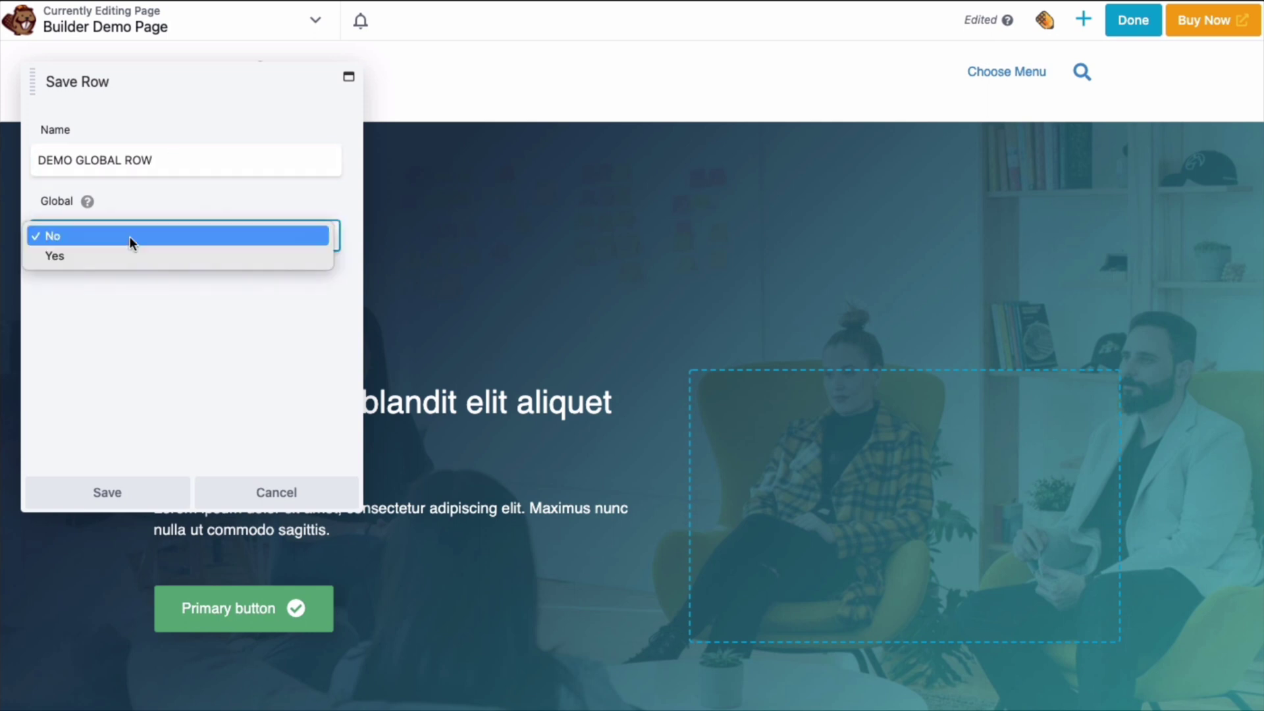
{"action": "left_click", "coordinate": [128, 254]}
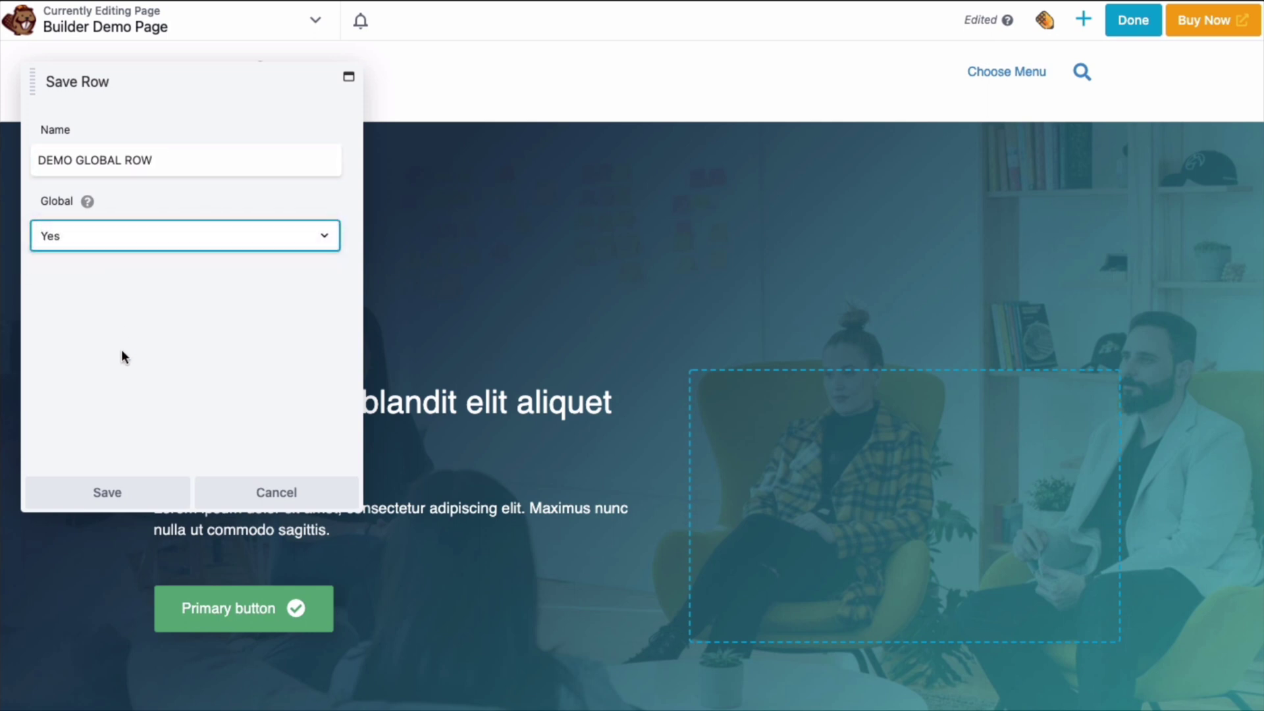
{"action": "left_click", "coordinate": [107, 493]}
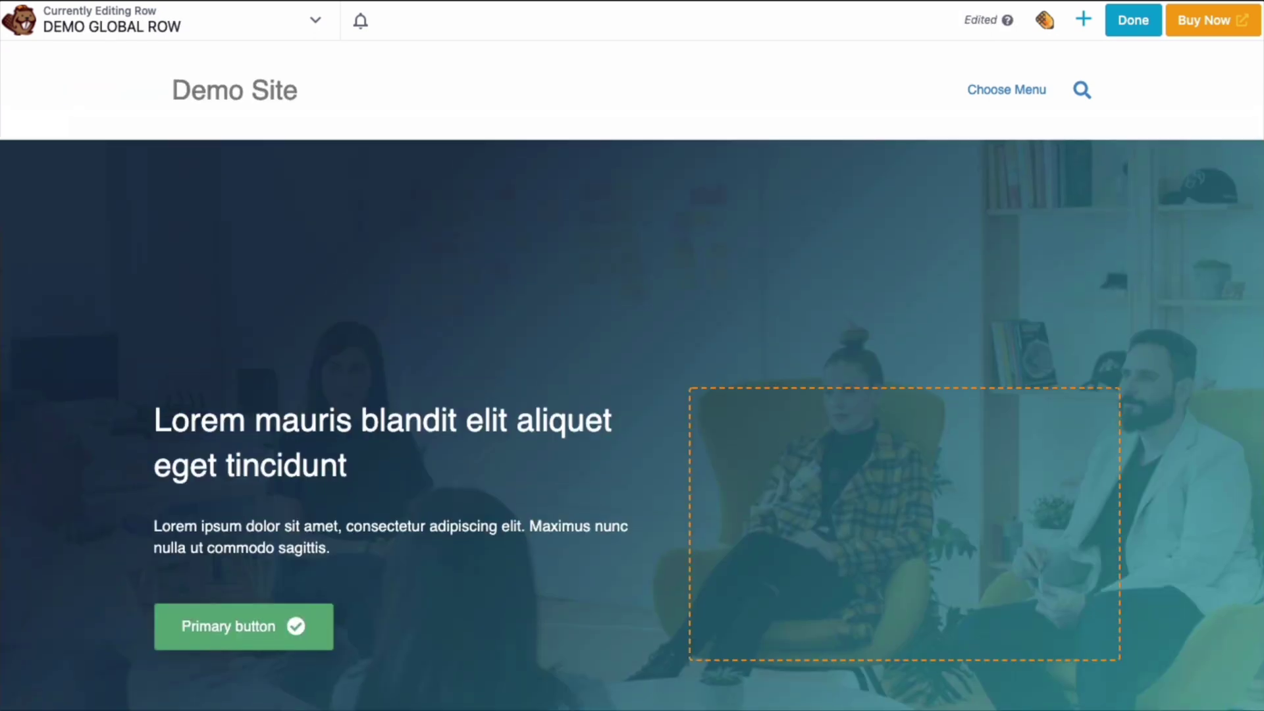
Replace the global row's heading text with 'GLOBAL HEADING CHANGES' and save it
{"action": "left_click", "coordinate": [361, 424]}
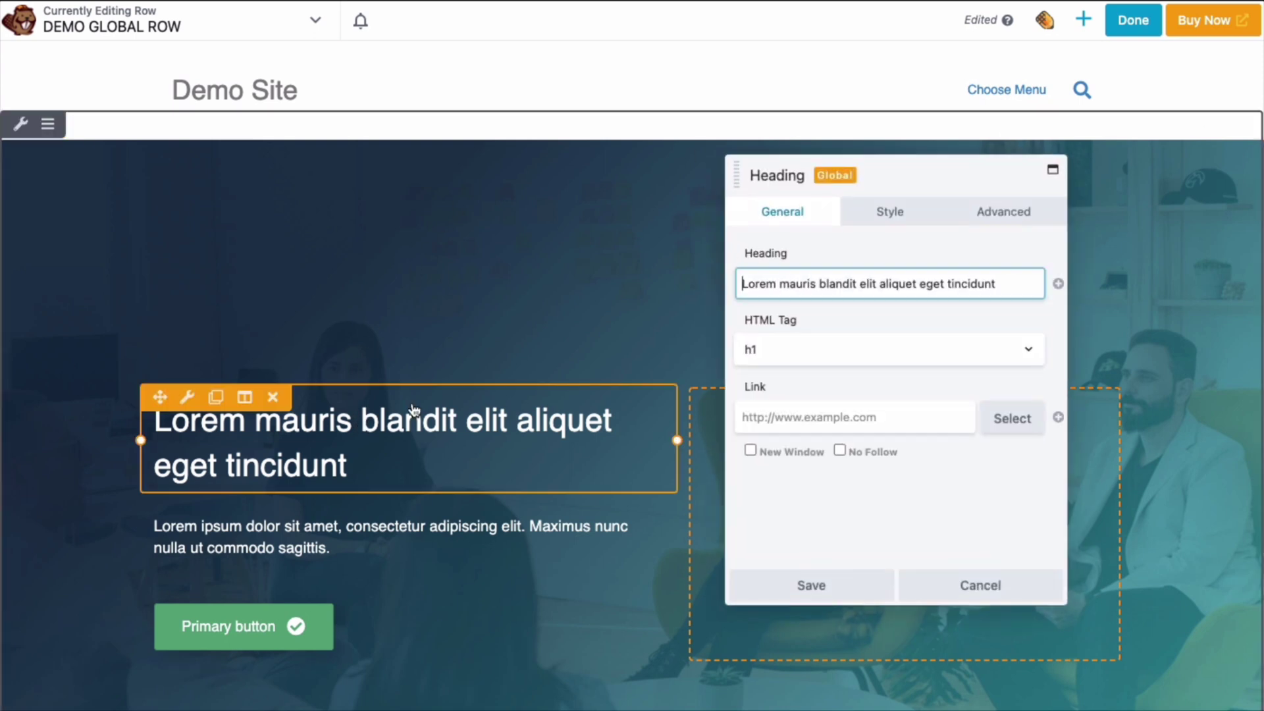
{"action": "left_click_drag", "start_coordinate": [1004, 283], "coordinate": [718, 290]}
{"action": "type", "text": "GLO"}
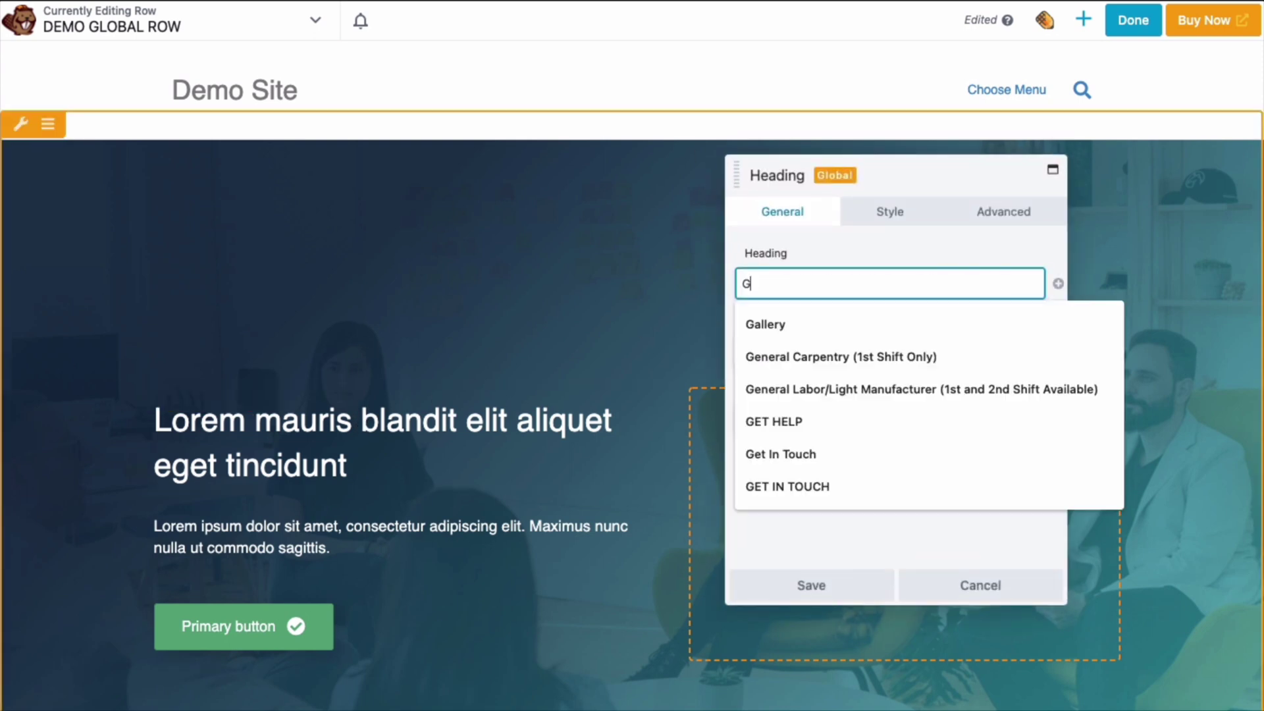
{"action": "type", "text": "HEA"}
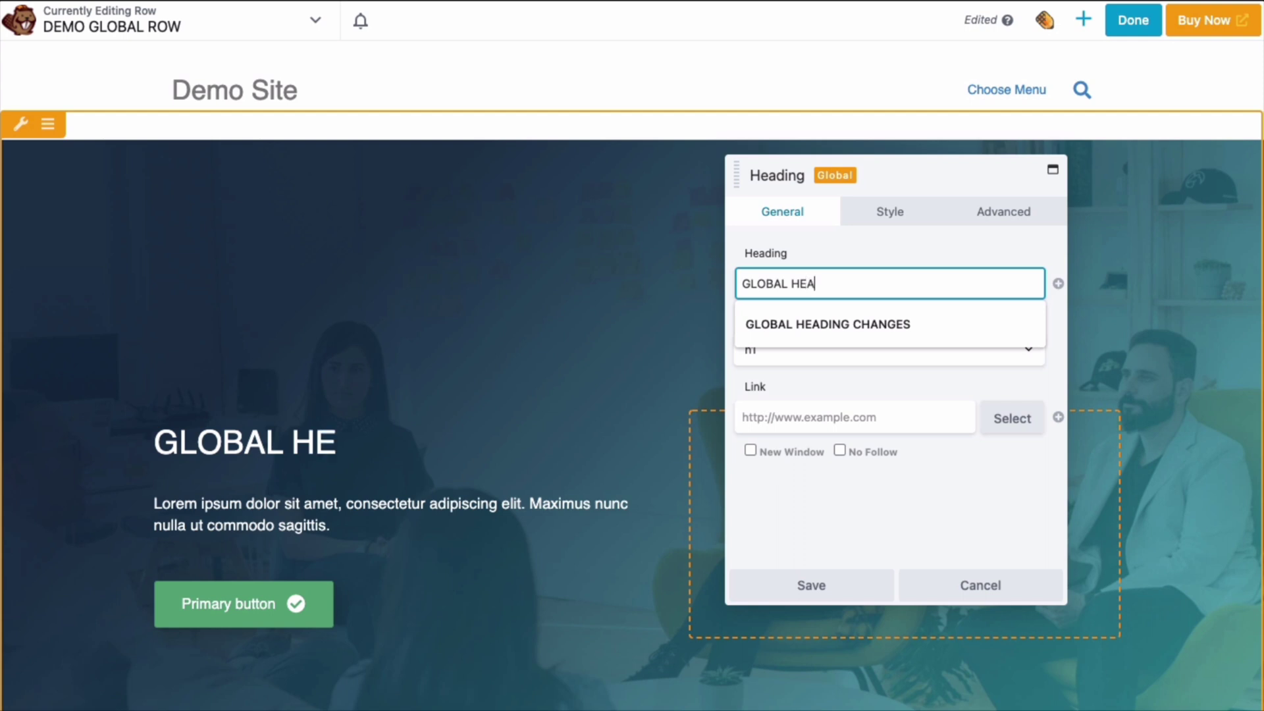
{"action": "type", "text": "DING CHANGES"}
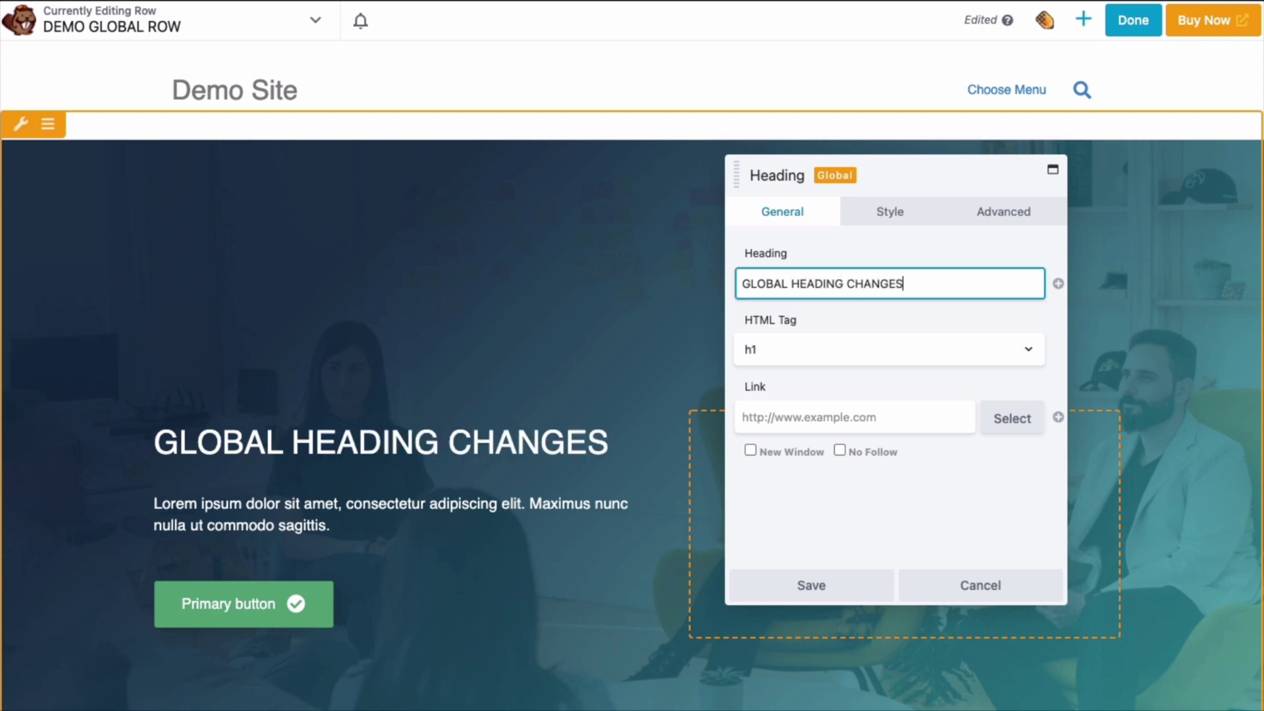
{"action": "left_click", "coordinate": [817, 584]}
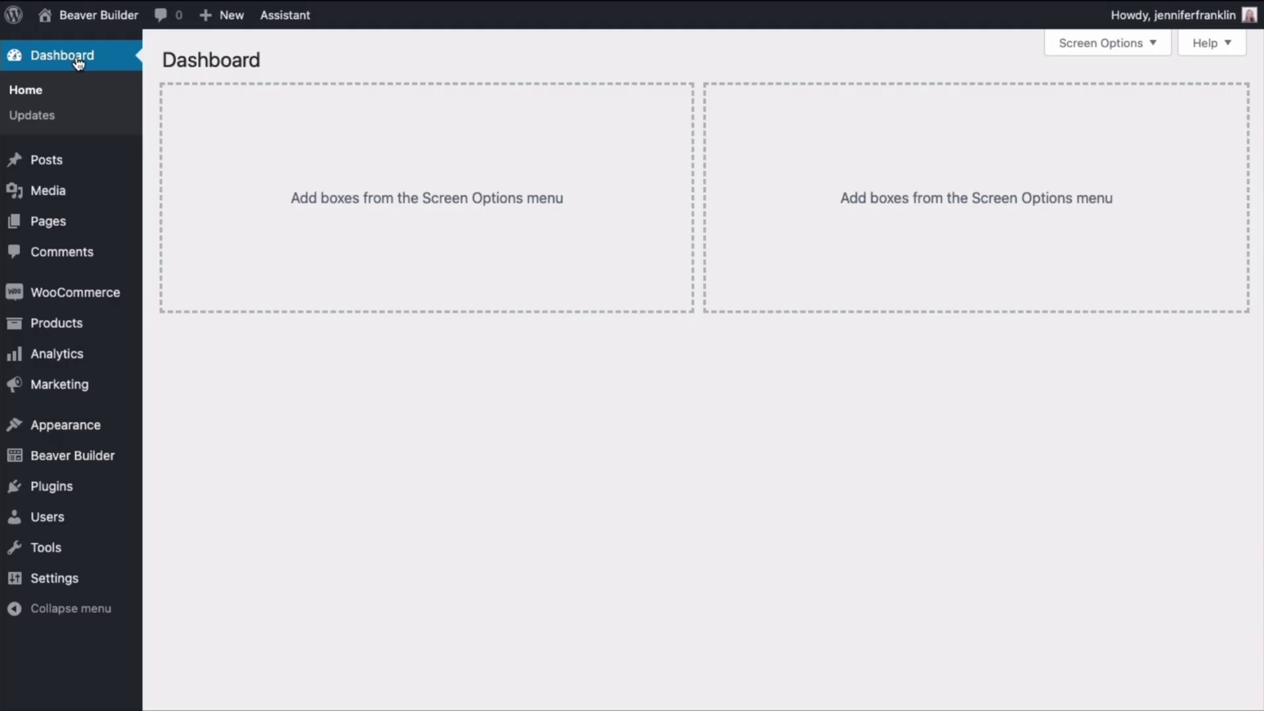
Set up an Export Selected templates export including 'header new', then title a new page 'Lite vs Premium'
{"action": "left_click", "coordinate": [63, 547]}
{"action": "left_click", "coordinate": [54, 564]}
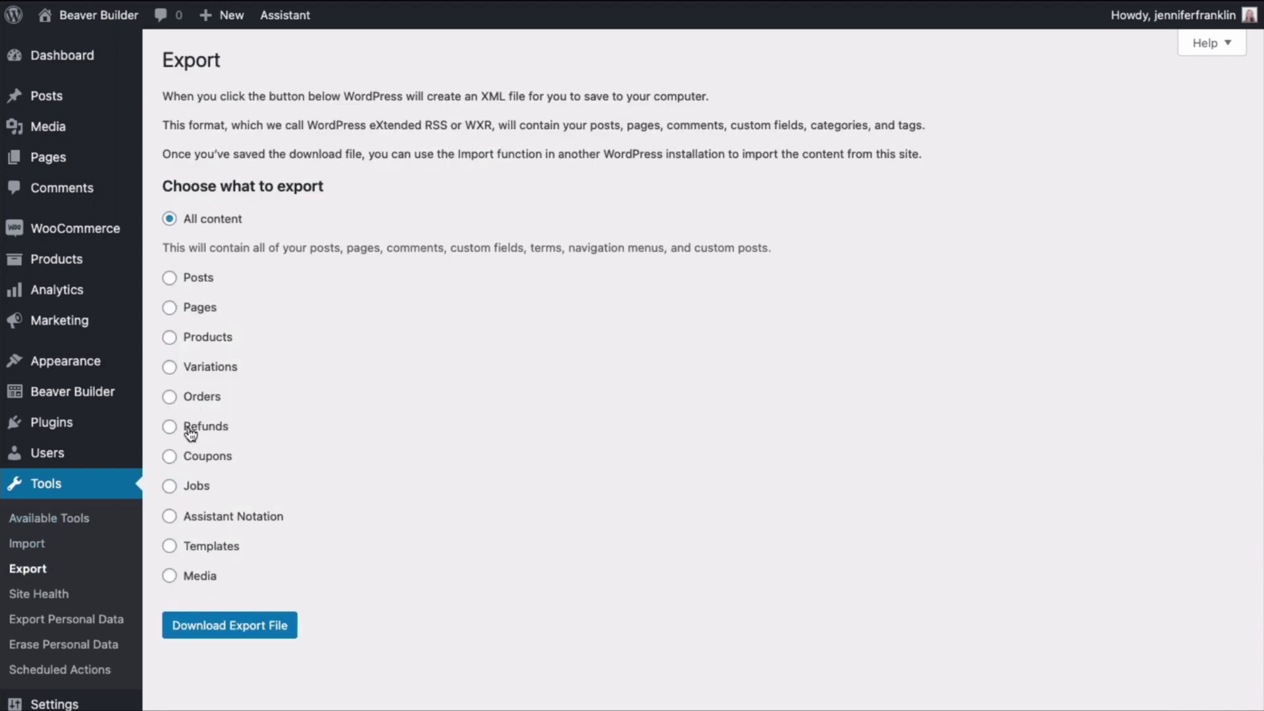
{"action": "left_click", "coordinate": [170, 546]}
{"action": "left_click", "coordinate": [245, 577]}
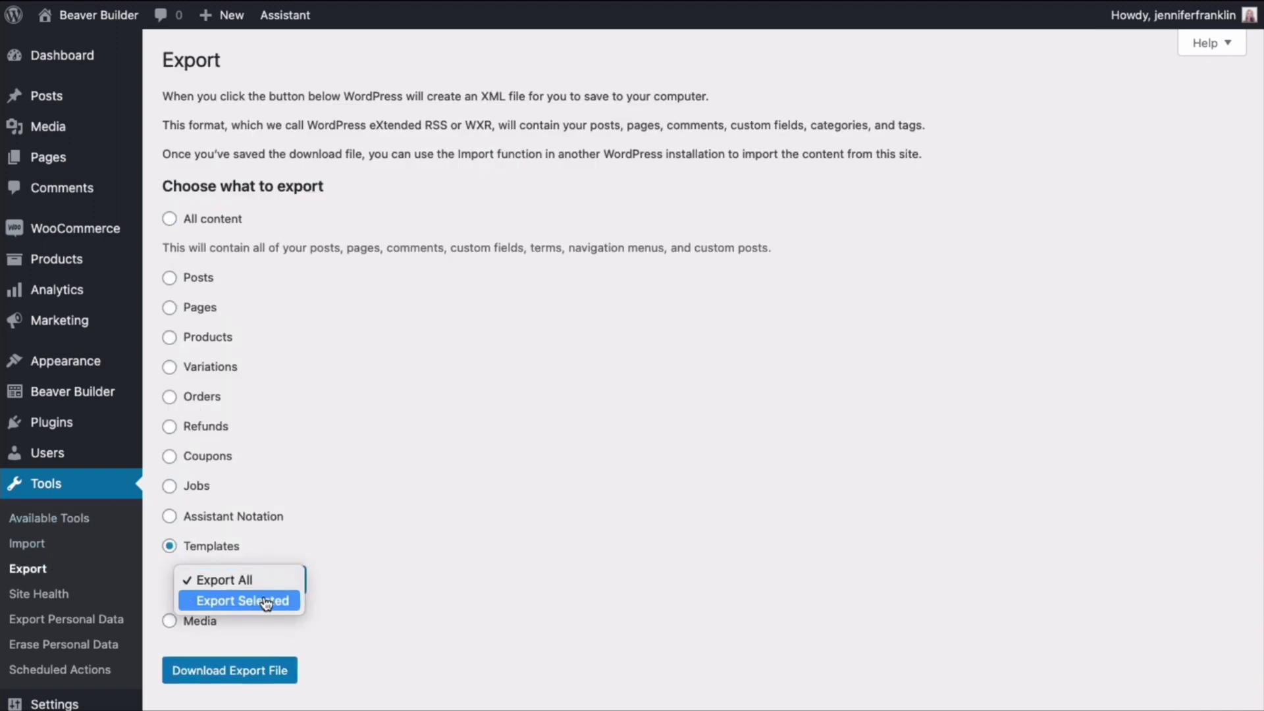
{"action": "left_click", "coordinate": [260, 600]}
{"action": "left_click", "coordinate": [234, 621]}
{"action": "scroll", "coordinate": [234, 621], "scroll_direction": "down", "scroll_amount": 2}
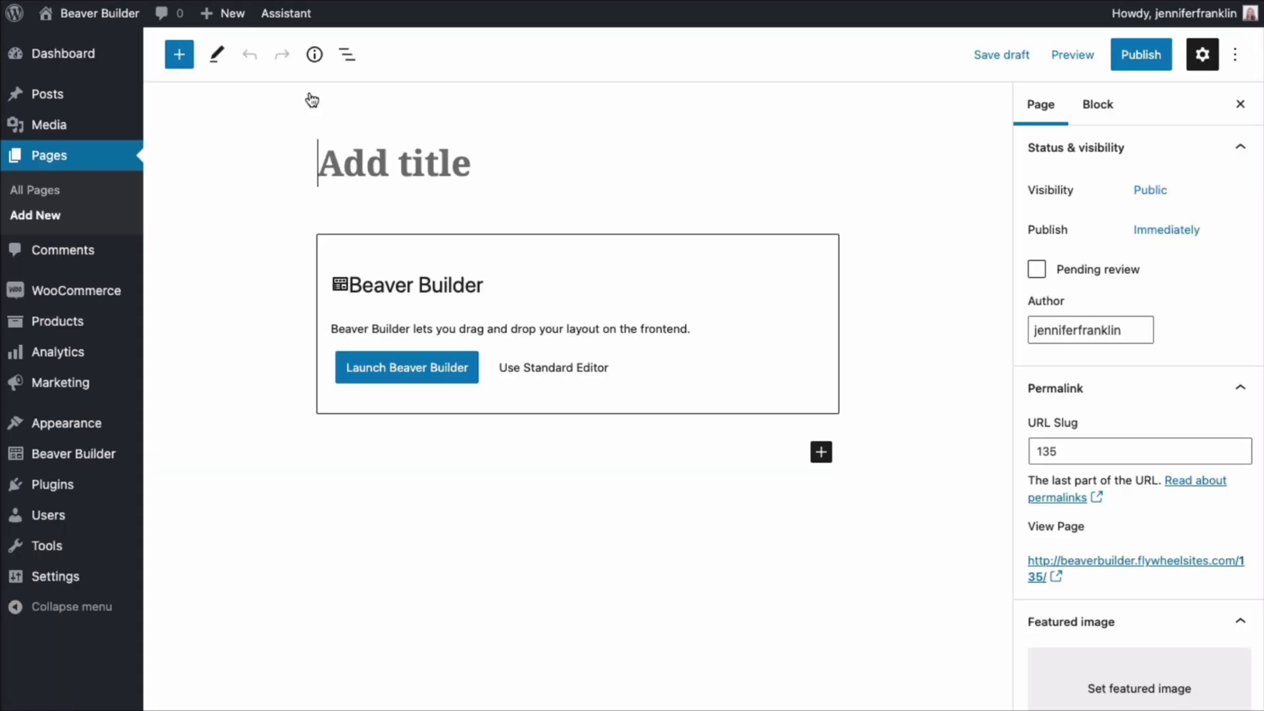
{"action": "type", "text": "Lite v"}
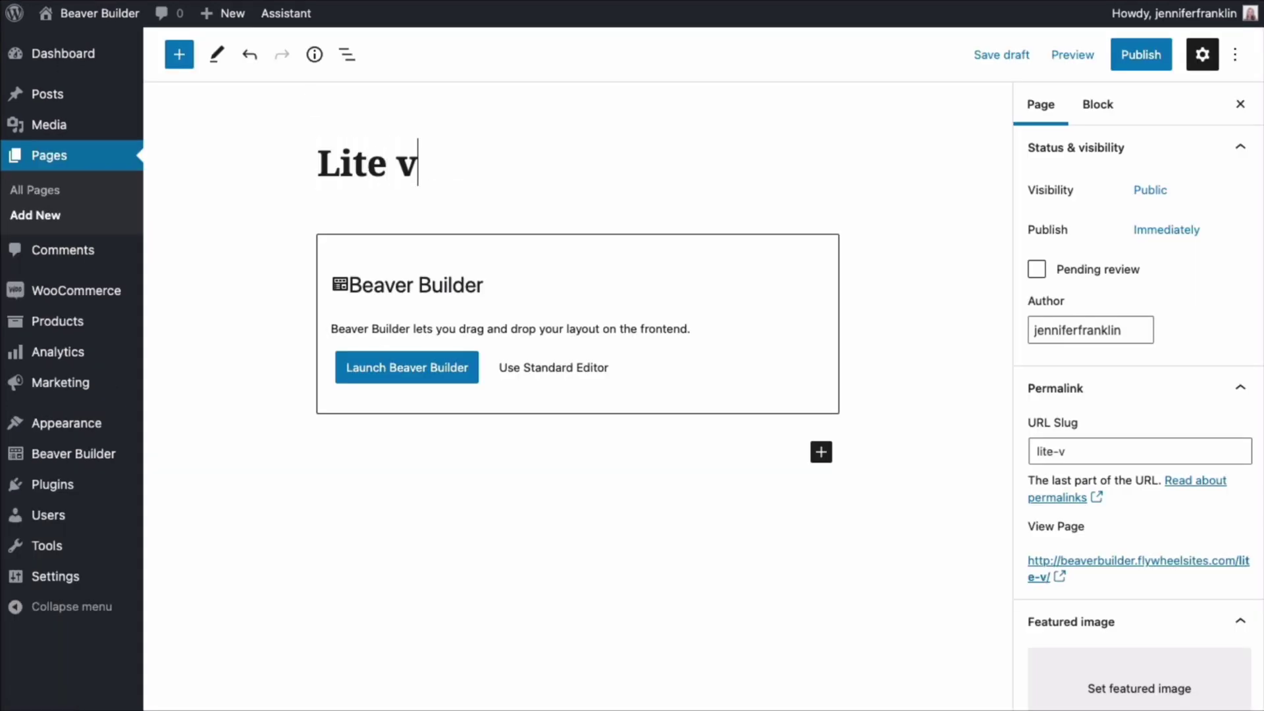
{"action": "type", "text": "s Prem"}
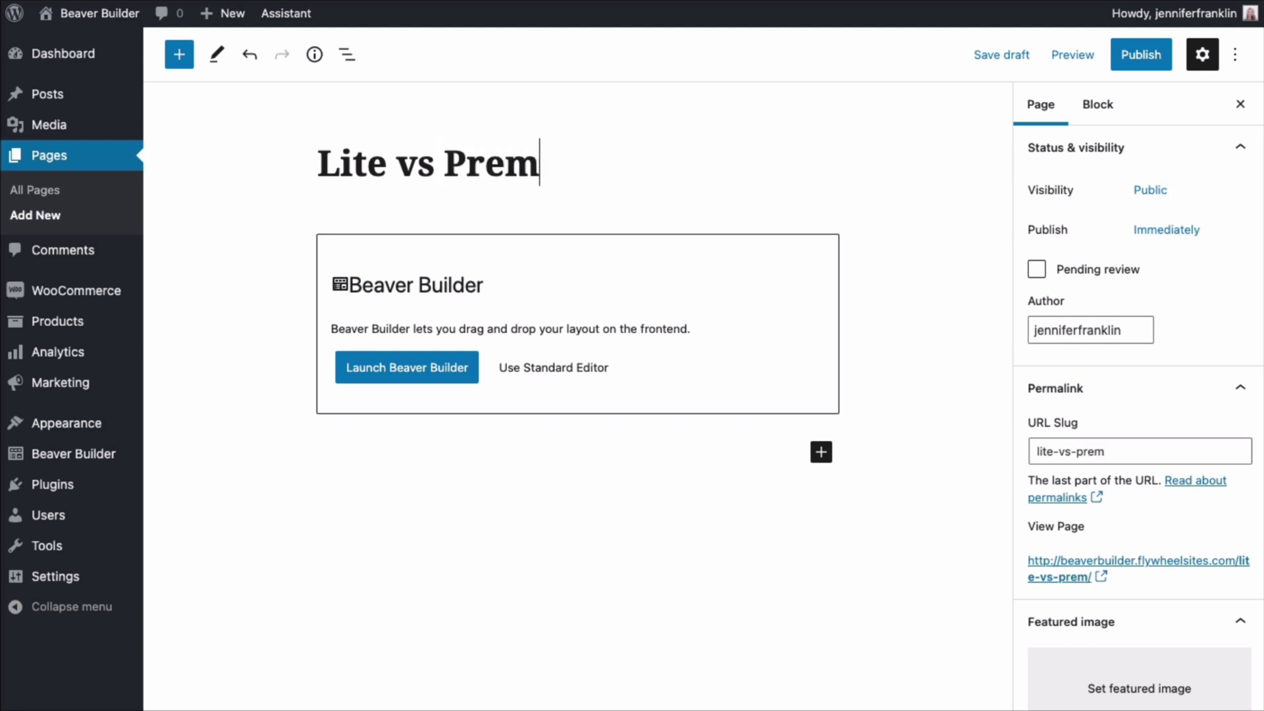
{"action": "type", "text": "ium"}
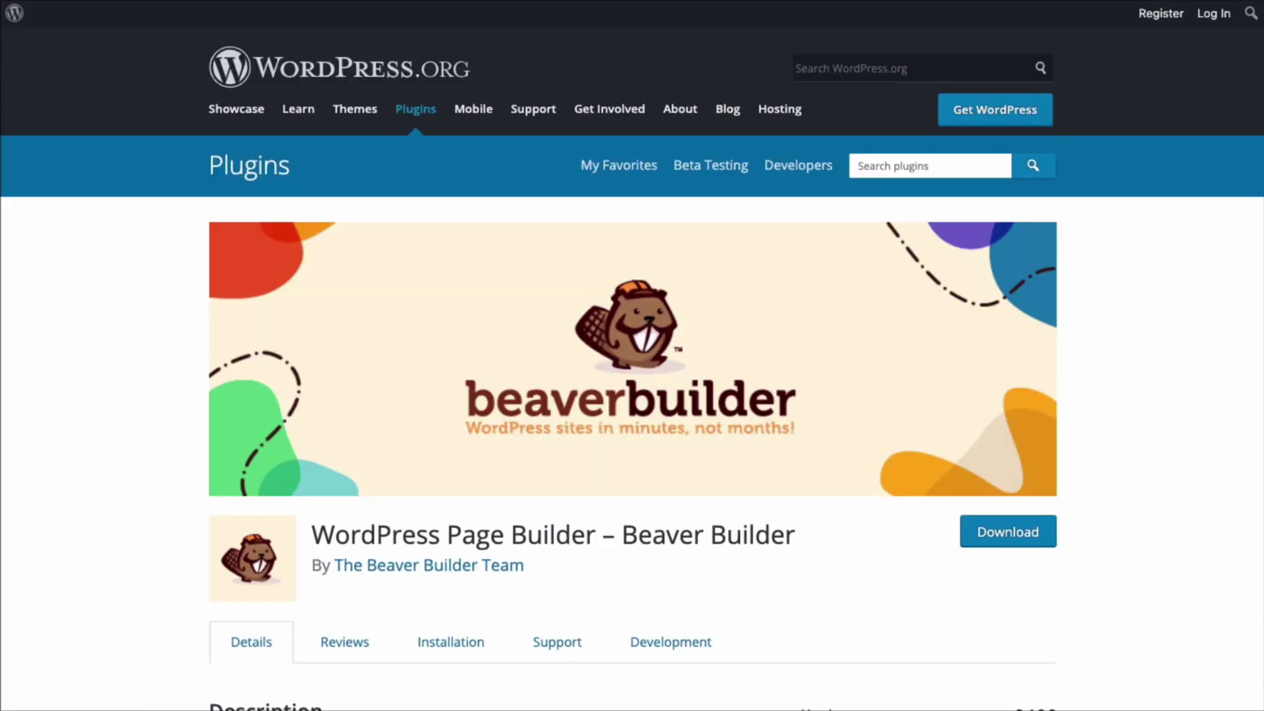
Scroll down the free Beaver Builder plugin listing on WordPress.org to read its description
{"action": "scroll", "coordinate": [632, 355], "scroll_direction": "down", "scroll_amount": 3}
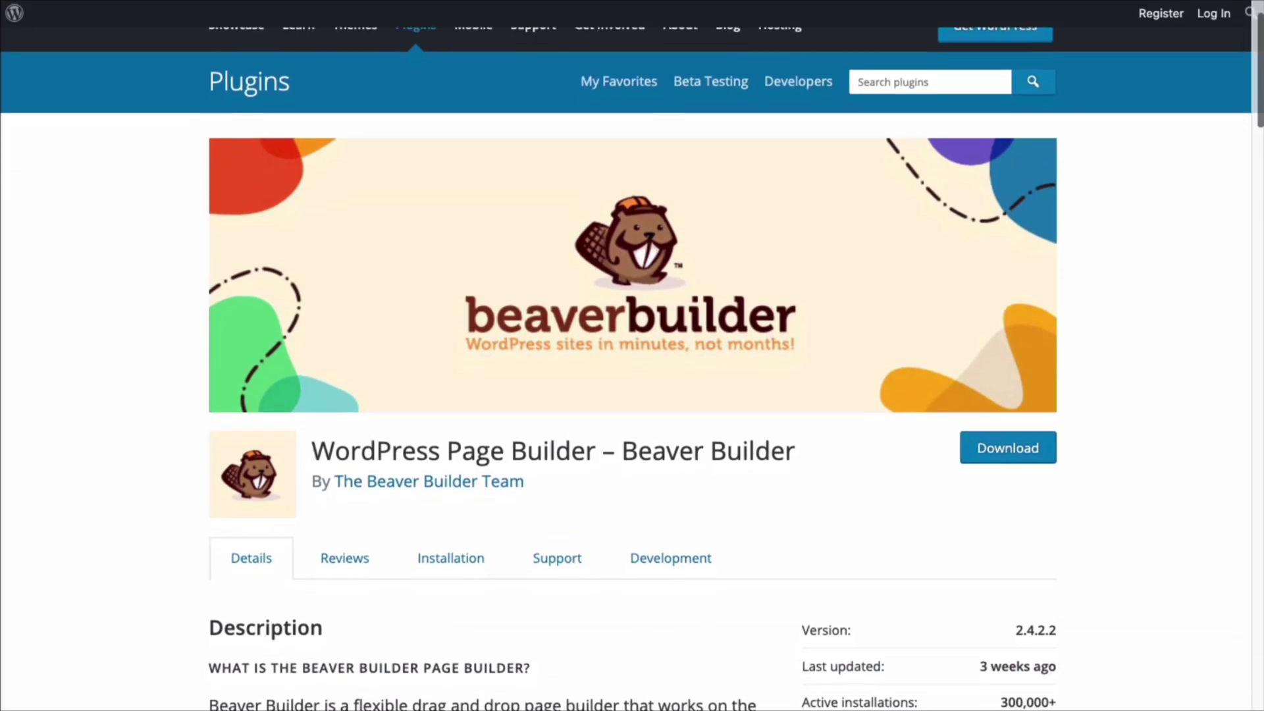
{"action": "scroll", "coordinate": [632, 355], "scroll_direction": "down", "scroll_amount": 2}
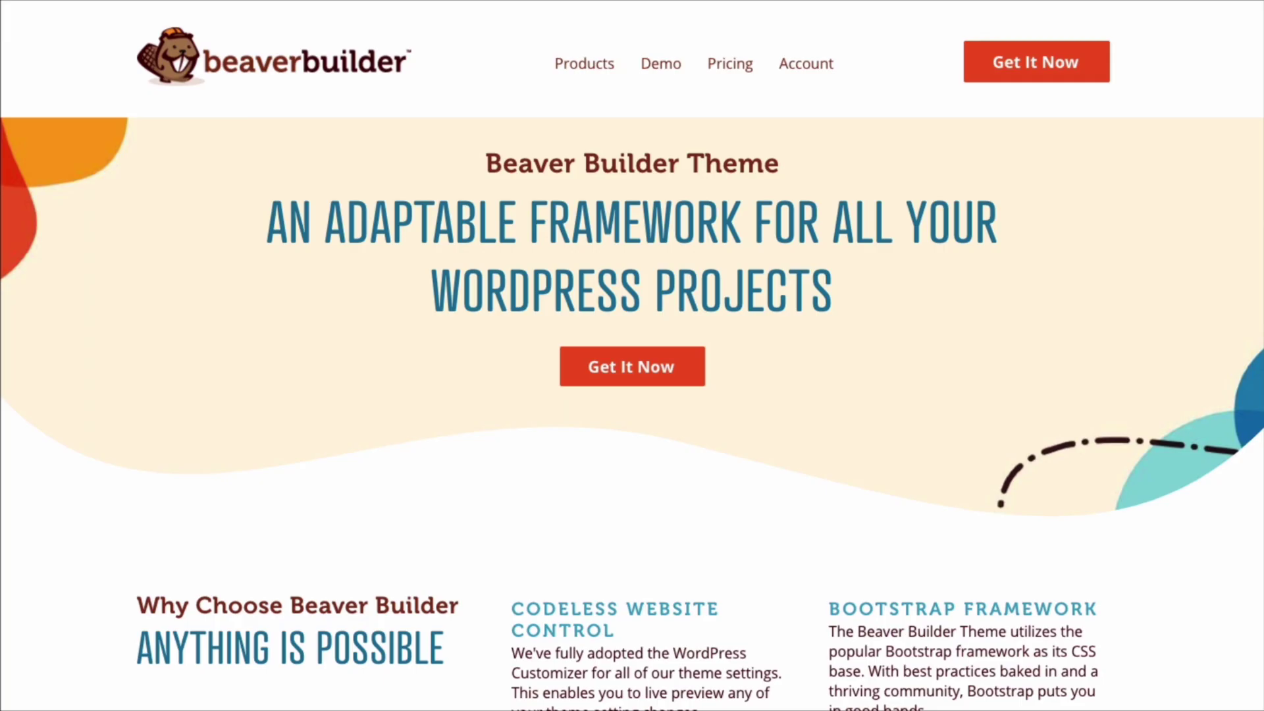
Scroll the Beaver Builder Theme page on beaverbuilder.com down to its pricing plans
{"action": "scroll", "coordinate": [632, 355], "scroll_direction": "down", "scroll_amount": 6}
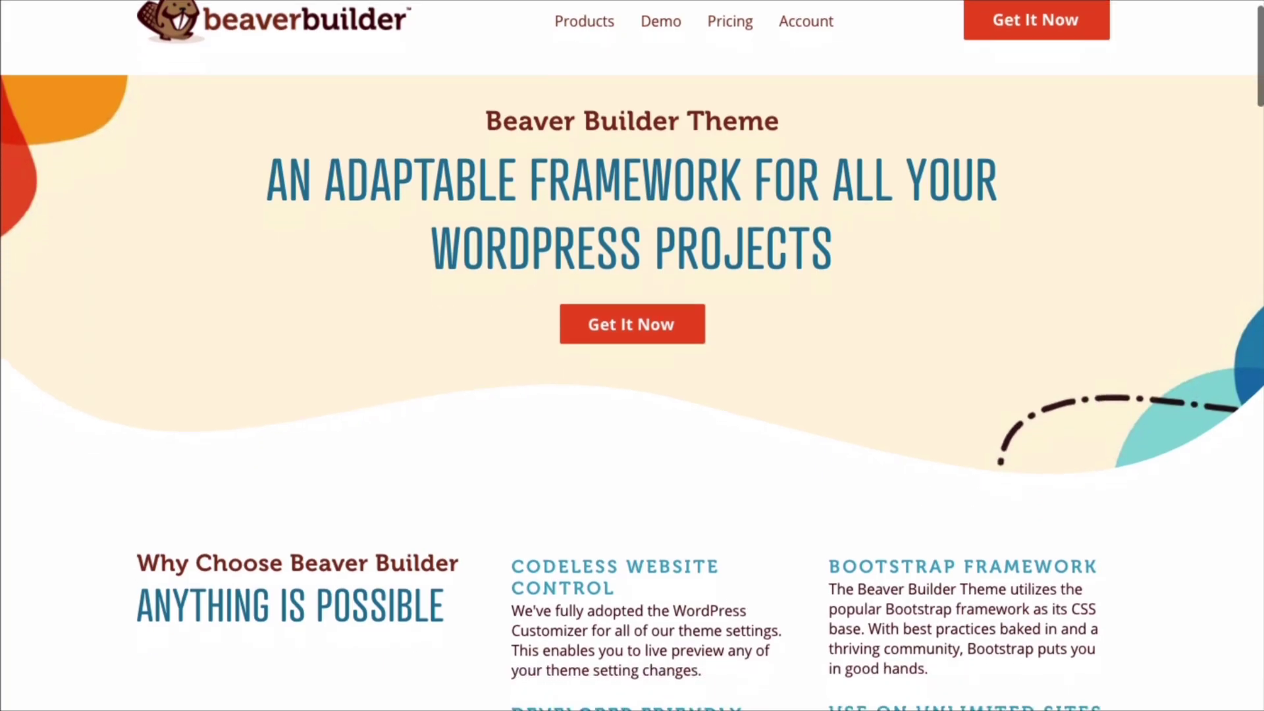
{"action": "scroll", "coordinate": [632, 356], "scroll_direction": "down", "scroll_amount": 10}
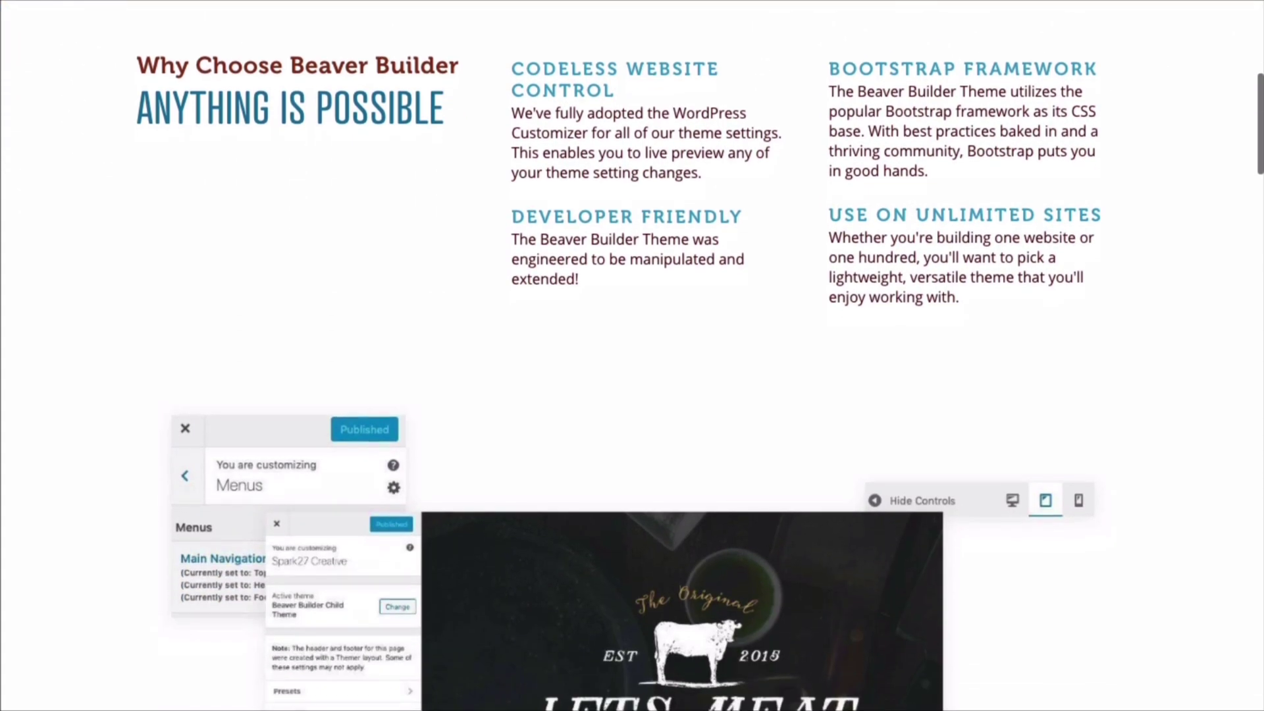
{"action": "scroll", "coordinate": [633, 356], "scroll_direction": "down", "scroll_amount": 6}
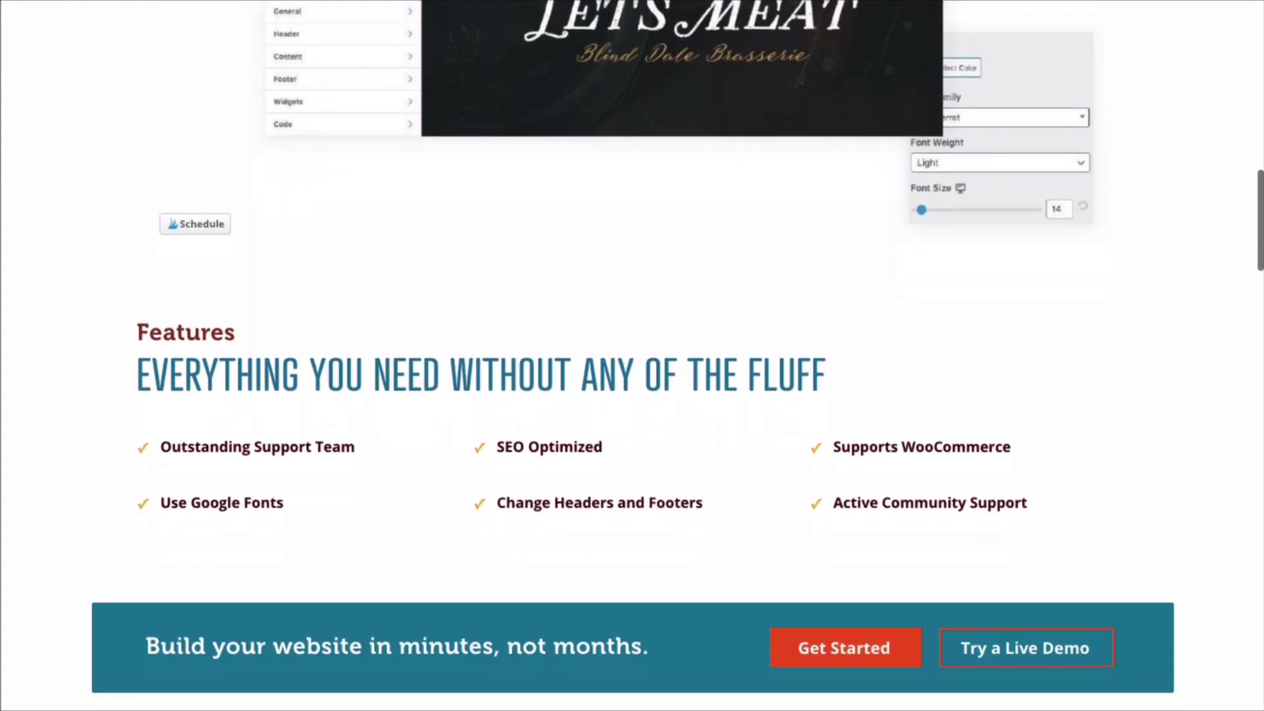
{"action": "scroll", "coordinate": [632, 356], "scroll_direction": "down", "scroll_amount": 8}
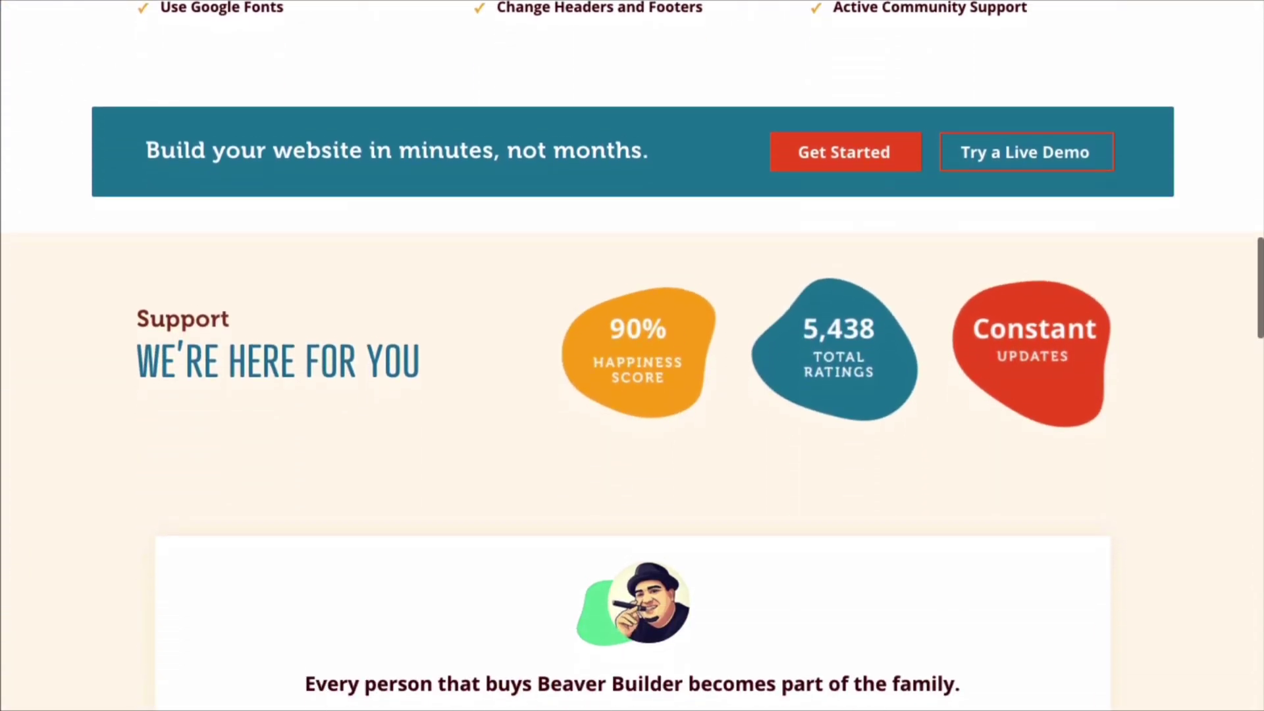
{"action": "scroll", "coordinate": [632, 355], "scroll_direction": "down", "scroll_amount": 7}
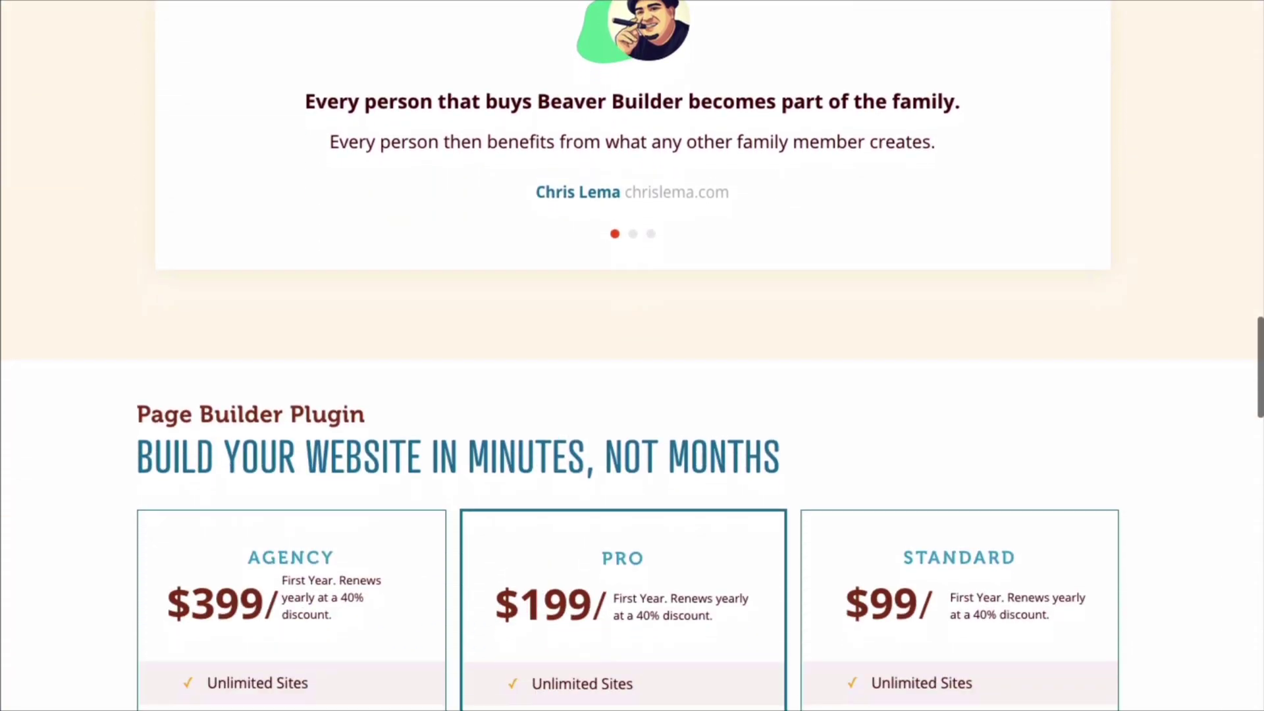
{"action": "scroll", "coordinate": [632, 356], "scroll_direction": "down", "scroll_amount": 1}
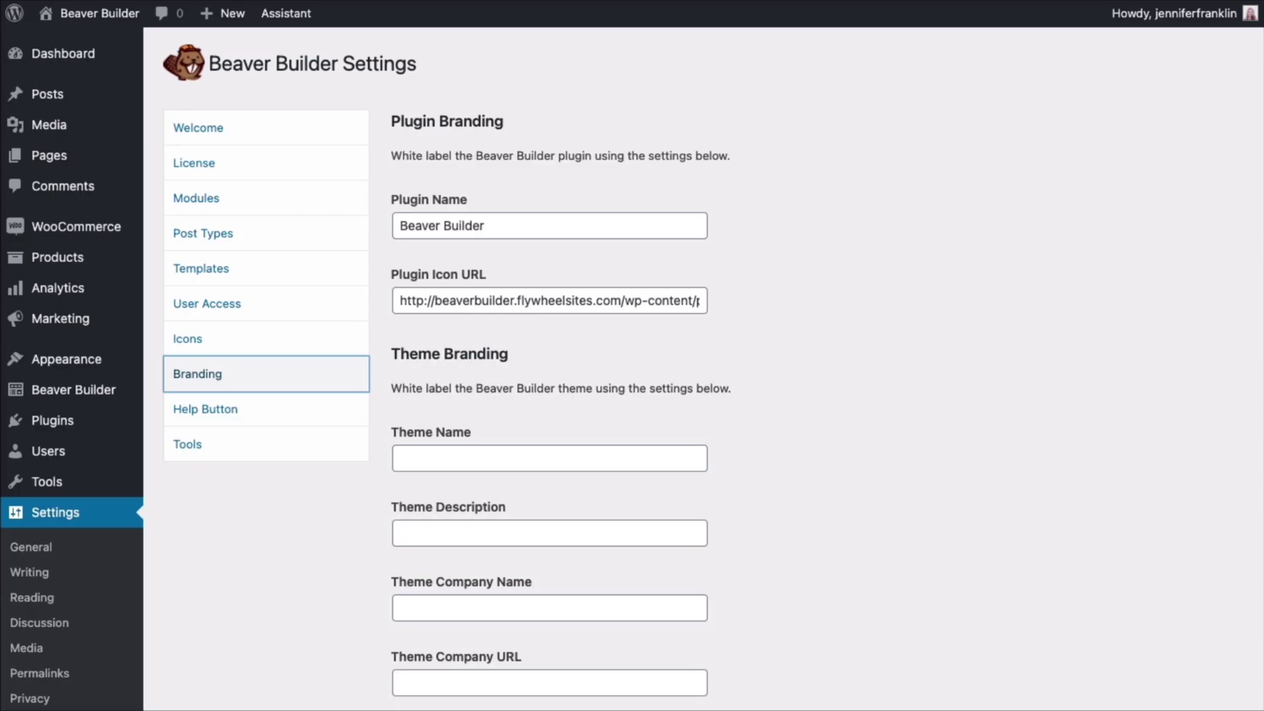
In Branding, rename the plugin 'Awesome Agency Builder' and enter 'Awesome Theme' as the theme name
{"action": "left_click", "coordinate": [549, 226]}
{"action": "key", "text": "ctrl+a"}
{"action": "key", "text": "BackSpace"}
{"action": "type", "text": "A"}
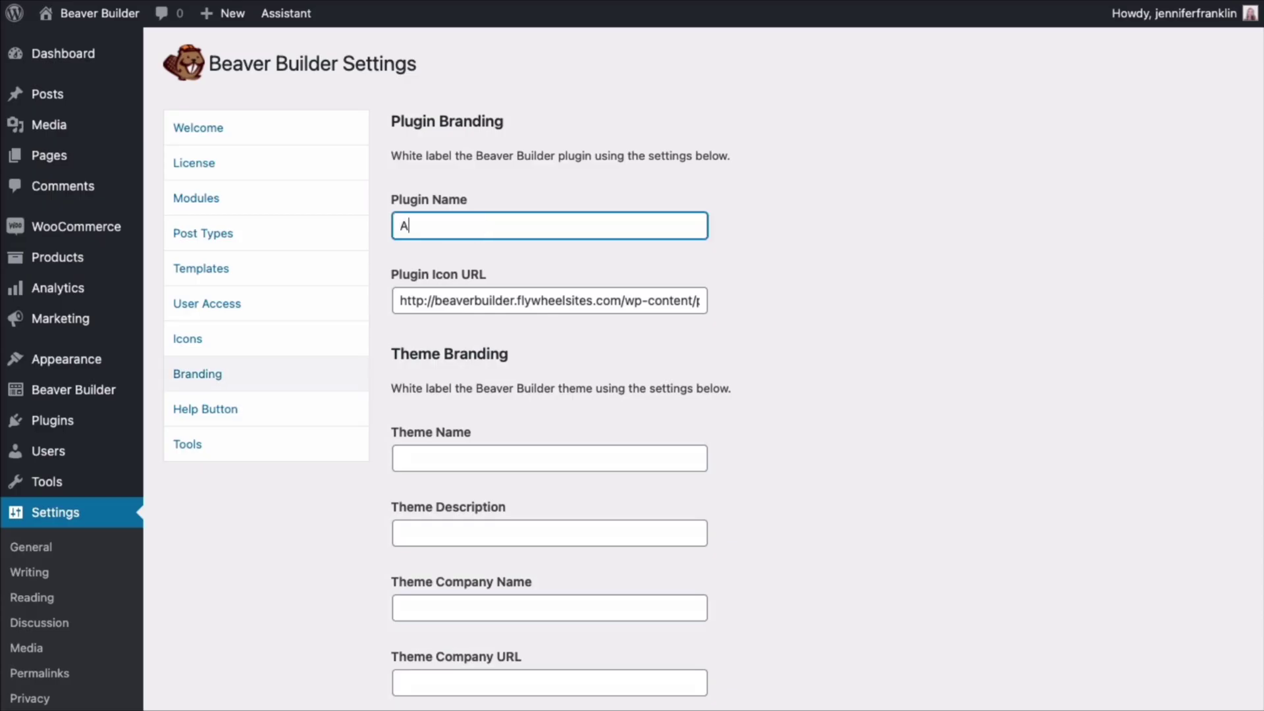
{"action": "type", "text": "wesome Agency Buil"}
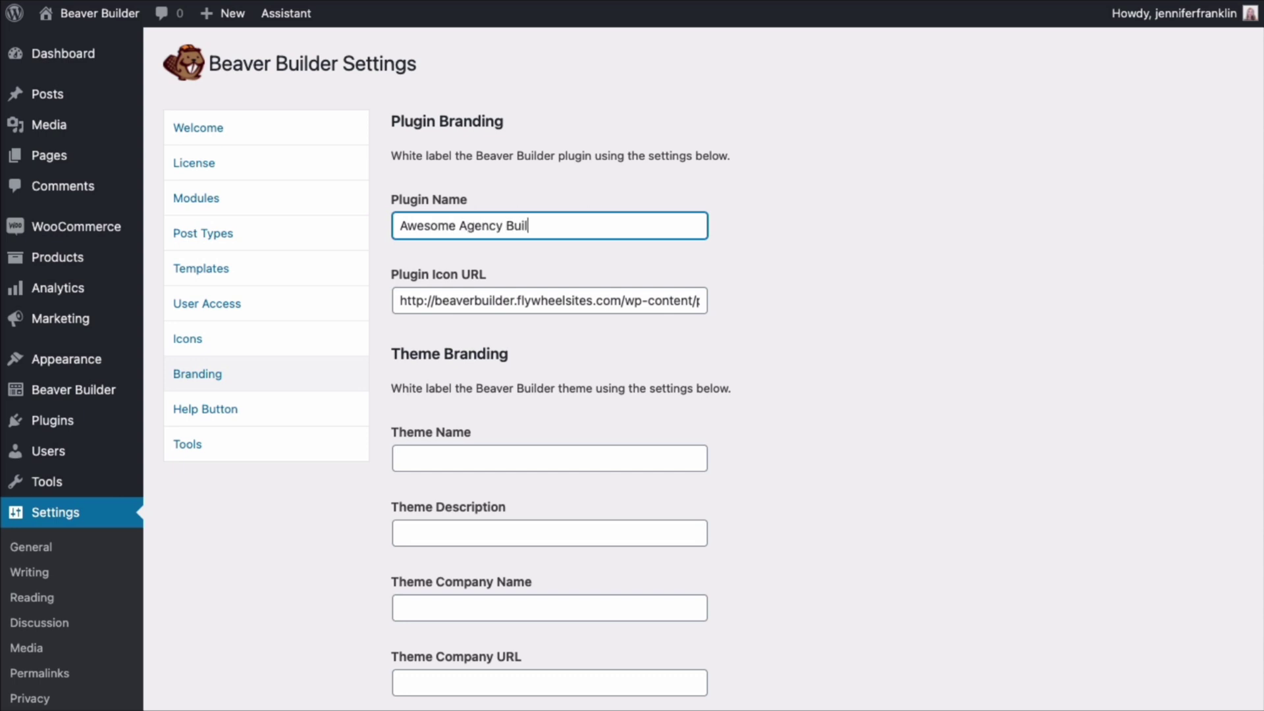
{"action": "type", "text": "der"}
{"action": "left_click", "coordinate": [550, 458]}
{"action": "type", "text": "Awesom"}
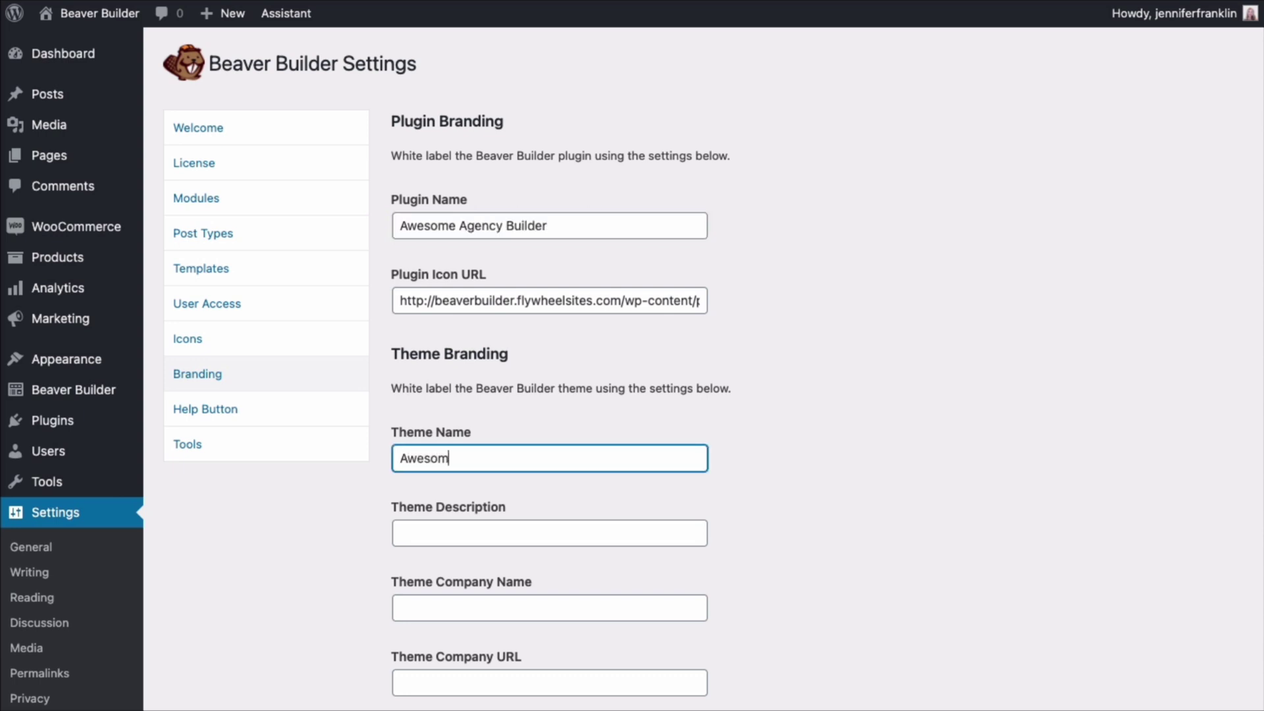